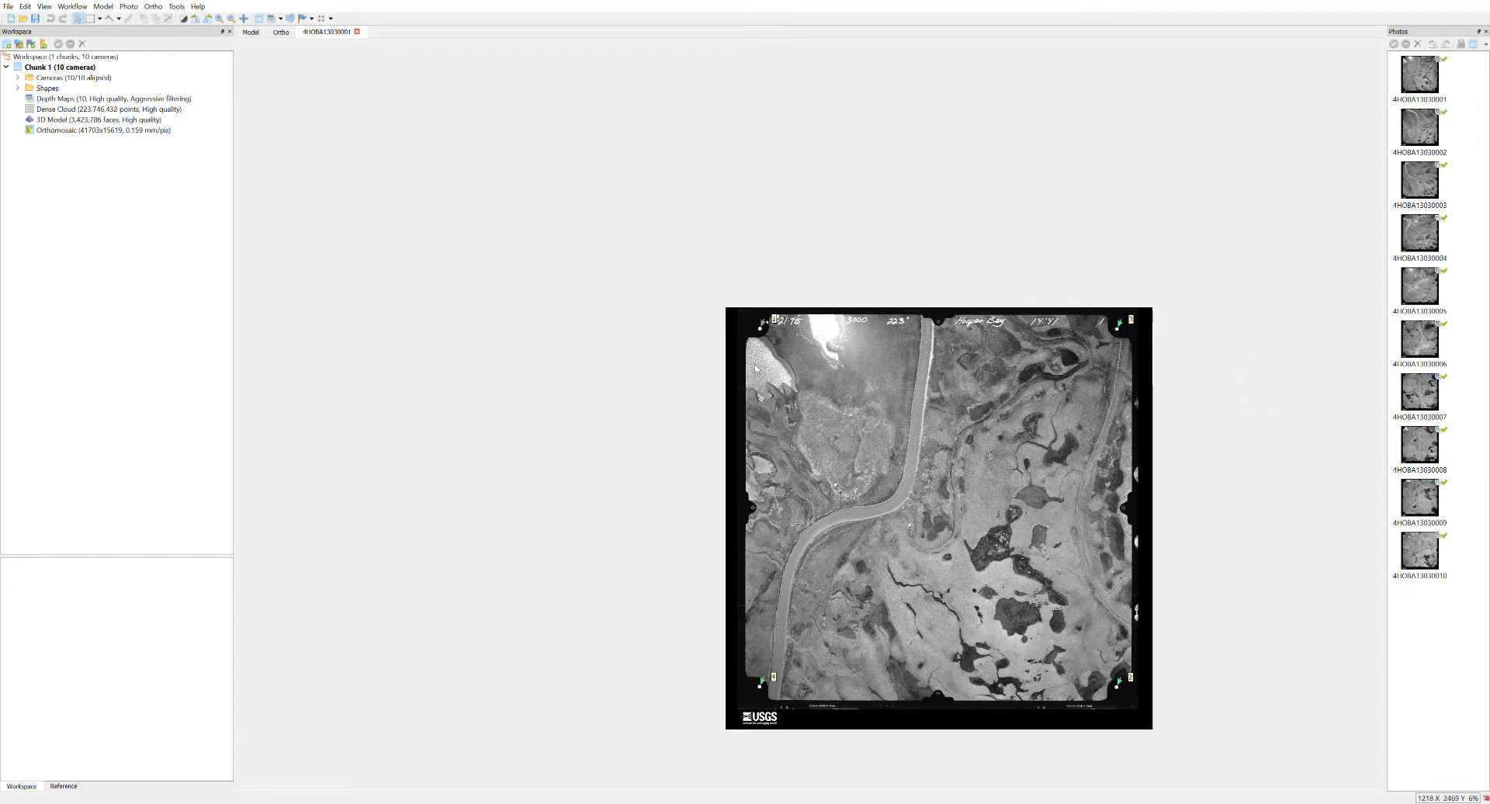
Open photo 4HOBA13030005 and examine the village buildings, fuel barrels and beached boat in close-up.
{"action": "left_click_drag", "start_coordinate": [958, 497], "coordinate": [852, 419]}
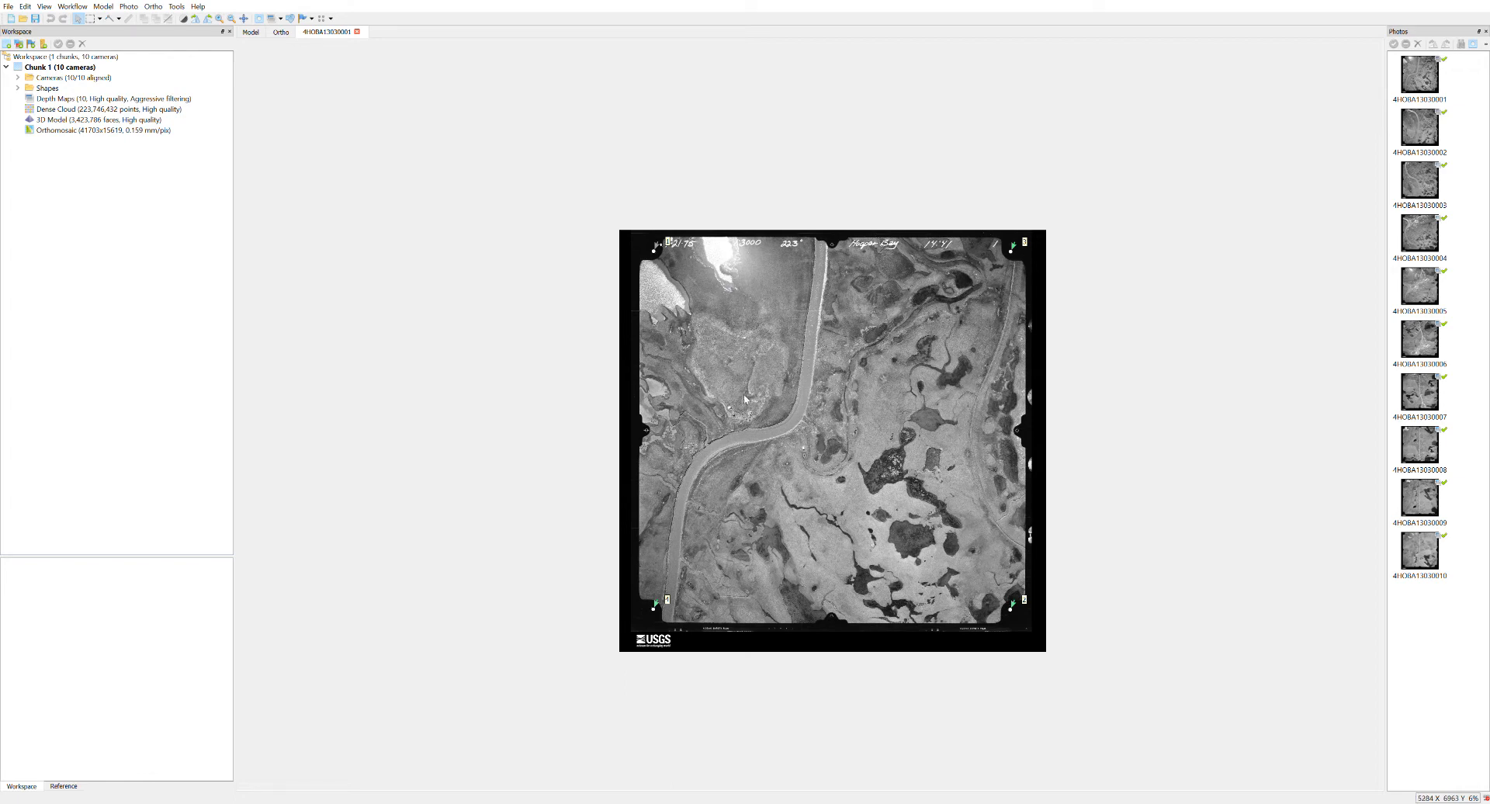
{"action": "double_click", "coordinate": [1397, 284]}
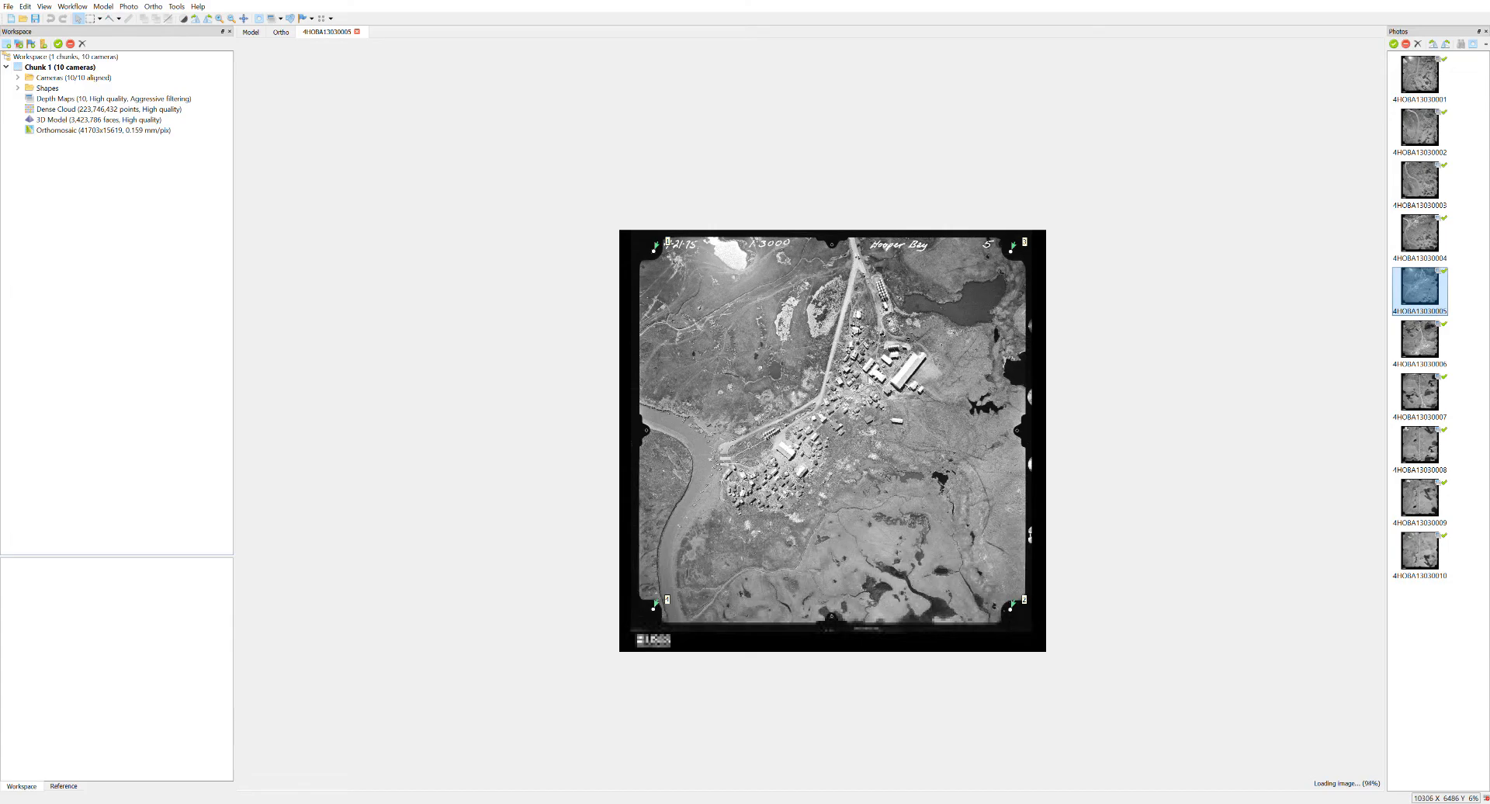
{"action": "scroll", "coordinate": [803, 422], "scroll_direction": "up", "scroll_amount": 5}
{"action": "scroll", "coordinate": [802, 422], "scroll_direction": "up", "scroll_amount": 10}
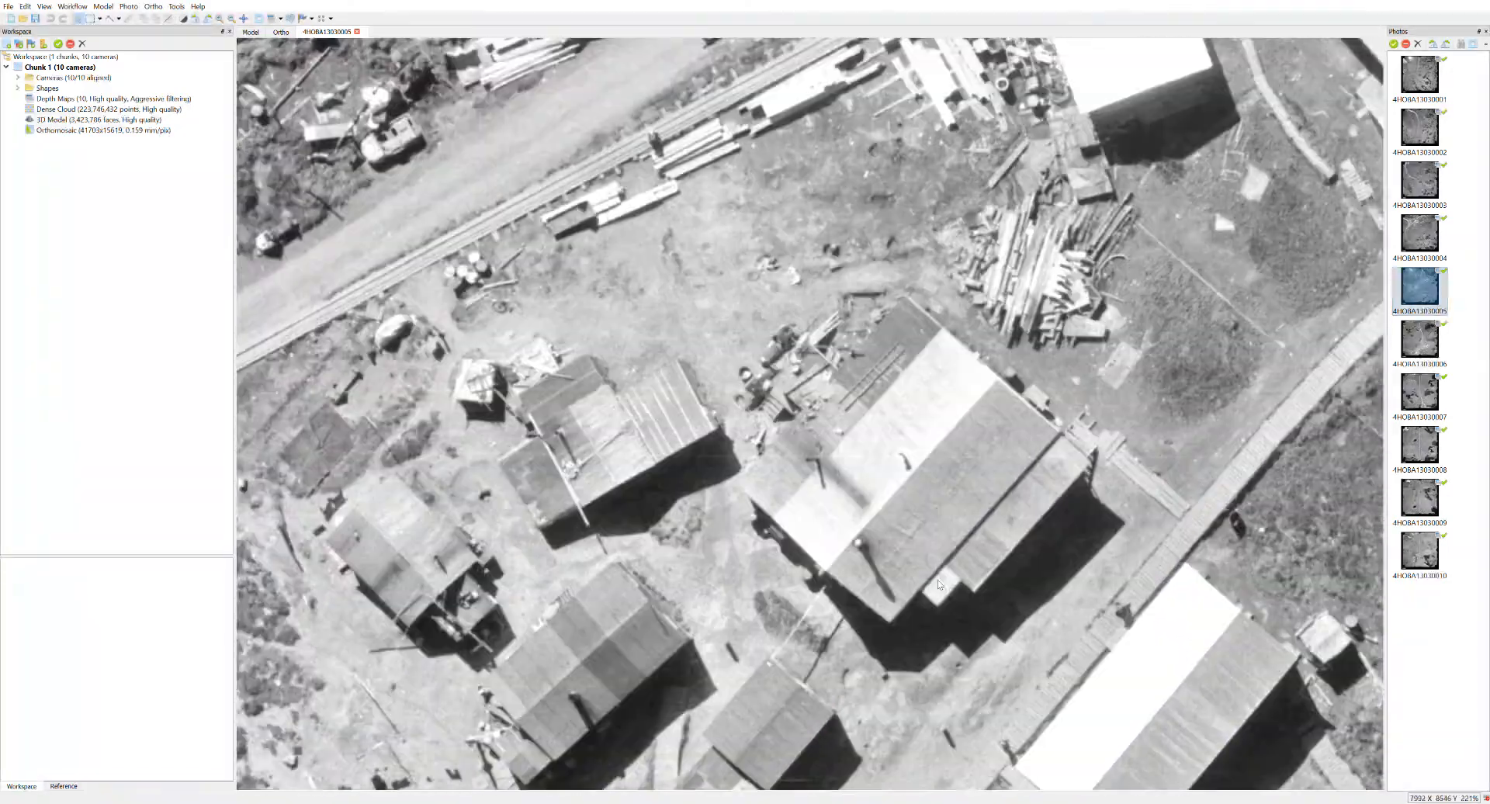
{"action": "left_click_drag", "start_coordinate": [940, 585], "coordinate": [1095, 684]}
{"action": "left_click_drag", "start_coordinate": [729, 505], "coordinate": [1182, 577]}
{"action": "left_click_drag", "start_coordinate": [793, 535], "coordinate": [1170, 617]}
{"action": "left_click_drag", "start_coordinate": [739, 262], "coordinate": [1110, 254]}
{"action": "scroll", "coordinate": [903, 612], "scroll_direction": "up", "scroll_amount": 3}
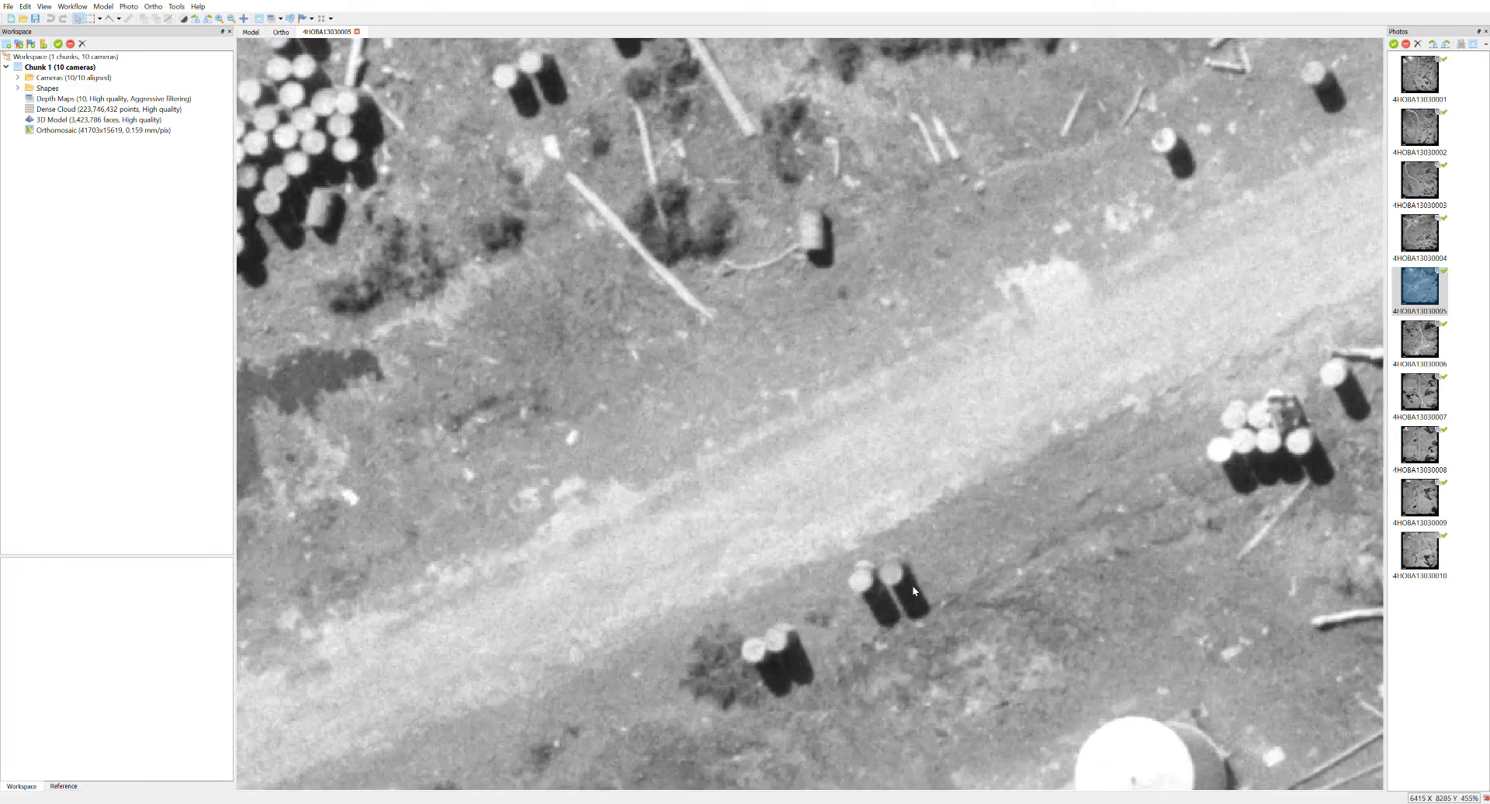
{"action": "left_click_drag", "start_coordinate": [1164, 256], "coordinate": [424, 579]}
{"action": "left_click_drag", "start_coordinate": [868, 191], "coordinate": [633, 483]}
{"action": "left_click_drag", "start_coordinate": [1081, 197], "coordinate": [1118, 439]}
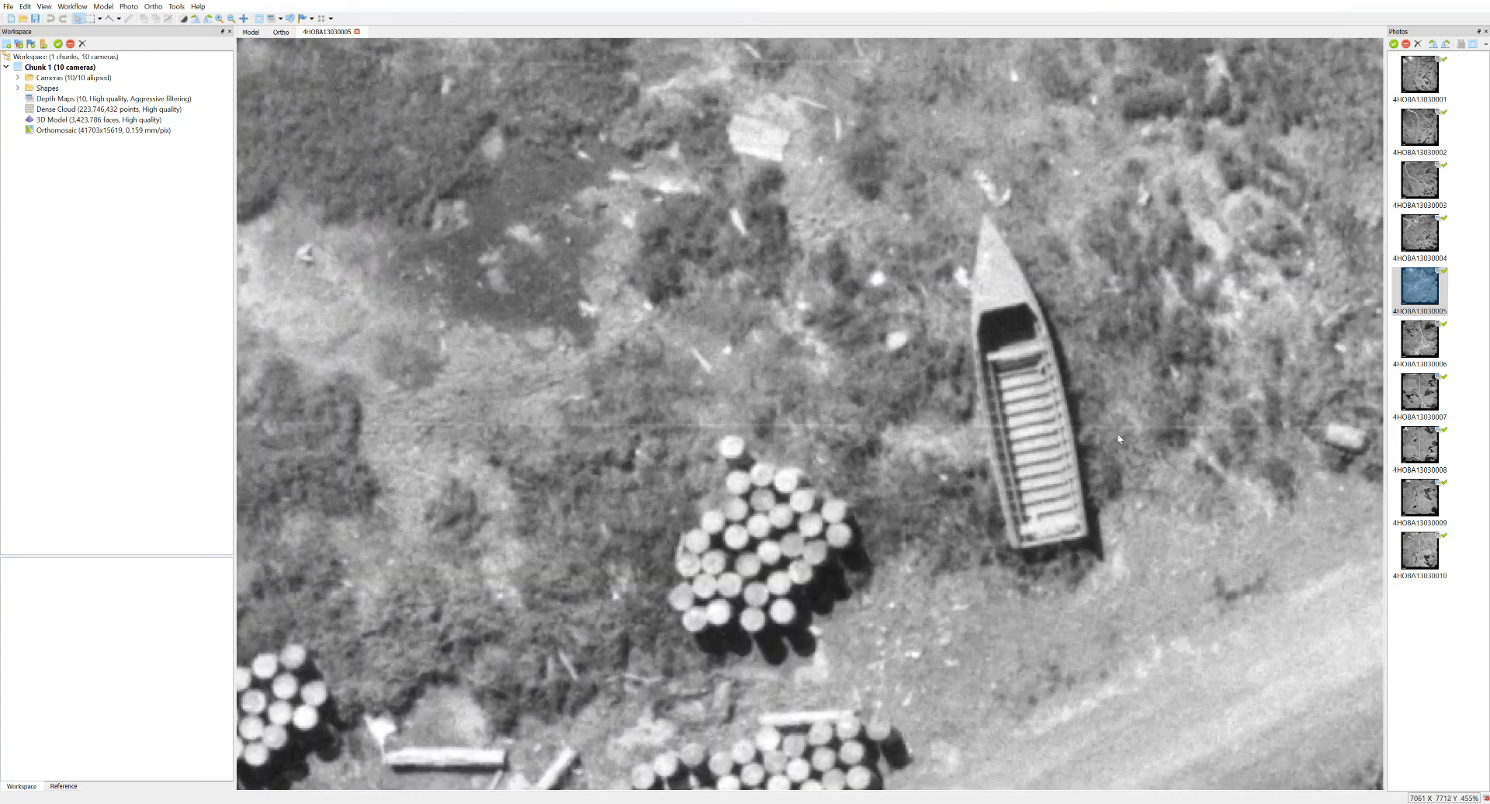
{"action": "scroll", "coordinate": [1074, 493], "scroll_direction": "down", "scroll_amount": 10}
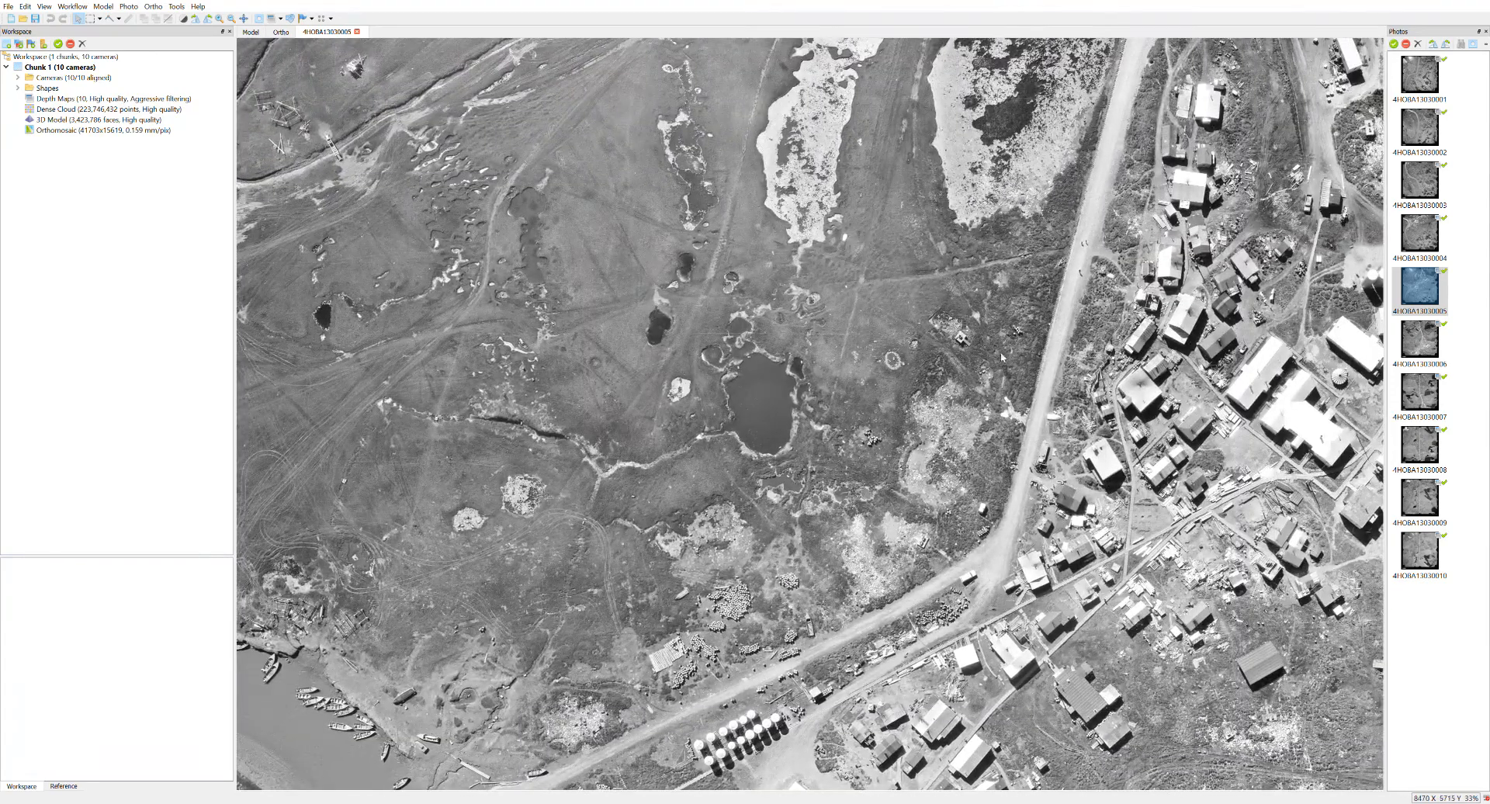
Survey the riverbank, roads, tank rows and lake in photo 4HOBA13030005, ending on the whole frame.
{"action": "left_click_drag", "start_coordinate": [1002, 357], "coordinate": [855, 676]}
{"action": "left_click_drag", "start_coordinate": [1214, 348], "coordinate": [724, 259]}
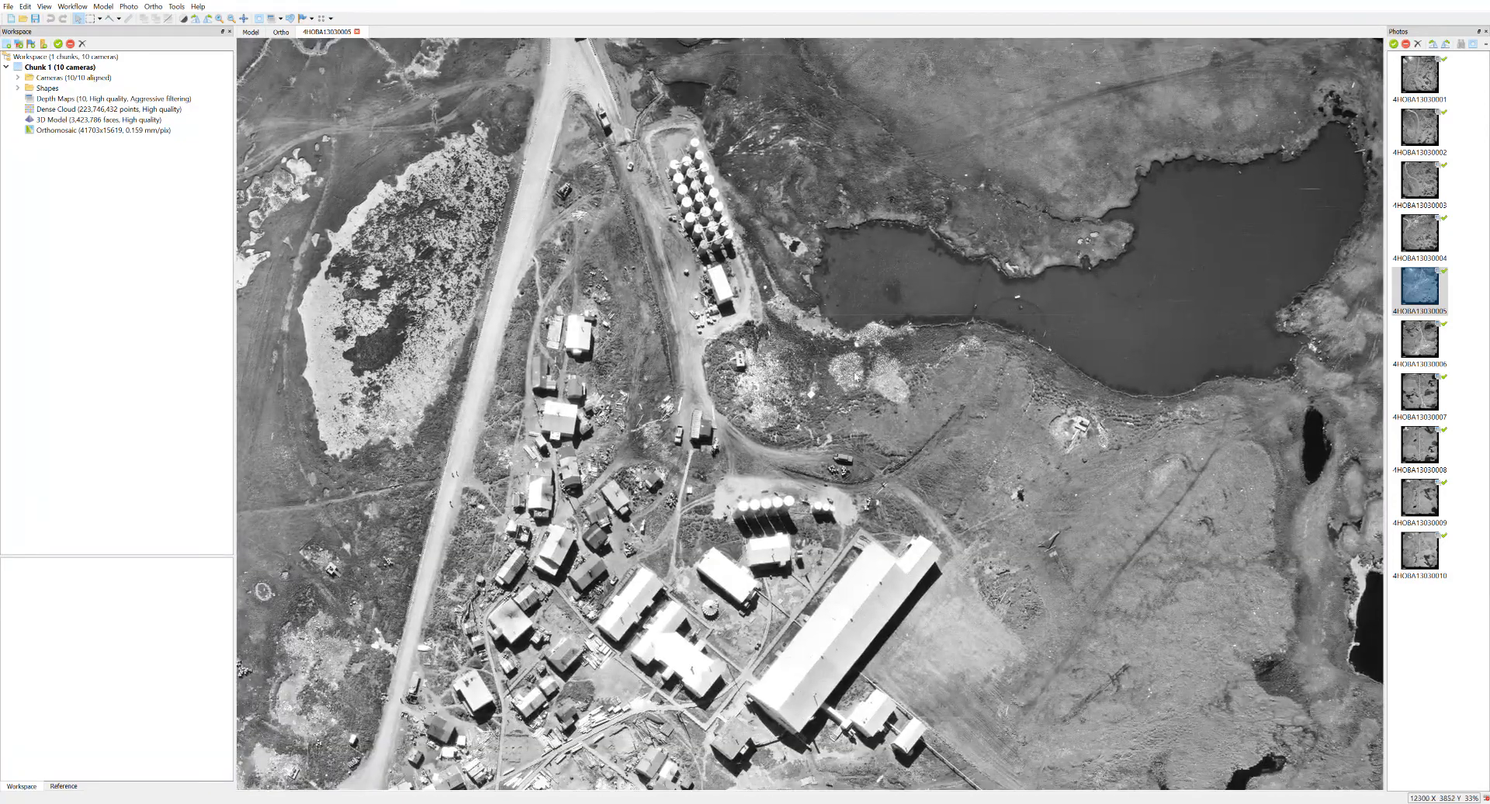
{"action": "left_click_drag", "start_coordinate": [741, 369], "coordinate": [1188, 239]}
{"action": "left_click_drag", "start_coordinate": [902, 216], "coordinate": [1038, 145]}
{"action": "left_click_drag", "start_coordinate": [1008, 720], "coordinate": [755, 389]}
{"action": "scroll", "coordinate": [924, 409], "scroll_direction": "down", "scroll_amount": 6}
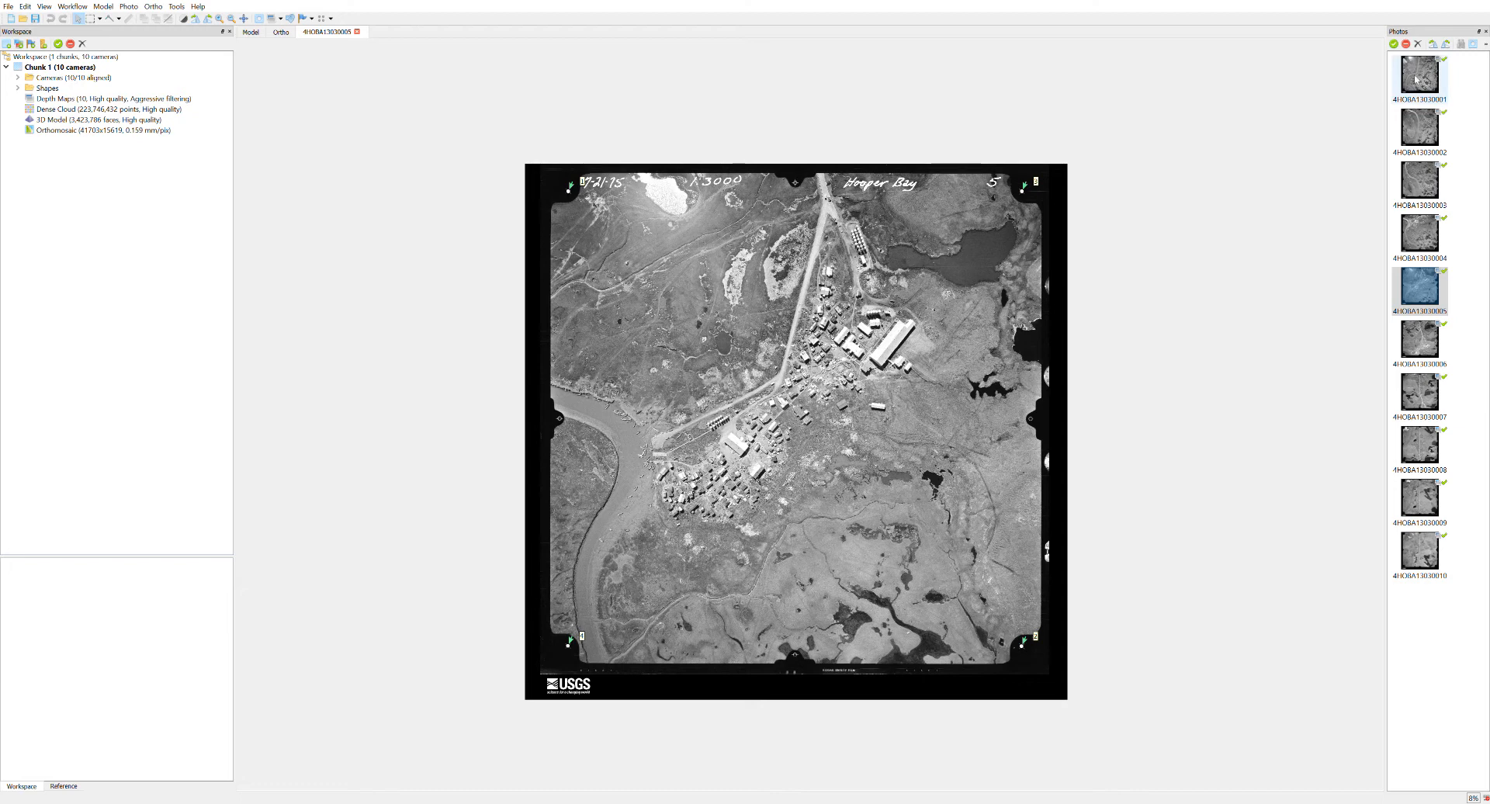
Look at the camera calibration settings for the scanned photos and close them.
{"action": "left_click", "coordinate": [177, 9]}
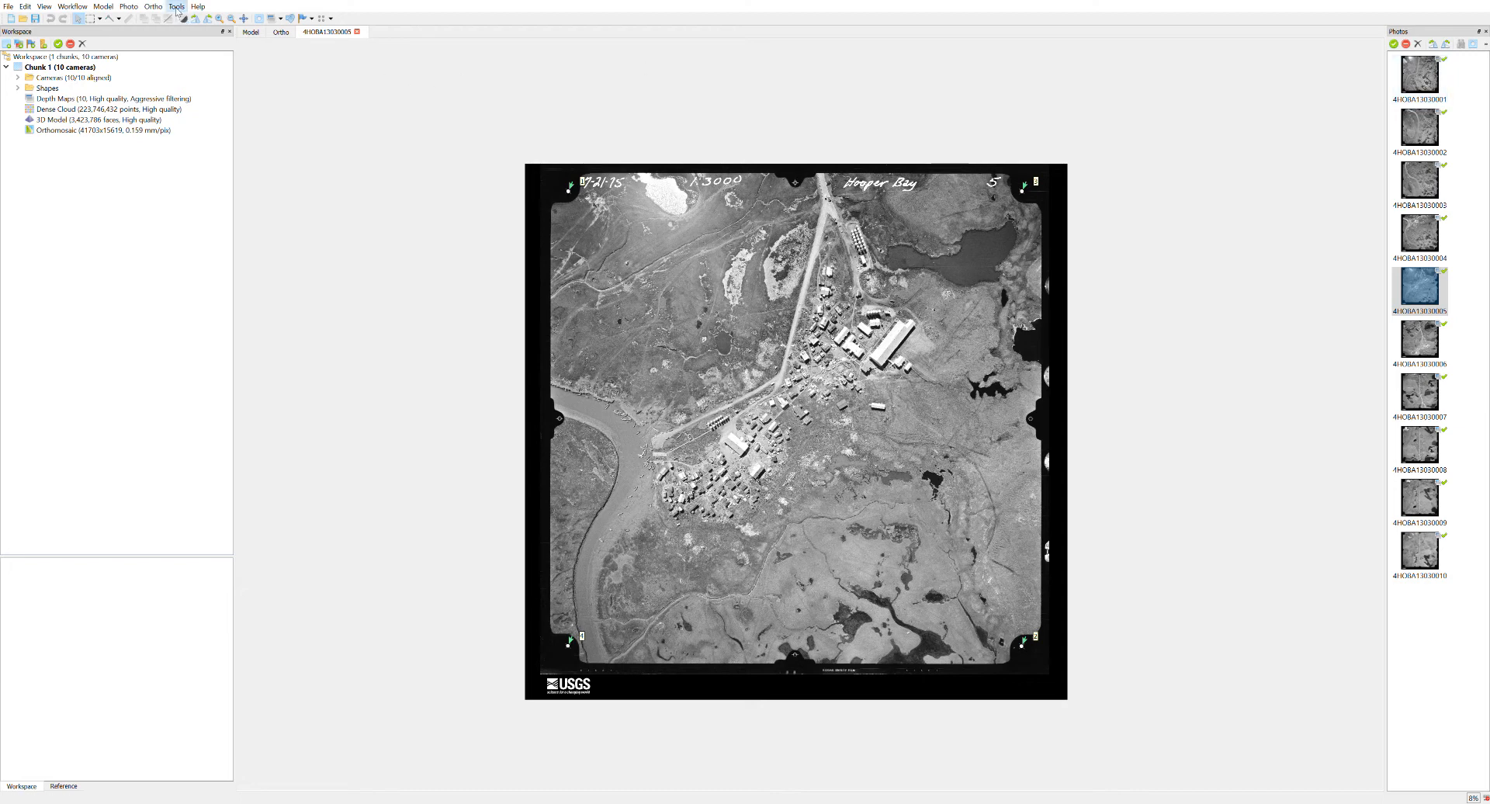
{"action": "left_click", "coordinate": [224, 109]}
{"action": "left_click", "coordinate": [720, 580]}
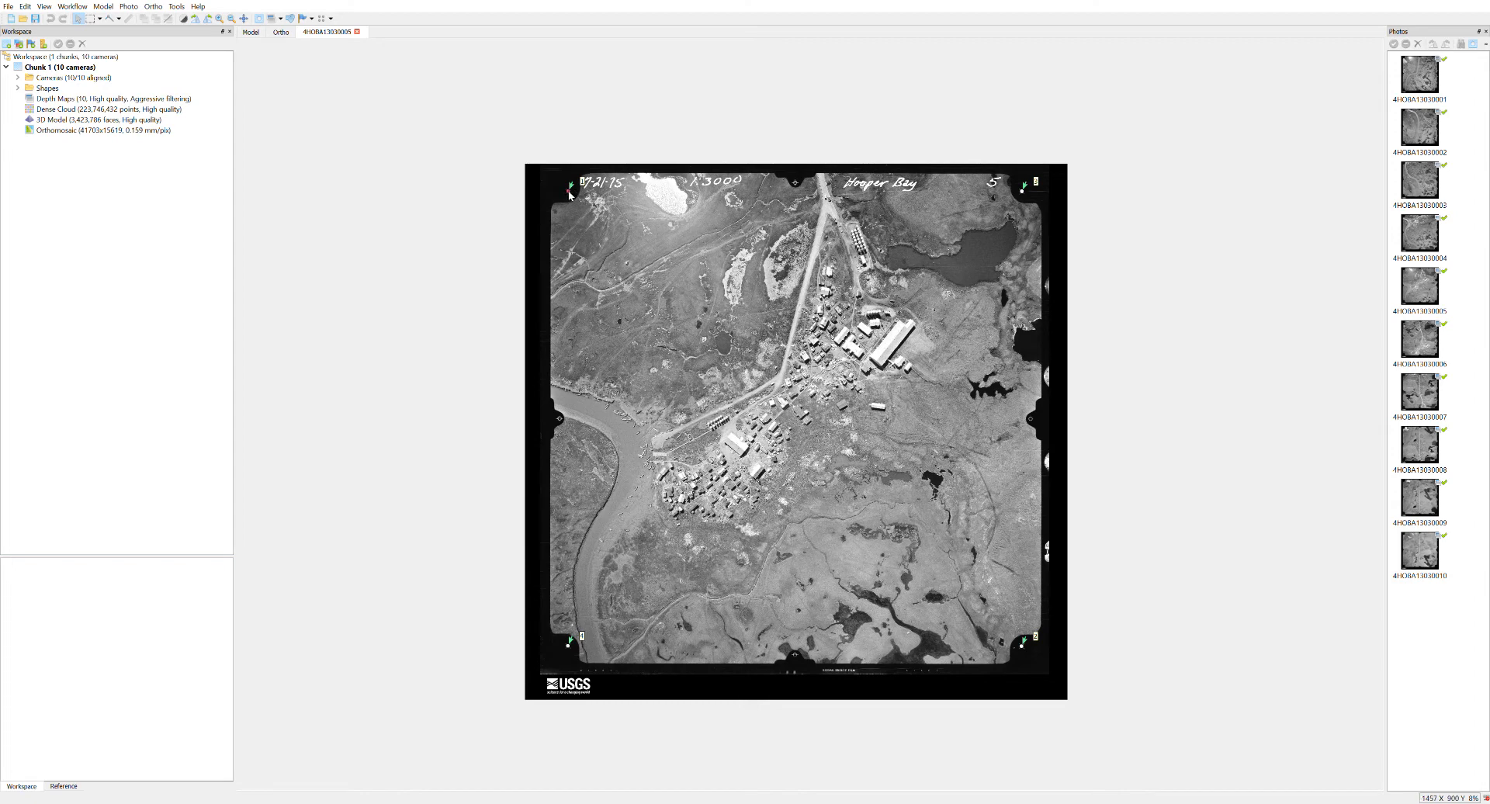
Open photo 4HOBA13030001 and examine its upper-left corner fiducial mark at pixel level.
{"action": "double_click", "coordinate": [1417, 72]}
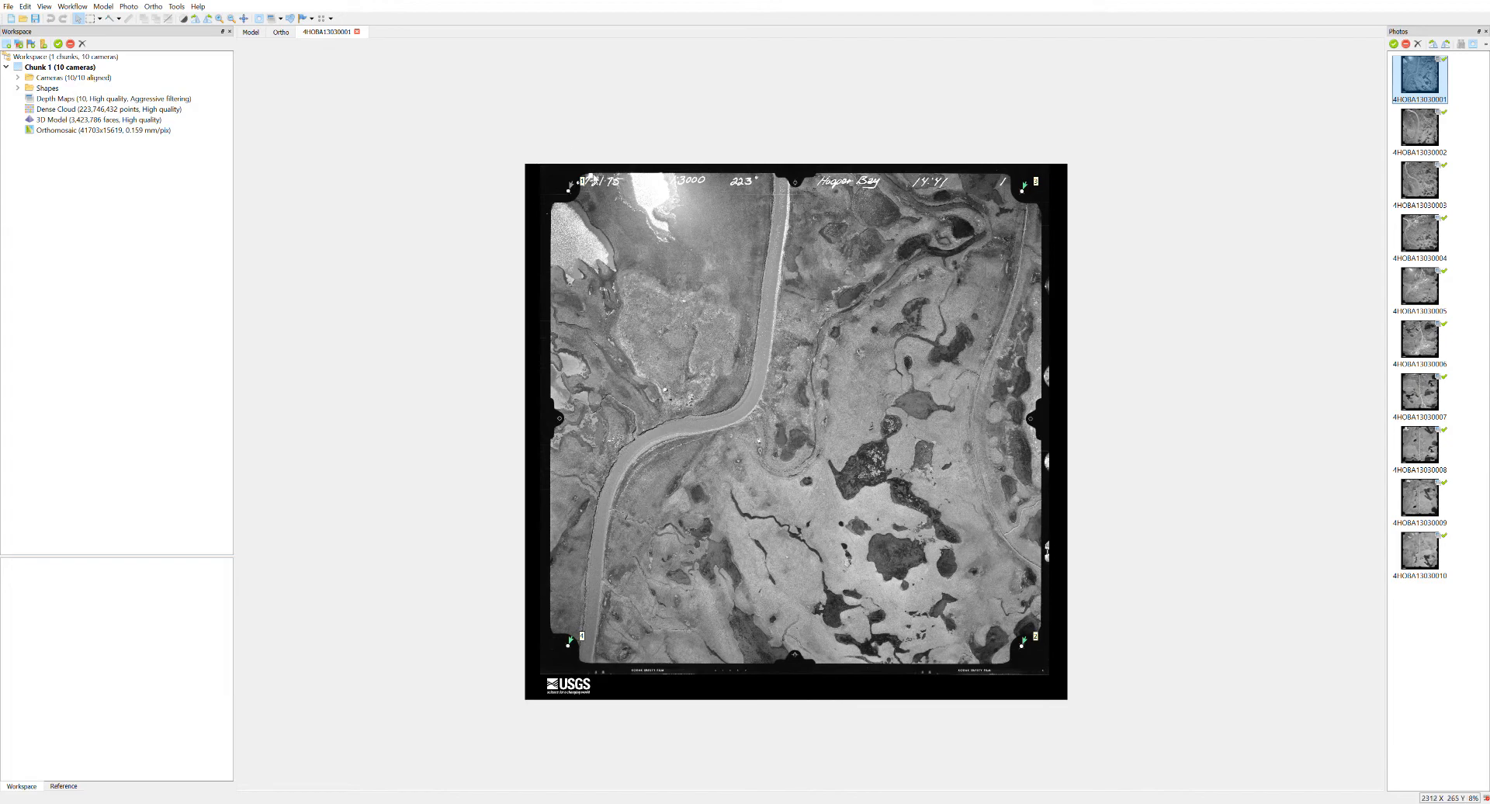
{"action": "scroll", "coordinate": [561, 165], "scroll_direction": "up", "scroll_amount": 12}
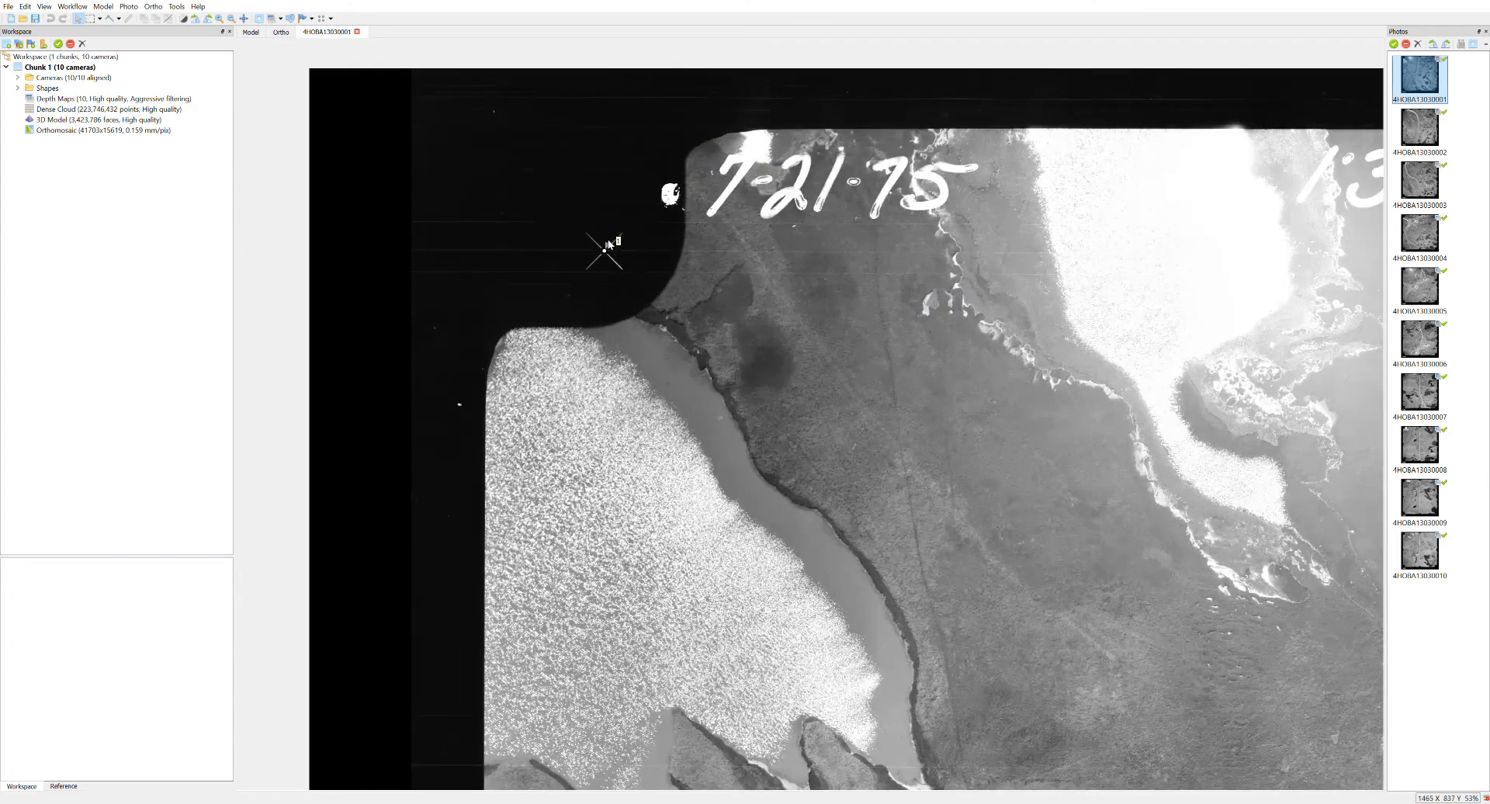
{"action": "scroll", "coordinate": [594, 267], "scroll_direction": "up", "scroll_amount": 15}
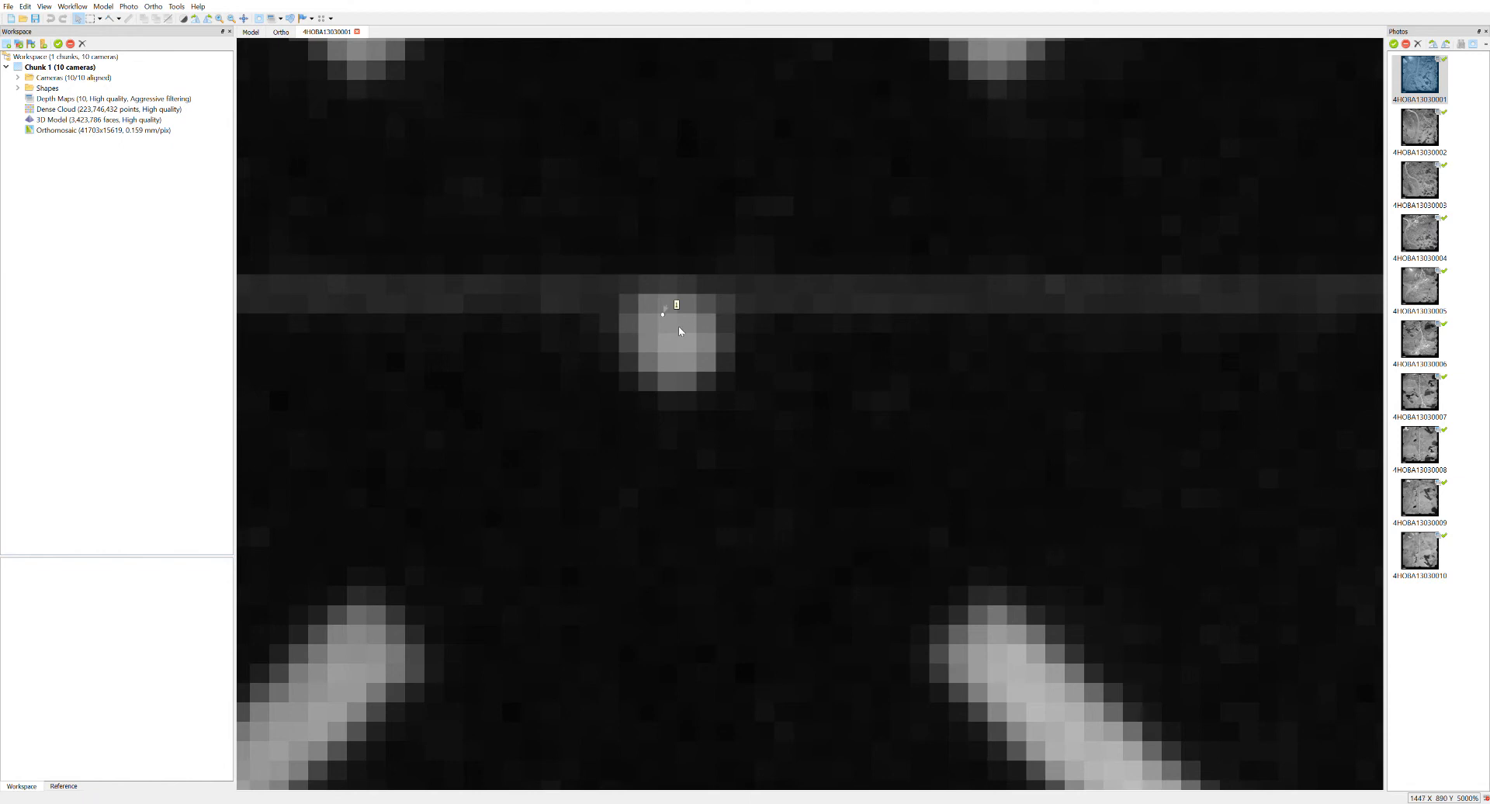
Compare the same fiducial mark's placement across photos 4HOBA13030002 to 4HOBA13030006, then return to the full frame of 4HOBA13030001.
{"action": "key", "text": "Page_Down"}
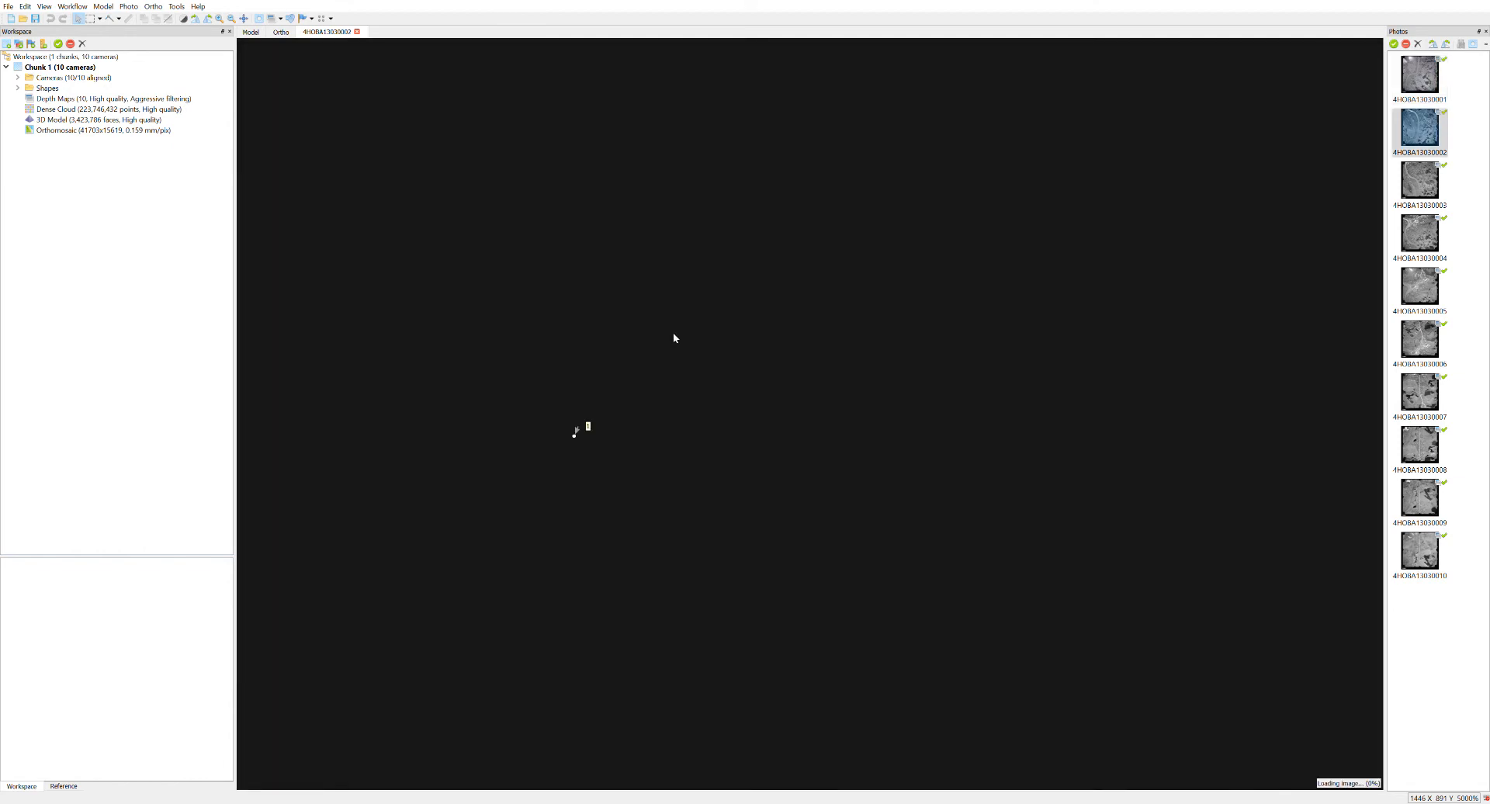
{"action": "left_click_drag", "start_coordinate": [588, 456], "coordinate": [702, 453]}
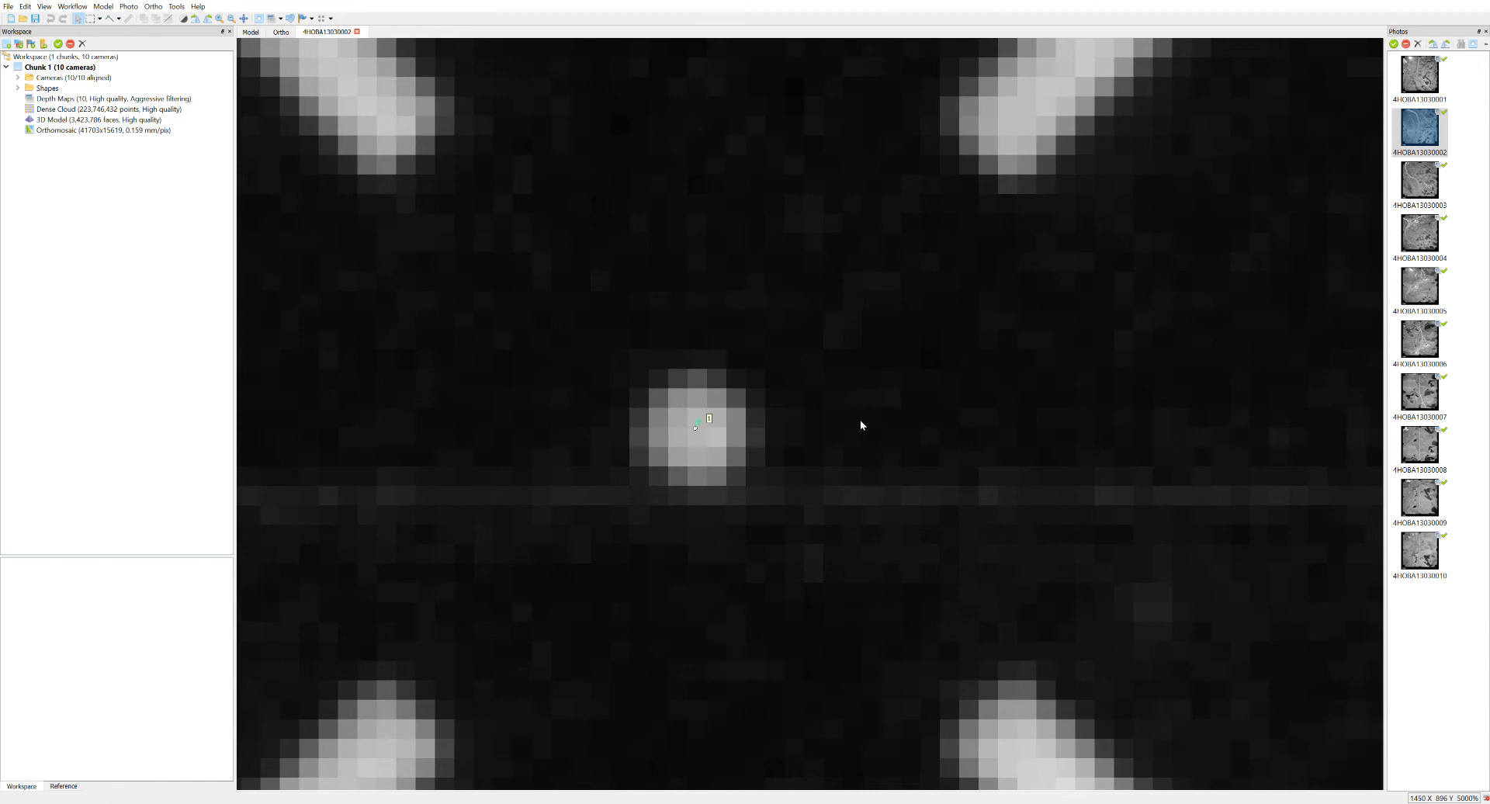
{"action": "key", "text": "Page_Up"}
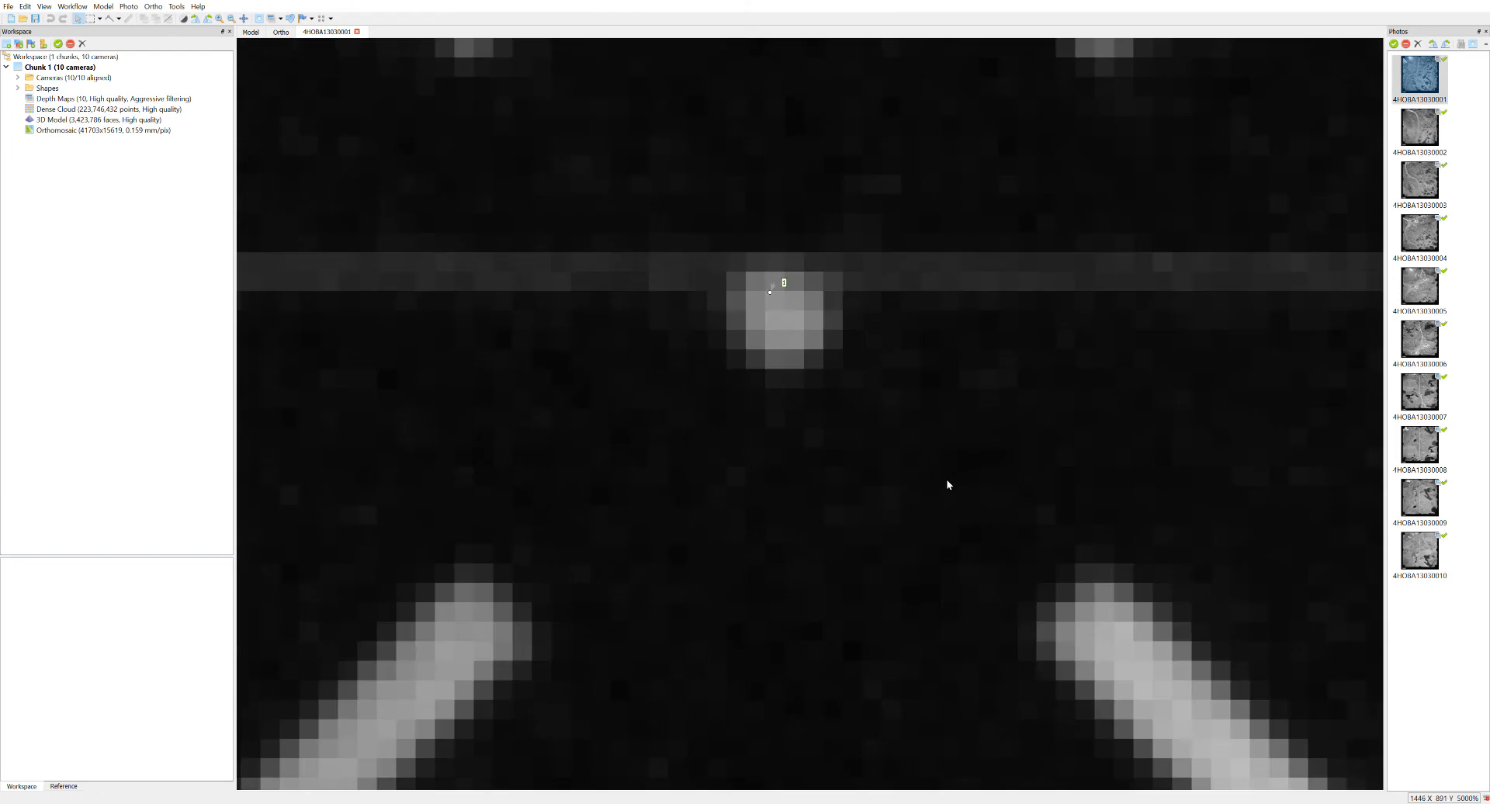
{"action": "key", "text": "Page_Down"}
{"action": "key", "text": "Page_Down"}
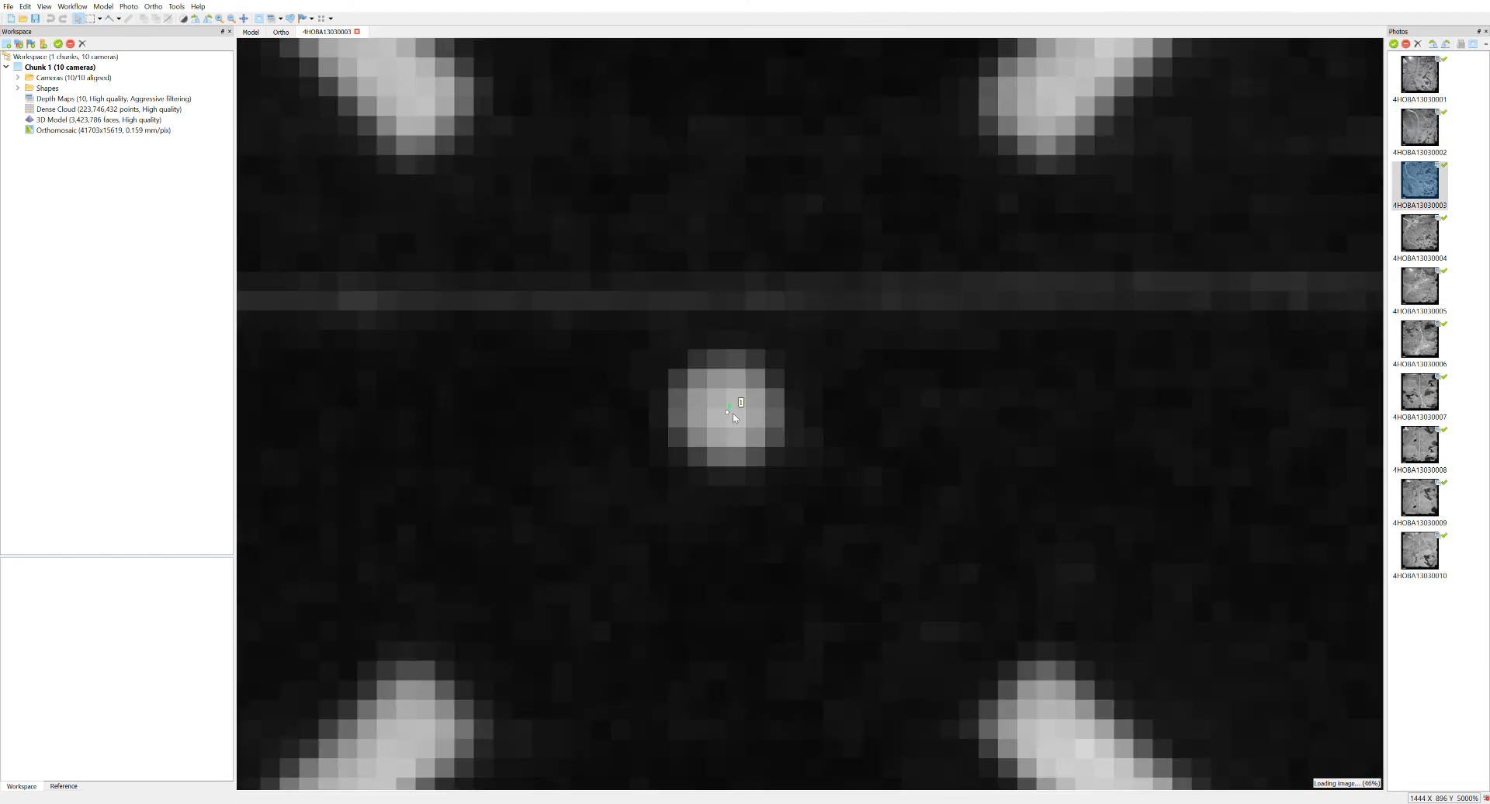
{"action": "key", "text": "Page_Down"}
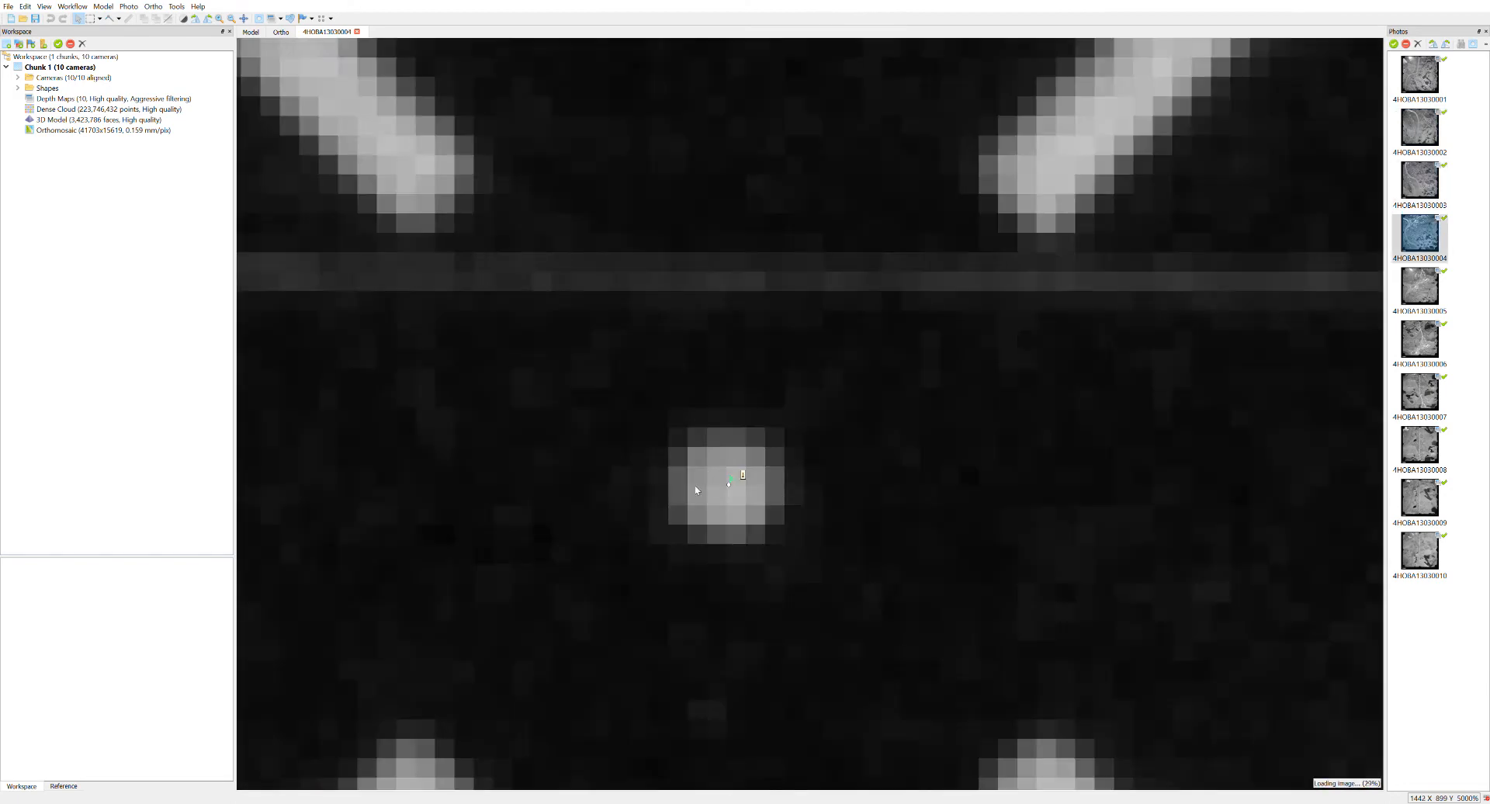
{"action": "key", "text": "Page_Down"}
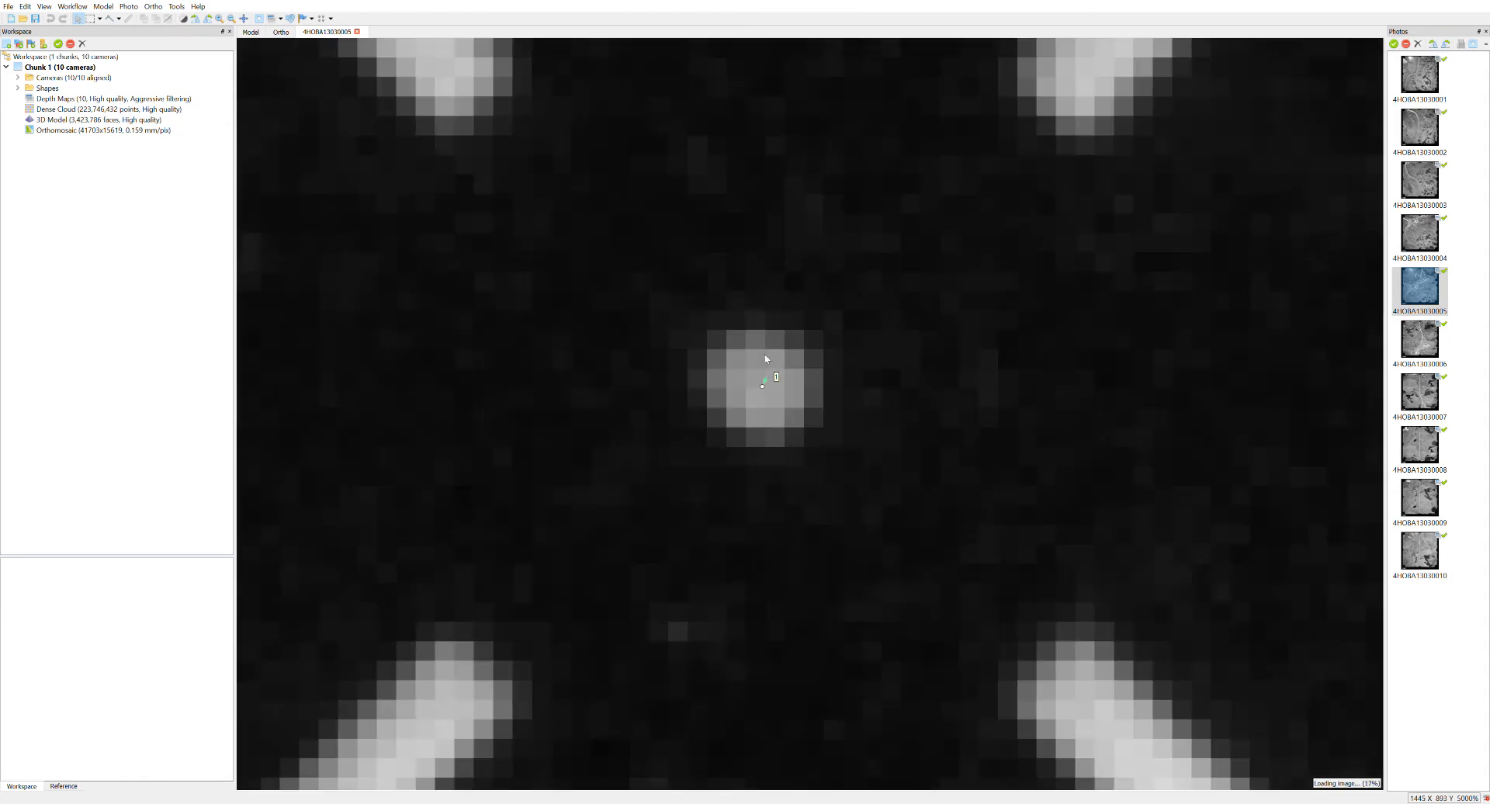
{"action": "key", "text": "Page_Down"}
{"action": "double_click", "coordinate": [1419, 71]}
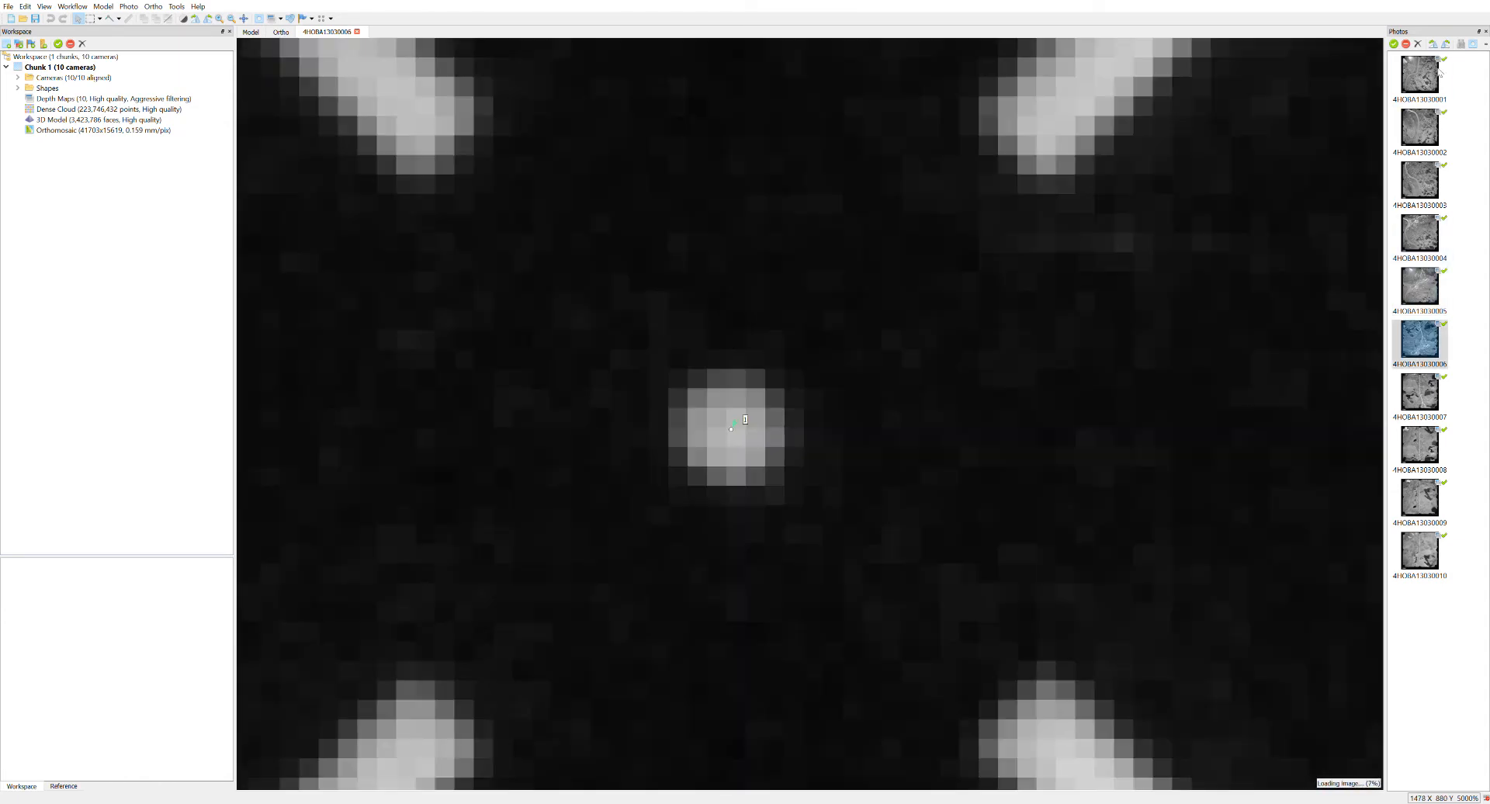
{"action": "scroll", "coordinate": [792, 342], "scroll_direction": "down", "scroll_amount": 20}
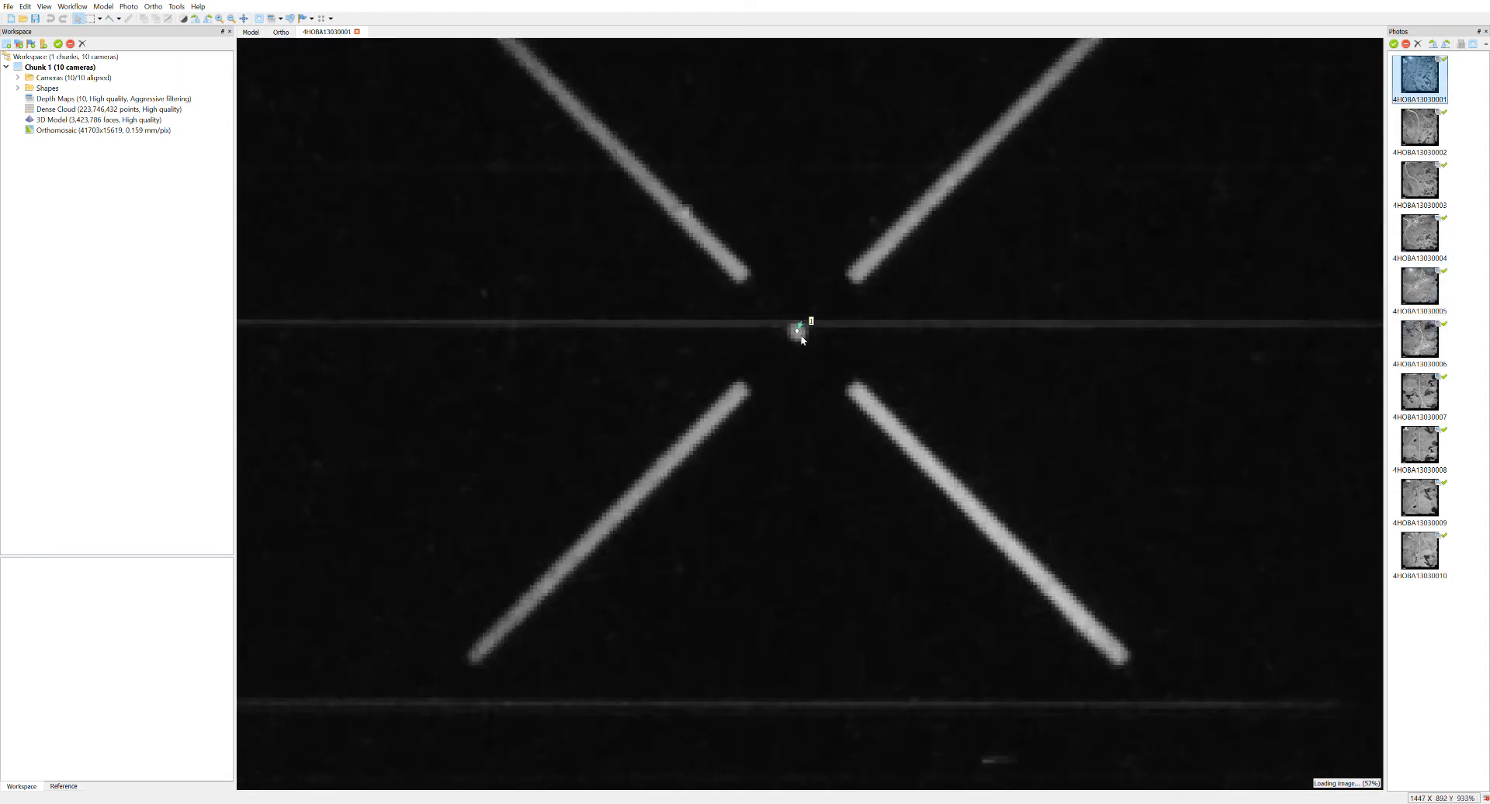
{"action": "scroll", "coordinate": [873, 440], "scroll_direction": "down", "scroll_amount": 5}
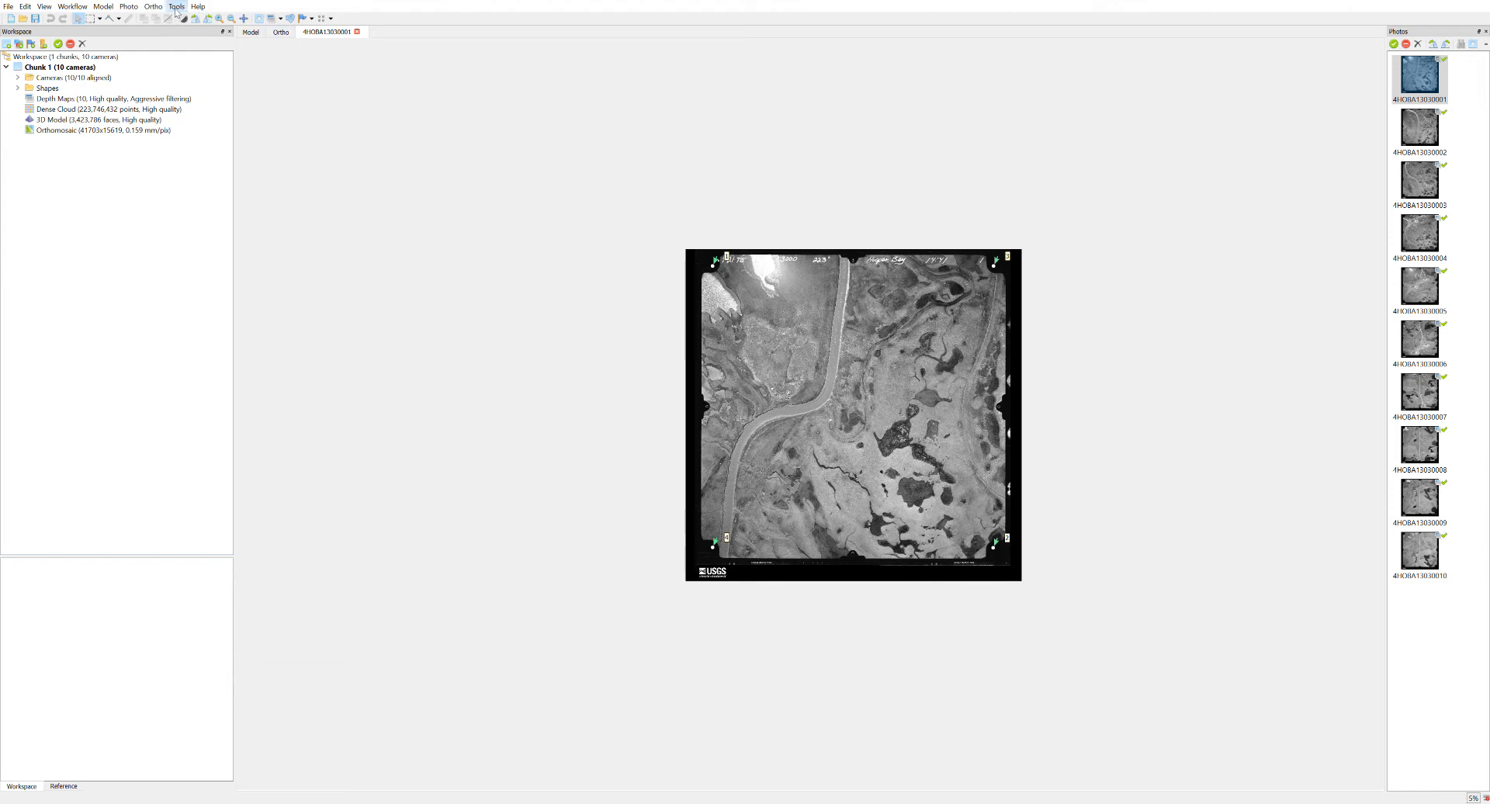
Review the camera calibration parameters once more and close the settings.
{"action": "left_click", "coordinate": [176, 11]}
{"action": "left_click", "coordinate": [213, 109]}
{"action": "left_click", "coordinate": [441, 615]}
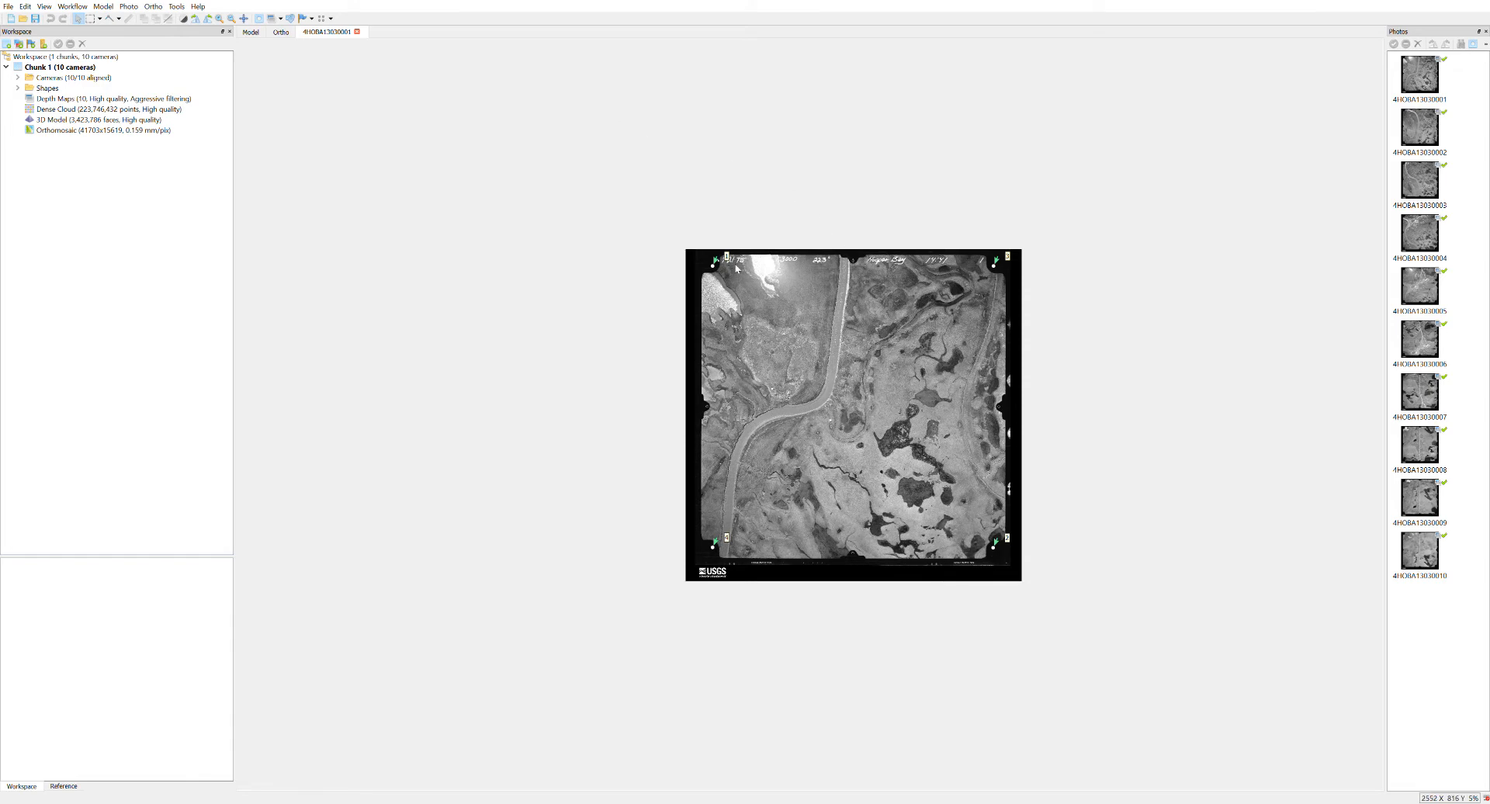
Mask everything outside the rectangle between the four corner fiducial marks in photo 4HOBA13030001.
{"action": "scroll", "coordinate": [908, 270], "scroll_direction": "up", "scroll_amount": 1}
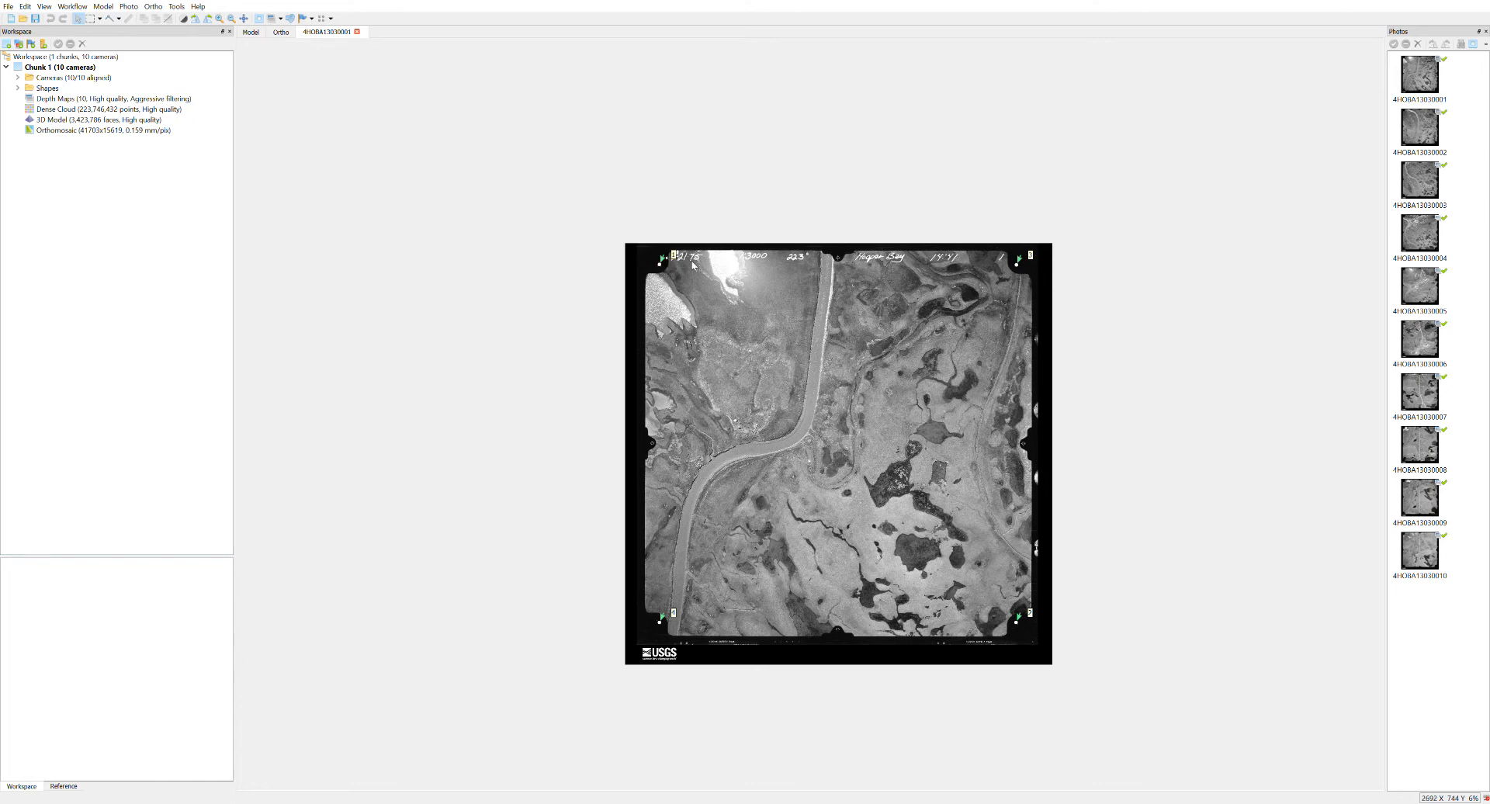
{"action": "left_click", "coordinate": [92, 19]}
{"action": "mouse_move", "coordinate": [658, 265]}
{"action": "left_mouse_down"}
{"action": "mouse_move", "coordinate": [757, 396]}
{"action": "mouse_move", "coordinate": [979, 530]}
{"action": "mouse_move", "coordinate": [1017, 625]}
{"action": "left_mouse_up"}
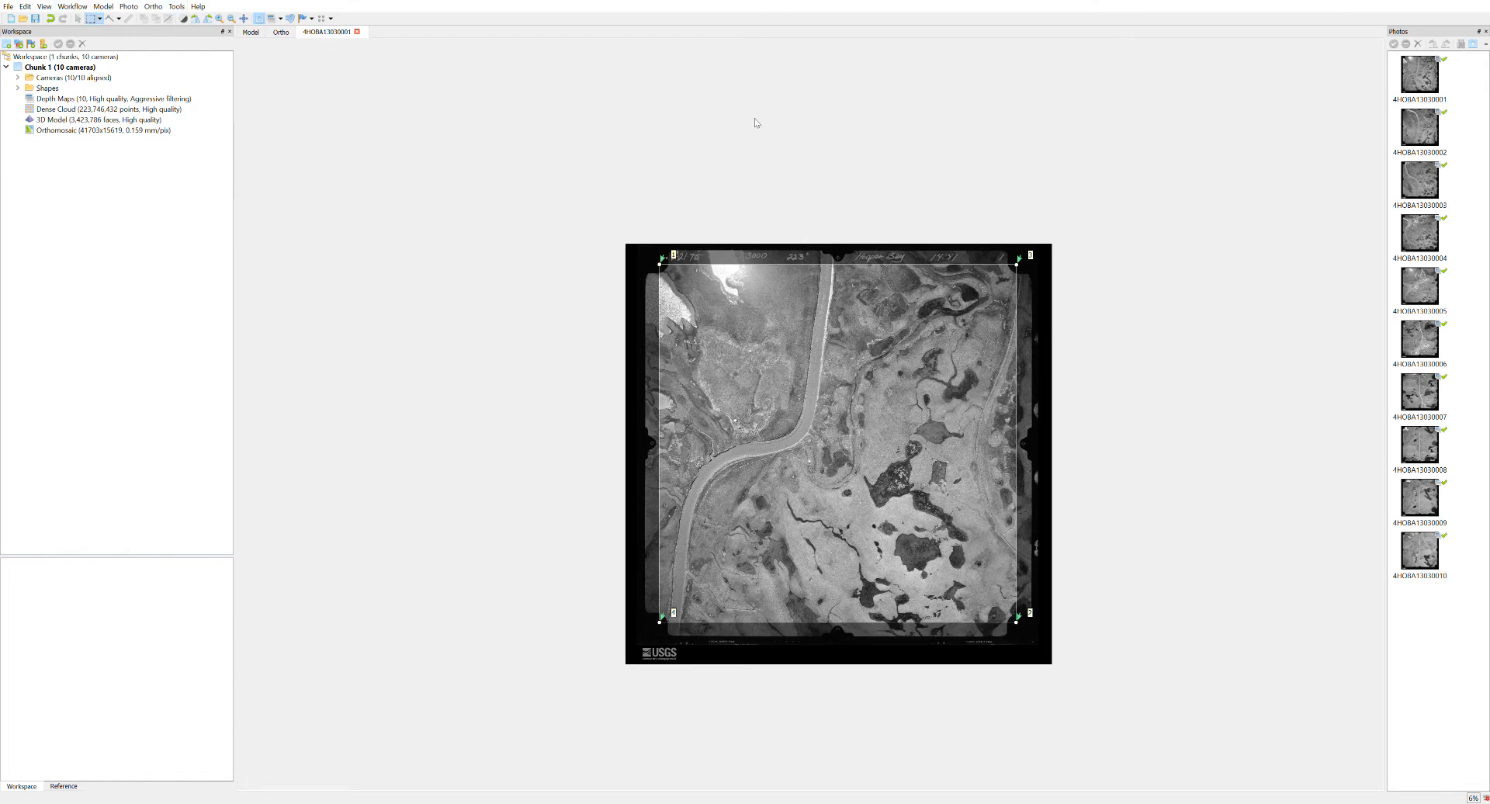
Mask the area outside the corner fiducial marks in photo 4HOBA13030002 and show masks on the photo thumbnails.
{"action": "double_click", "coordinate": [1419, 128]}
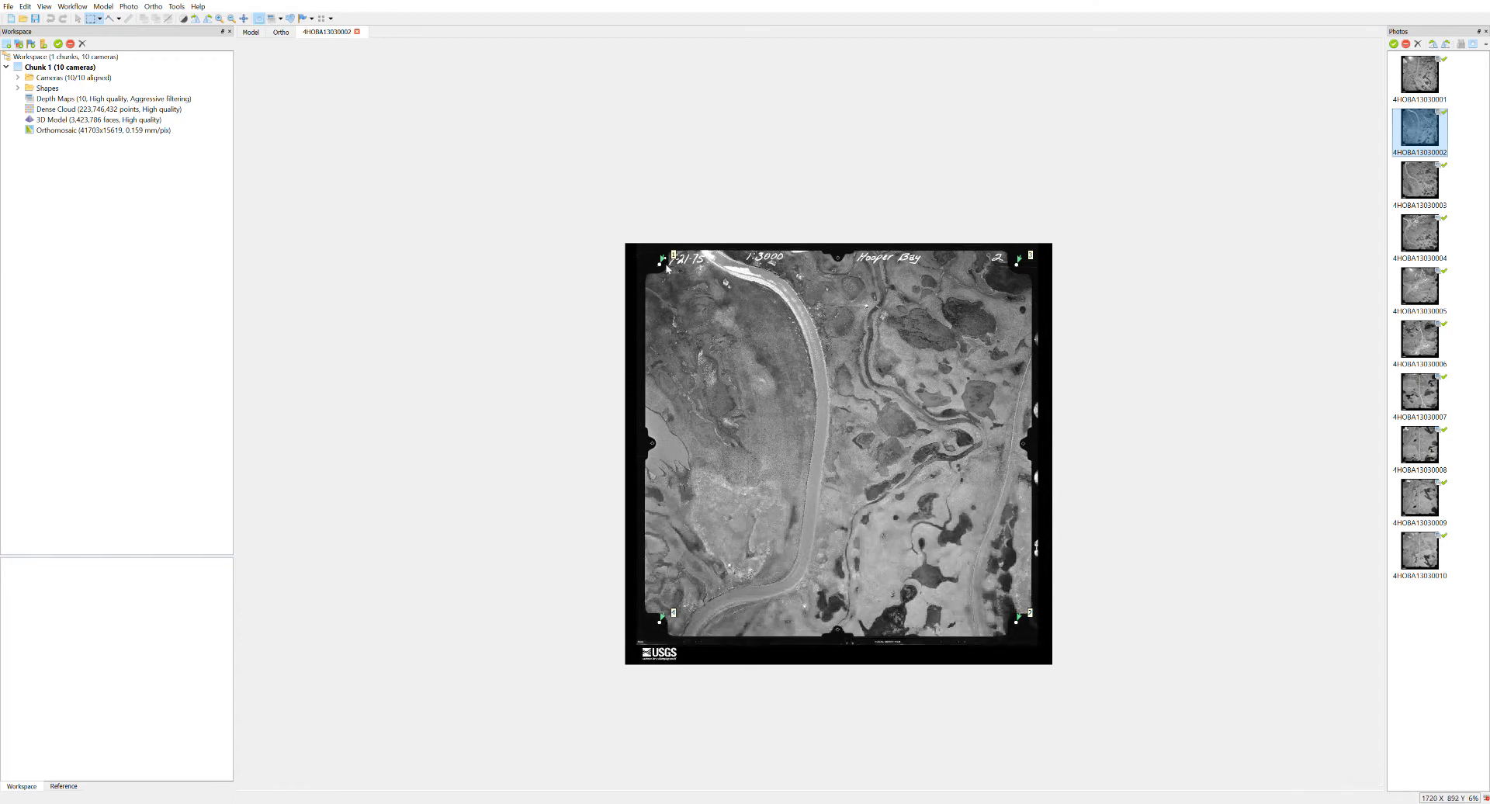
{"action": "left_click_drag", "start_coordinate": [660, 266], "coordinate": [1022, 630]}
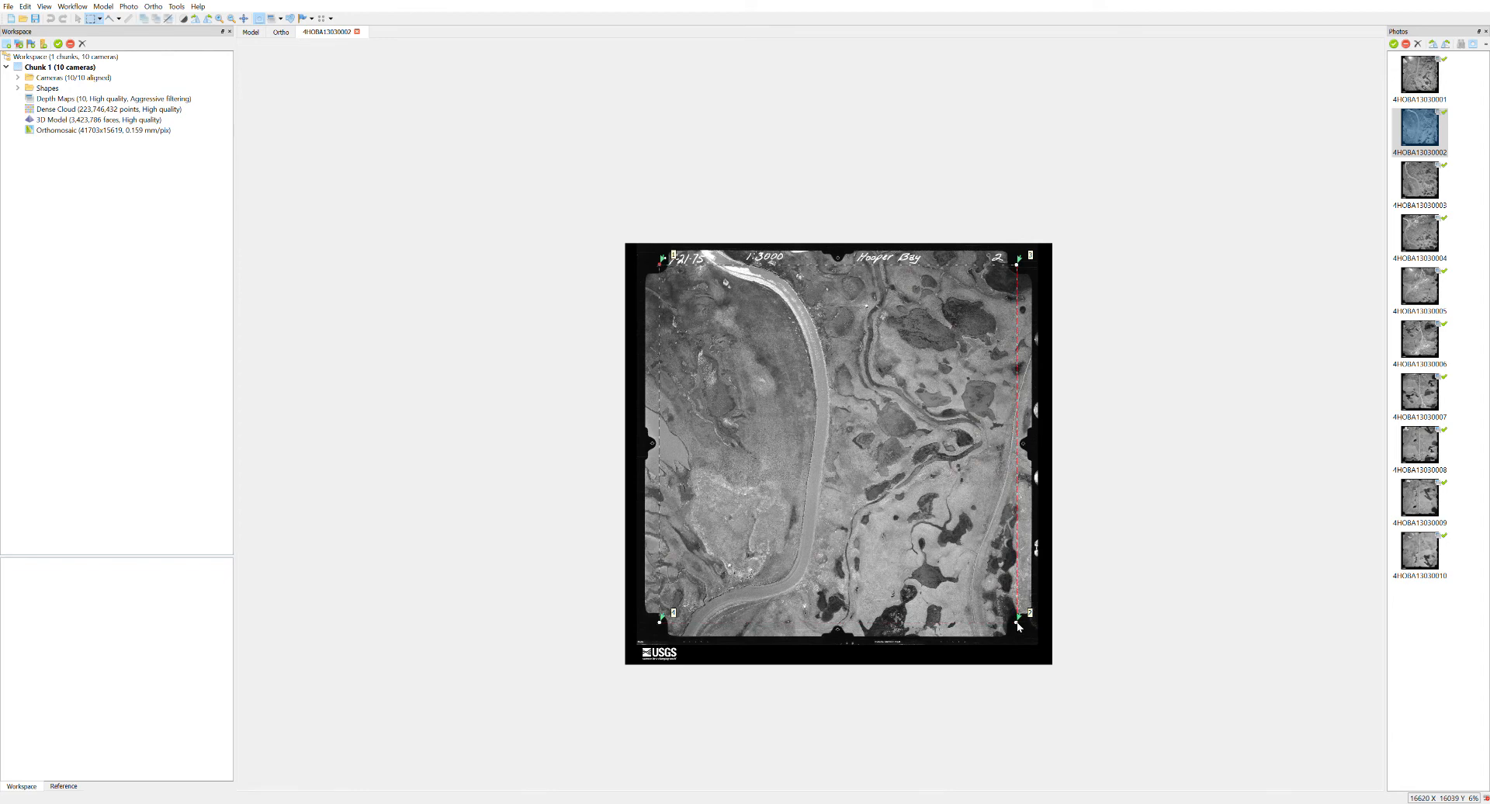
{"action": "key", "text": "ctrl+shift+i"}
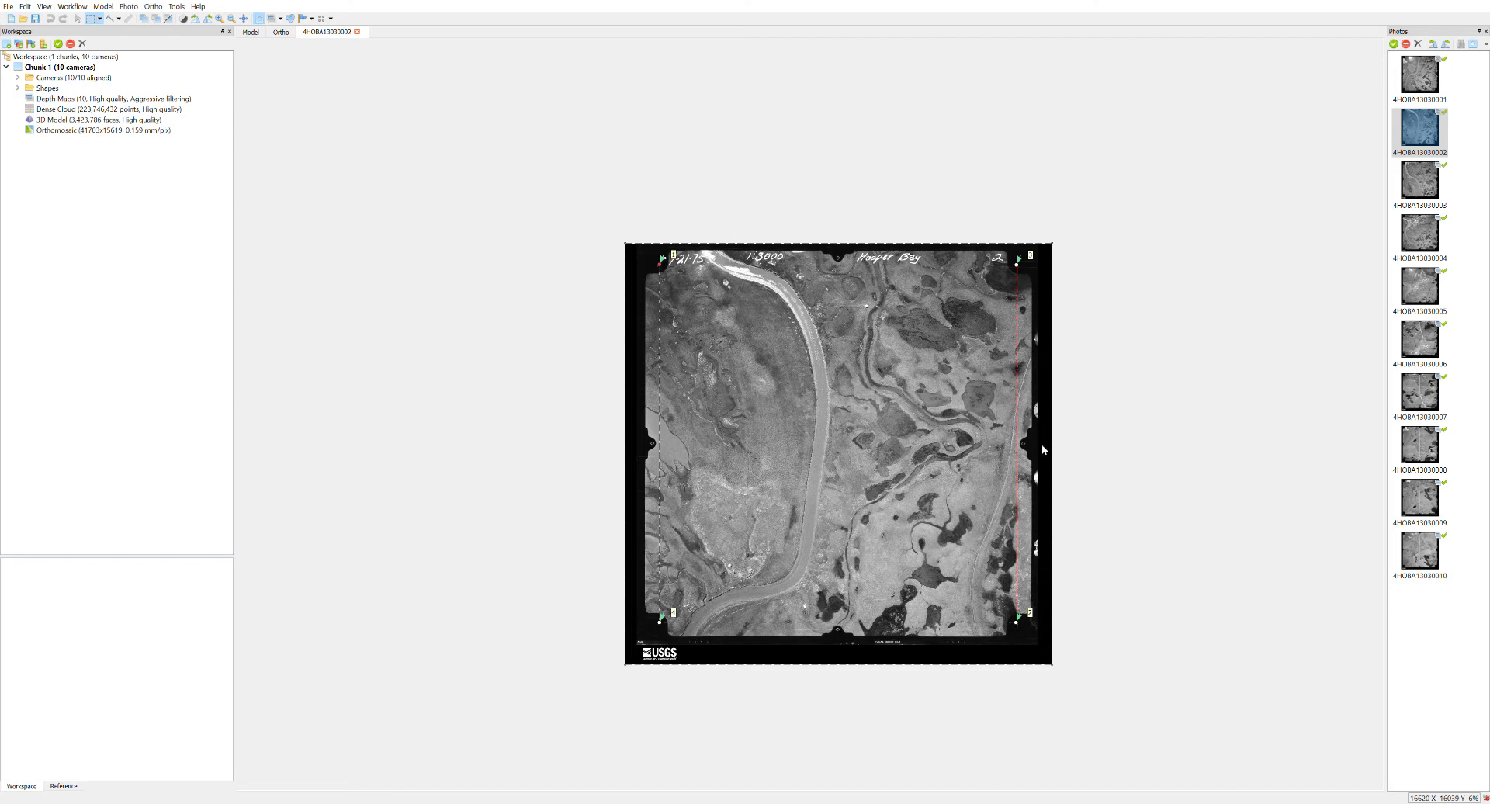
{"action": "key", "text": "ctrl+shift+a"}
{"action": "left_click", "coordinate": [1471, 46]}
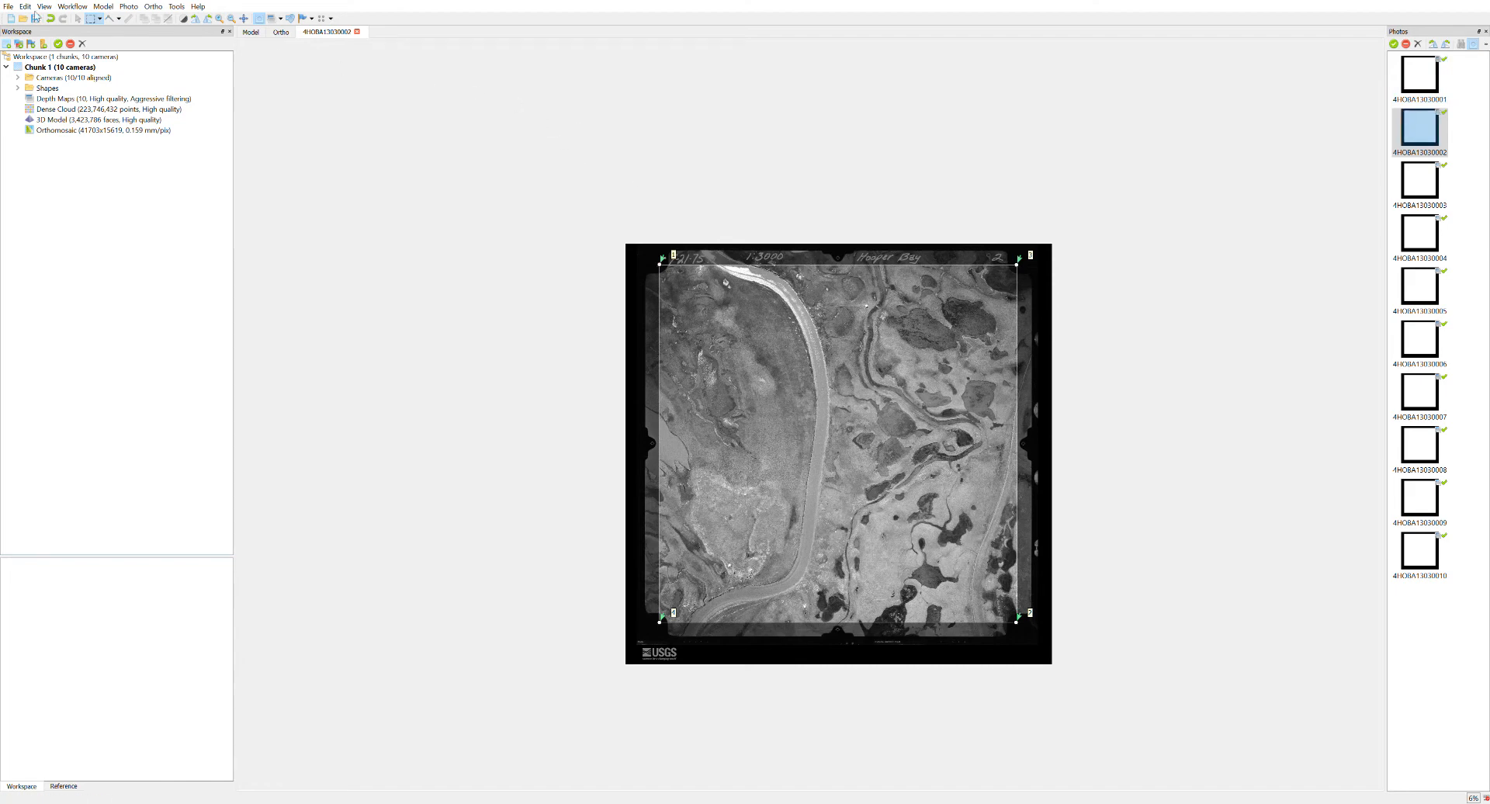
Align the masked photos and display the resulting tie points in the model view.
{"action": "left_click", "coordinate": [69, 7]}
{"action": "left_click", "coordinate": [89, 48]}
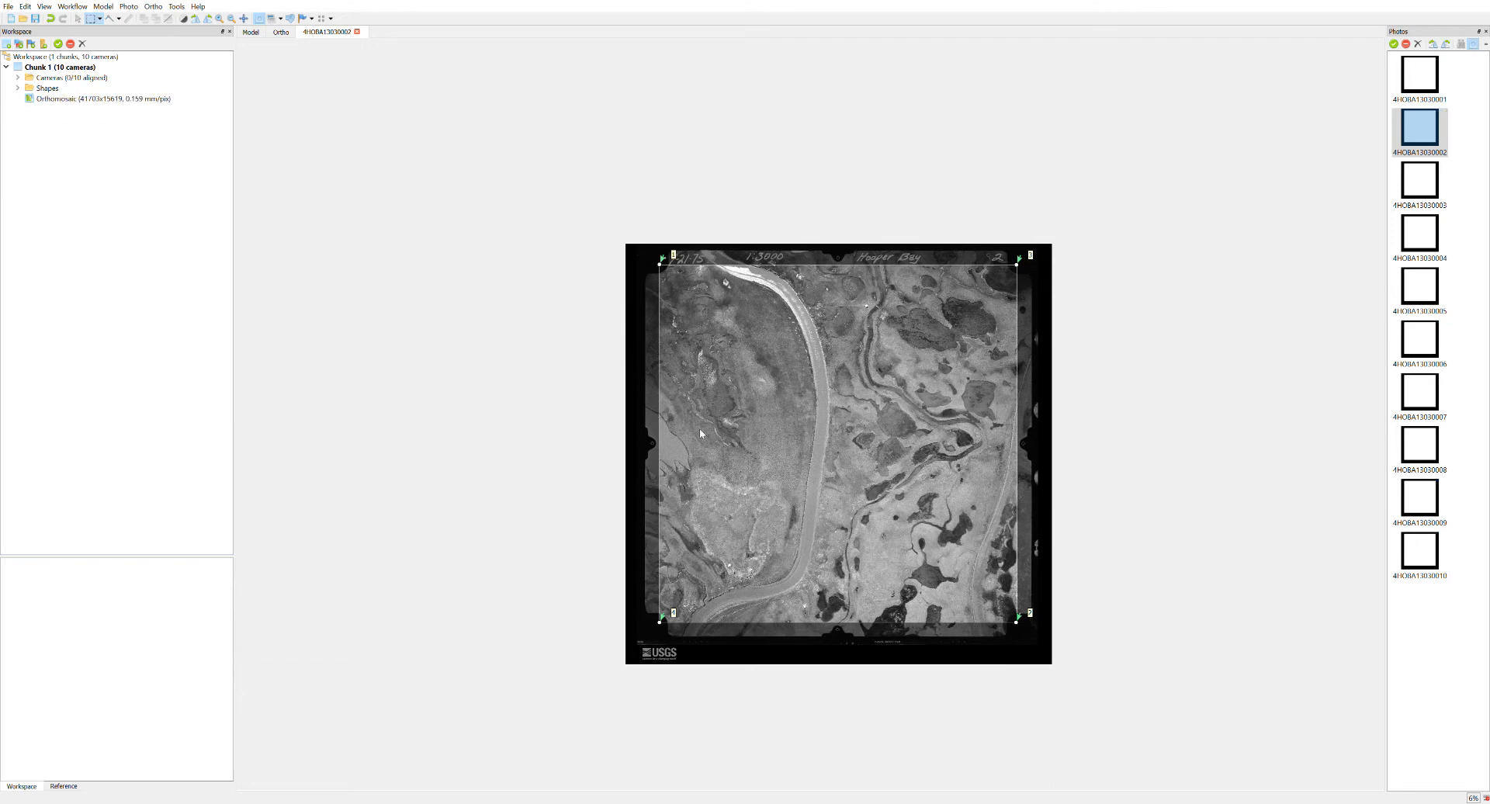
{"action": "left_click", "coordinate": [250, 32]}
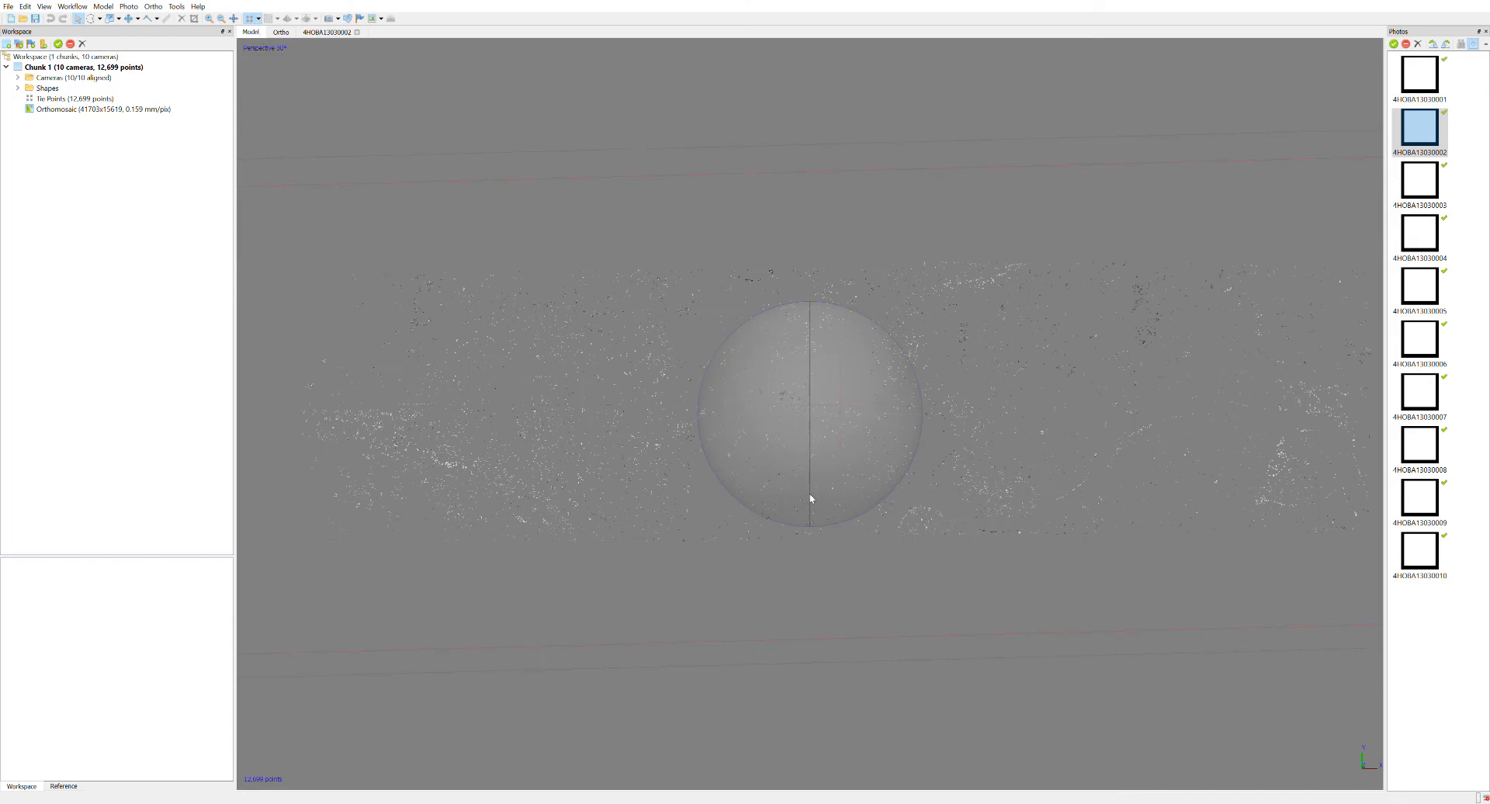
Examine the tie point cloud from above and edge-on to judge its flatness.
{"action": "left_click_drag", "start_coordinate": [803, 488], "coordinate": [826, 395]}
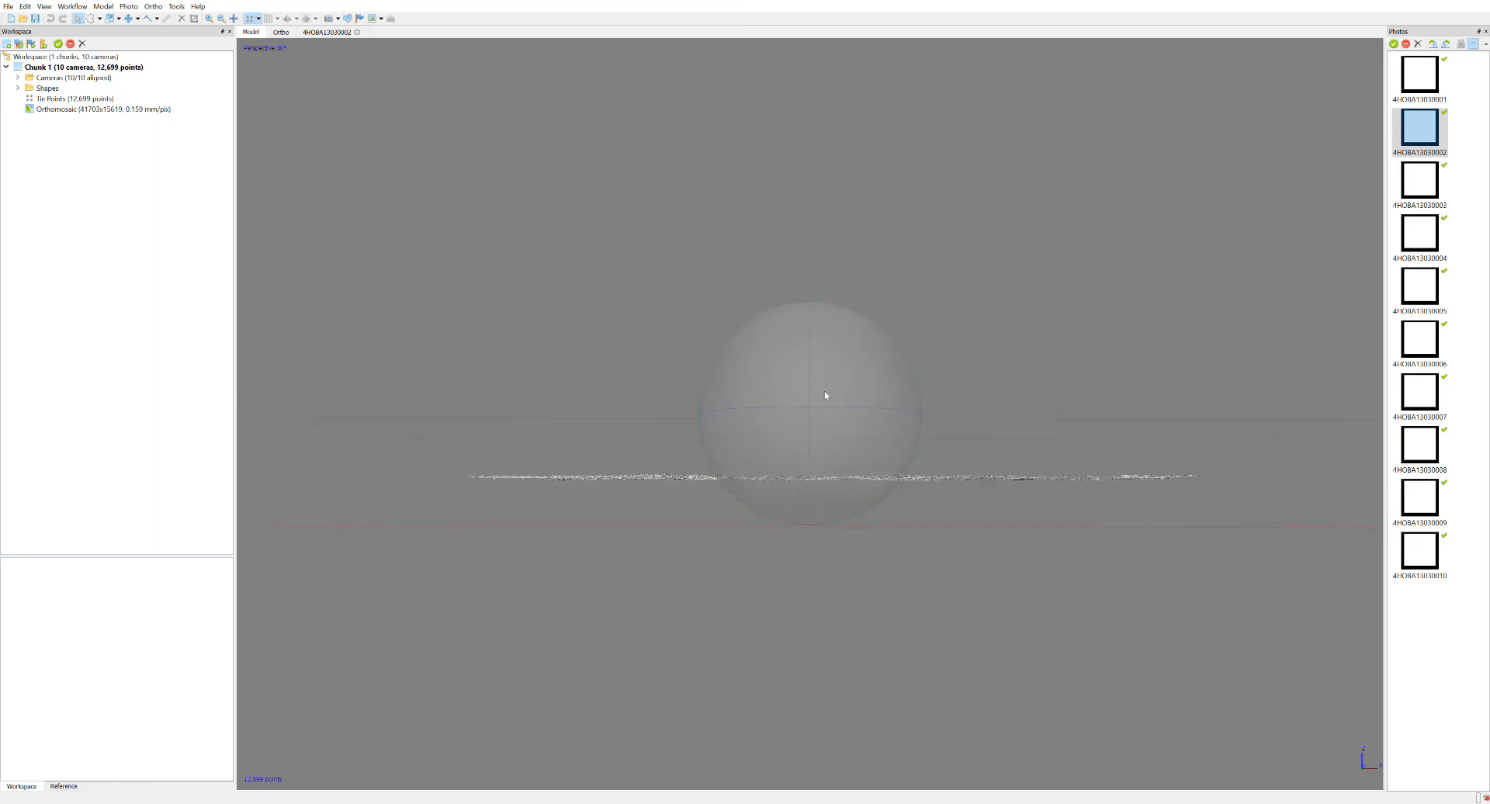
{"action": "left_click_drag", "start_coordinate": [819, 382], "coordinate": [823, 473]}
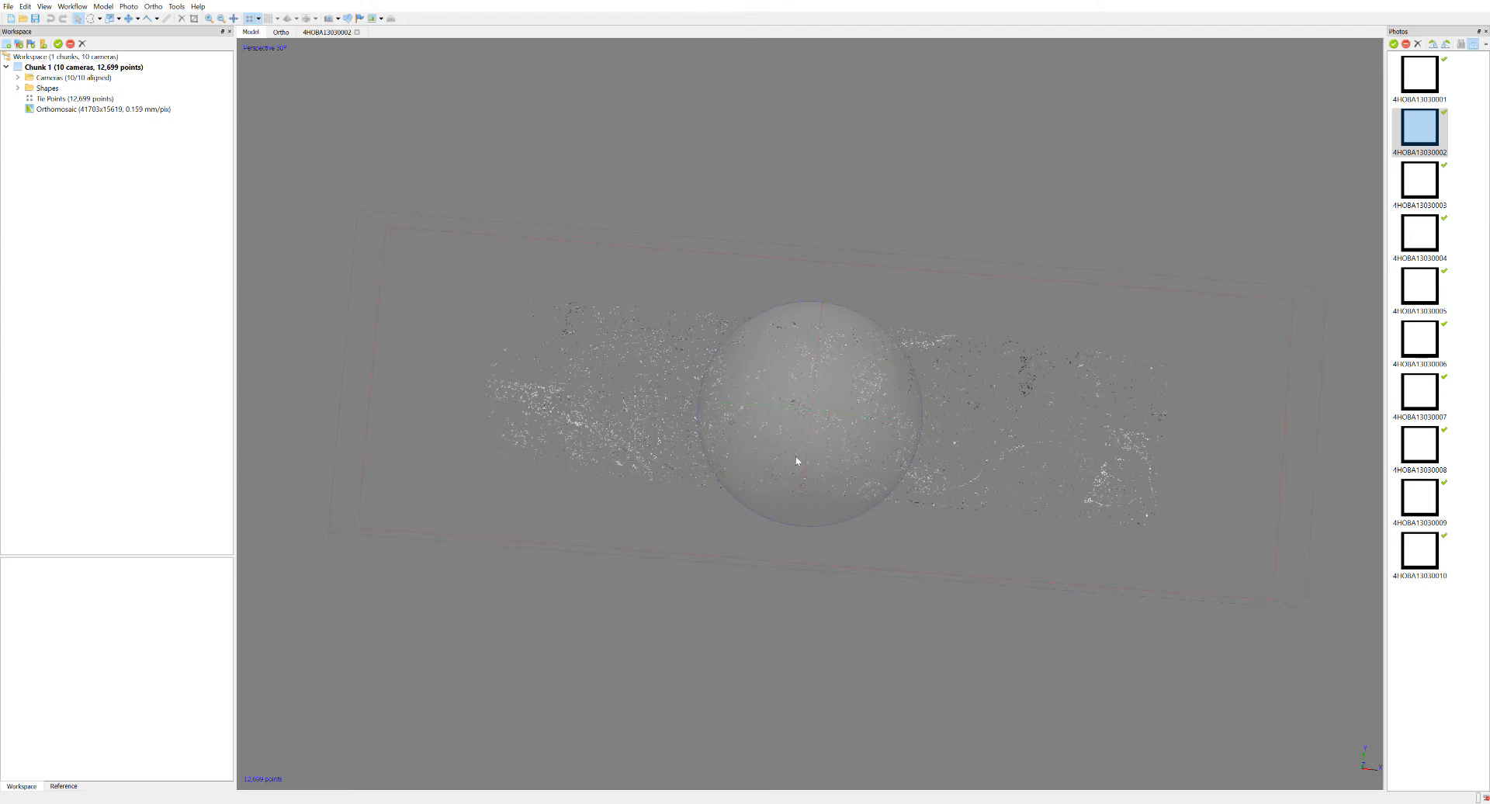
{"action": "left_click_drag", "start_coordinate": [858, 497], "coordinate": [822, 396]}
{"action": "left_click_drag", "start_coordinate": [818, 396], "coordinate": [550, 535]}
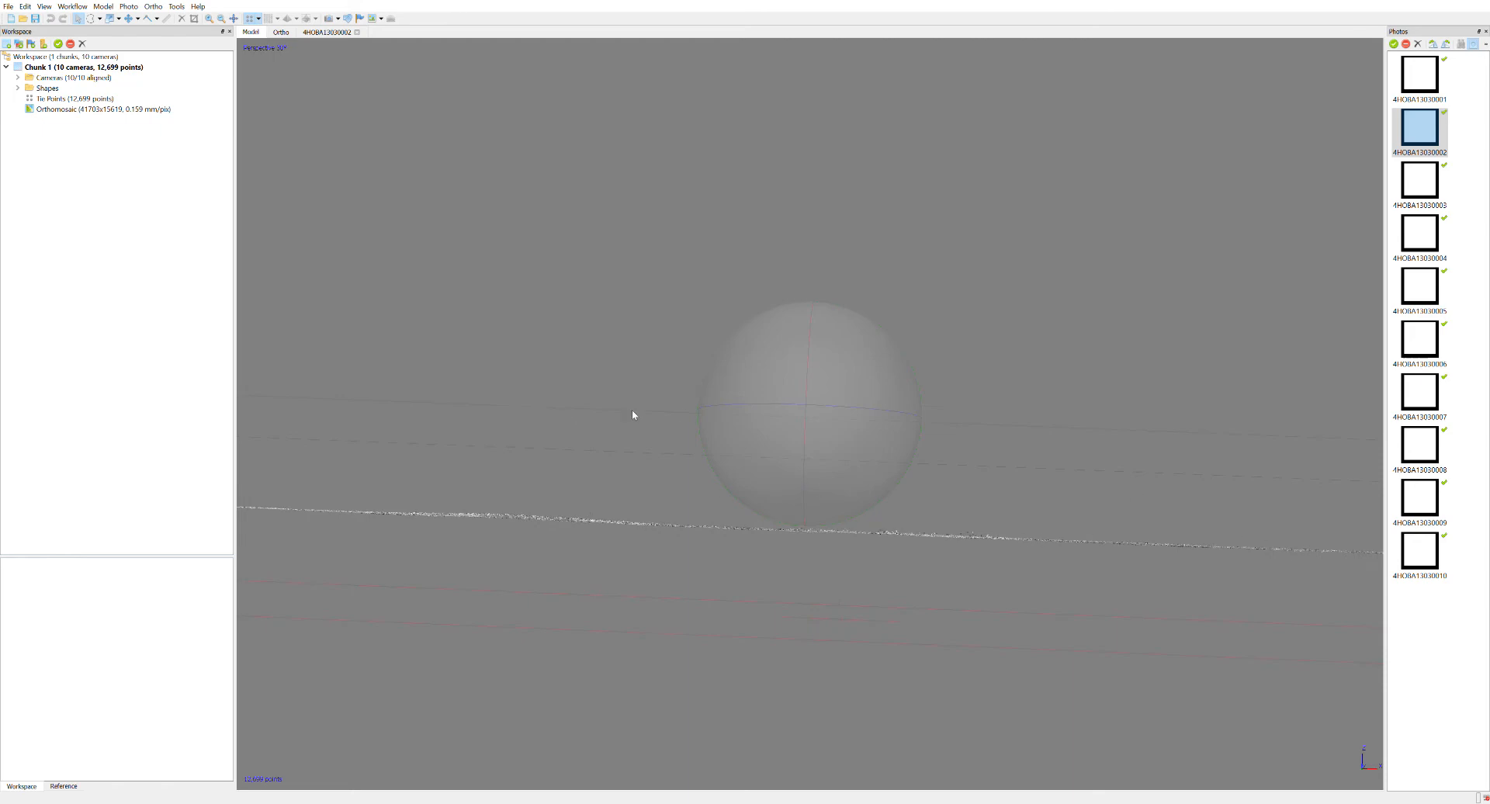
Show the camera positions in the model view and inspect the photo strip above the tie points from the side and from above.
{"action": "left_click_drag", "start_coordinate": [834, 382], "coordinate": [821, 499]}
{"action": "scroll", "coordinate": [857, 449], "scroll_direction": "down", "scroll_amount": 3}
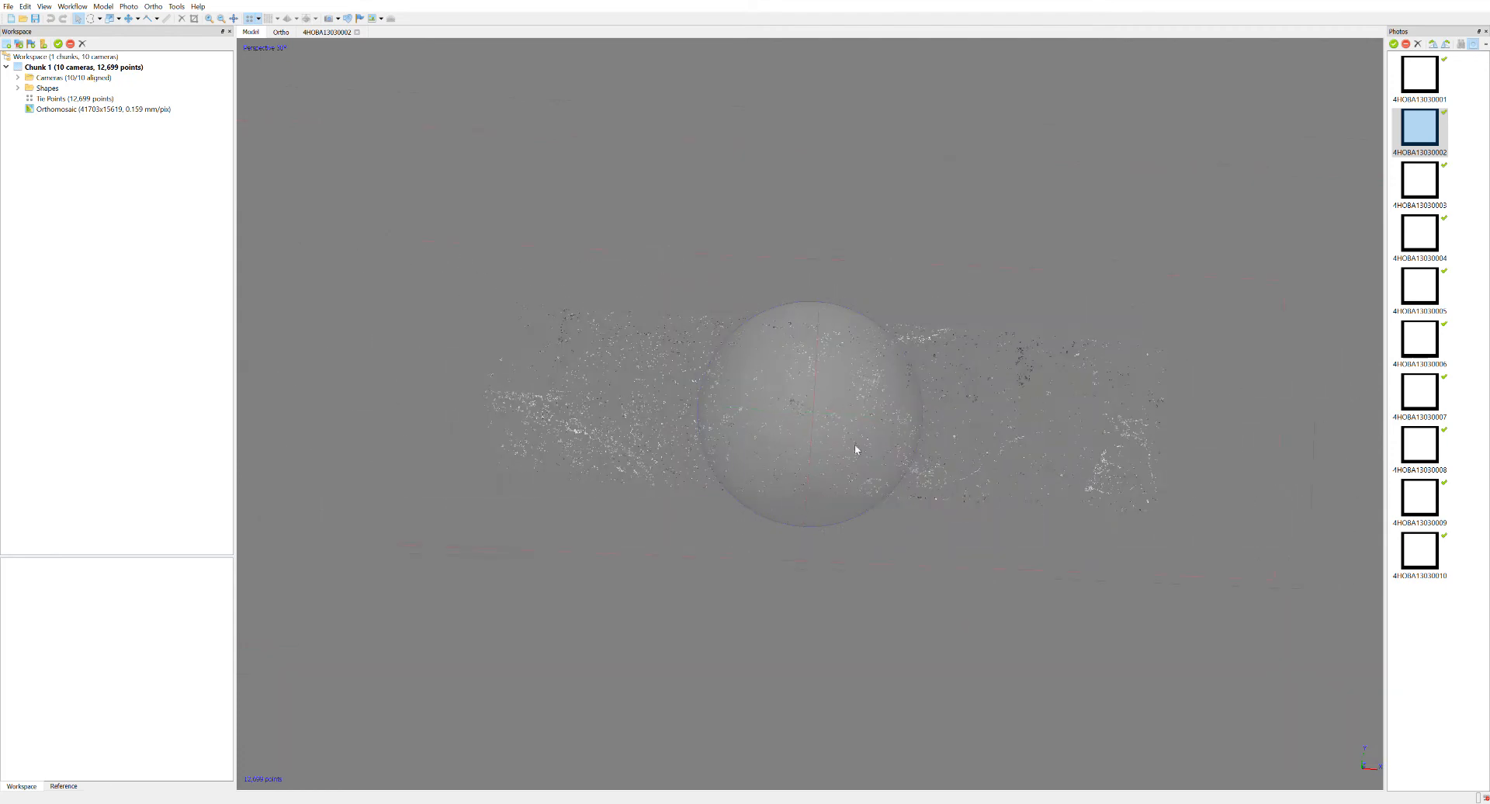
{"action": "scroll", "coordinate": [865, 442], "scroll_direction": "down", "scroll_amount": 5}
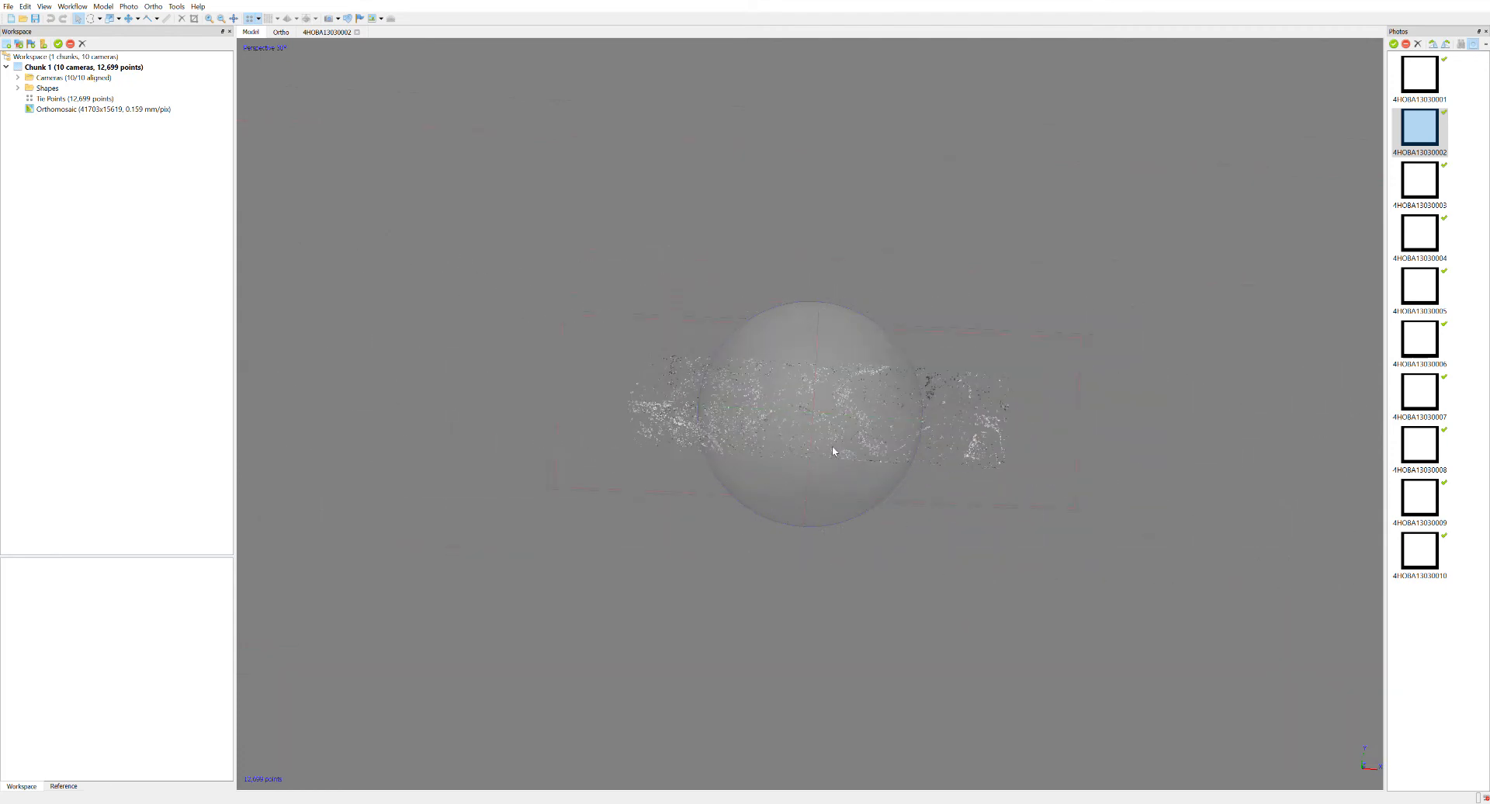
{"action": "scroll", "coordinate": [848, 446], "scroll_direction": "down", "scroll_amount": 2}
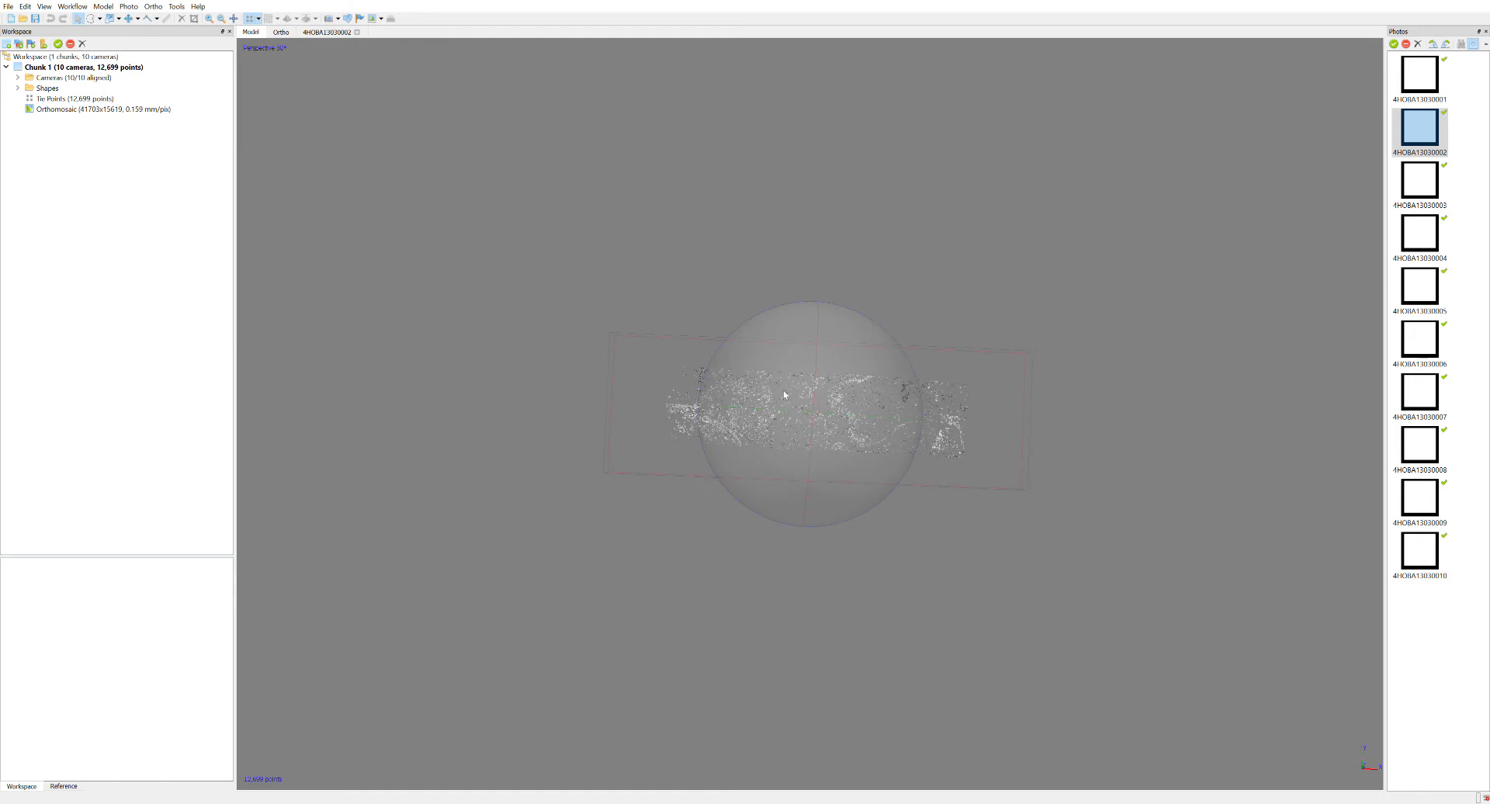
{"action": "left_click_drag", "start_coordinate": [836, 491], "coordinate": [832, 349]}
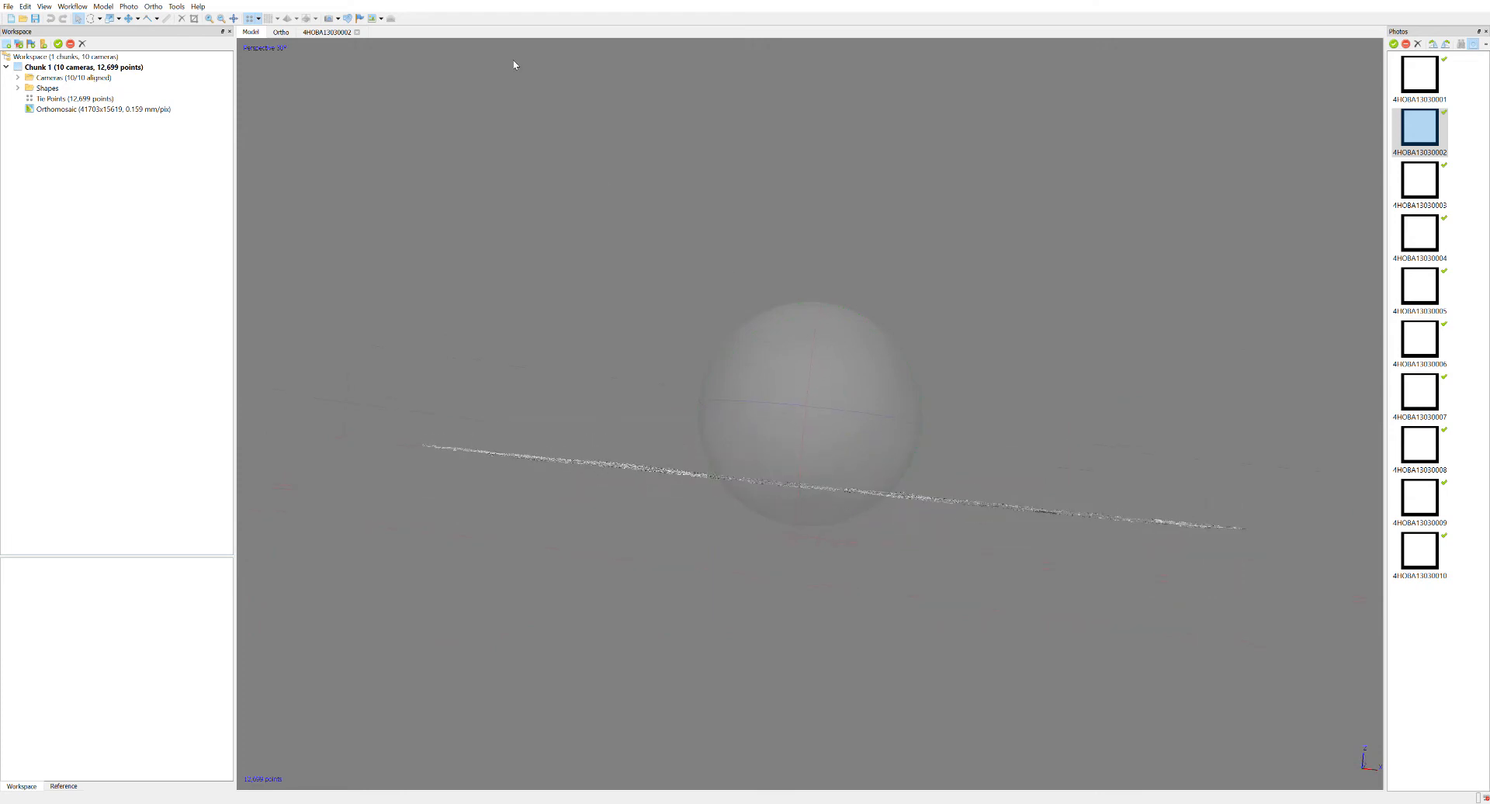
{"action": "left_click", "coordinate": [329, 18]}
{"action": "left_click_drag", "start_coordinate": [800, 454], "coordinate": [809, 481]}
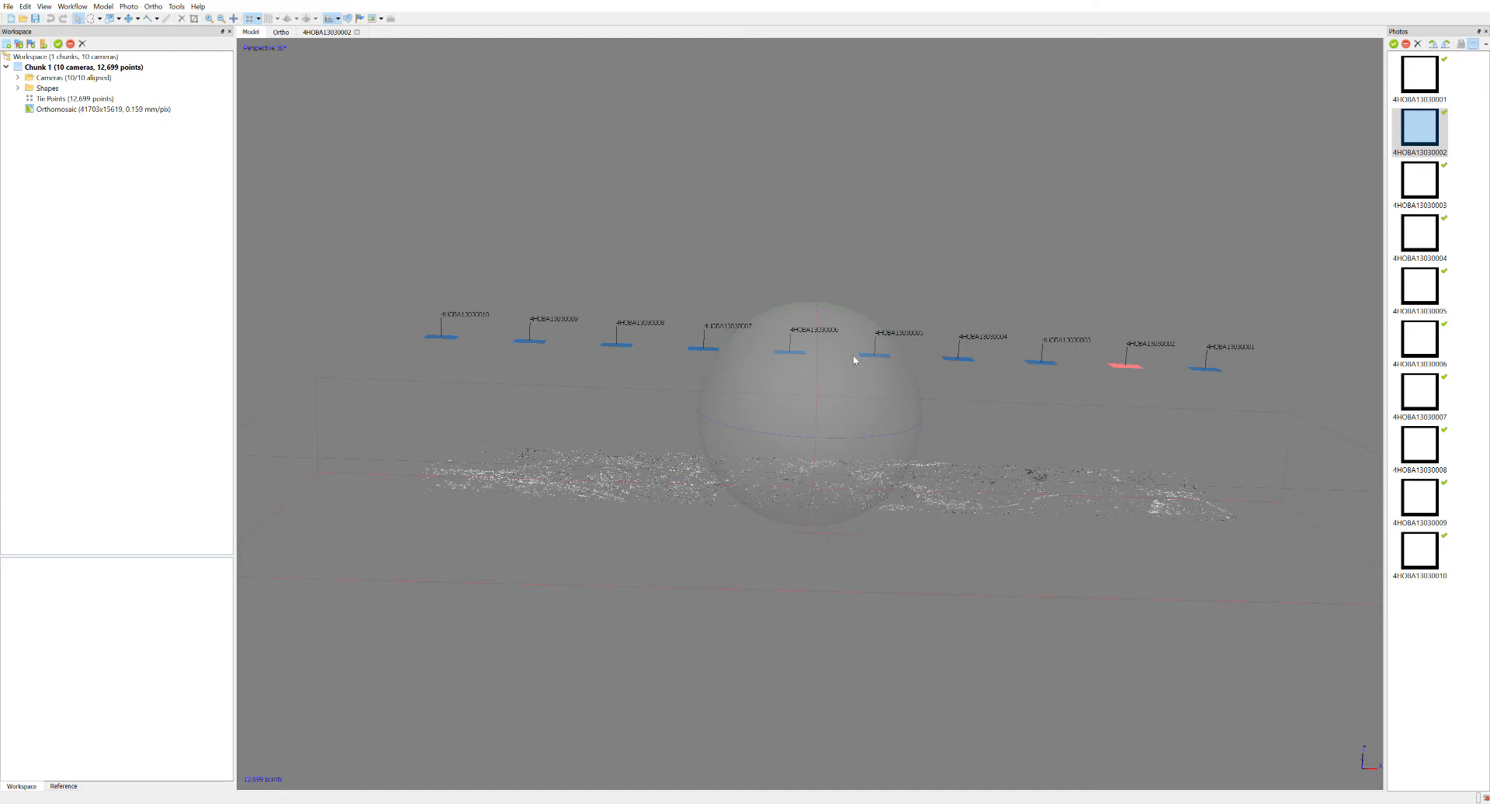
{"action": "left_click_drag", "start_coordinate": [817, 413], "coordinate": [824, 484]}
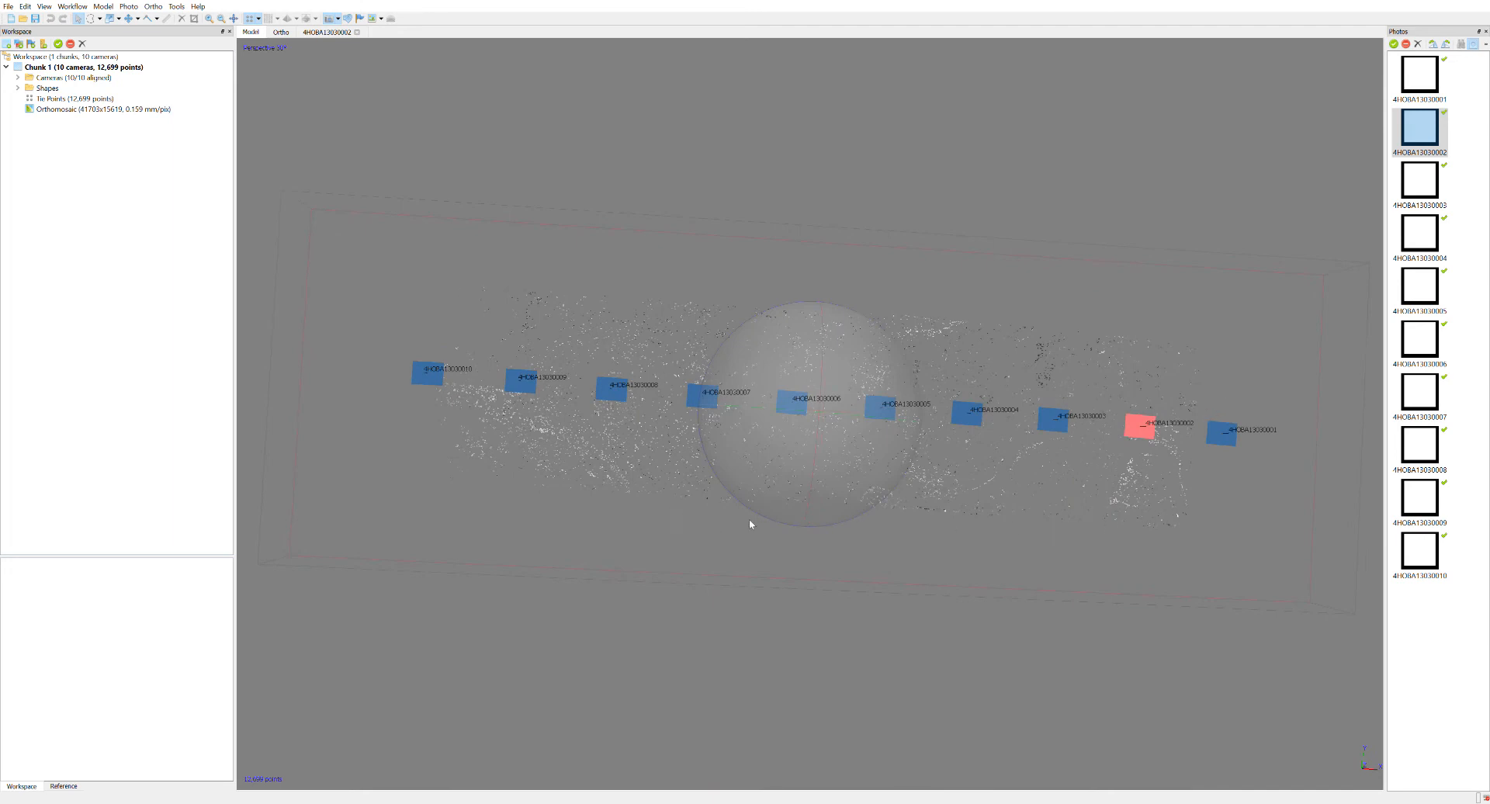
{"action": "left_click_drag", "start_coordinate": [802, 455], "coordinate": [794, 458]}
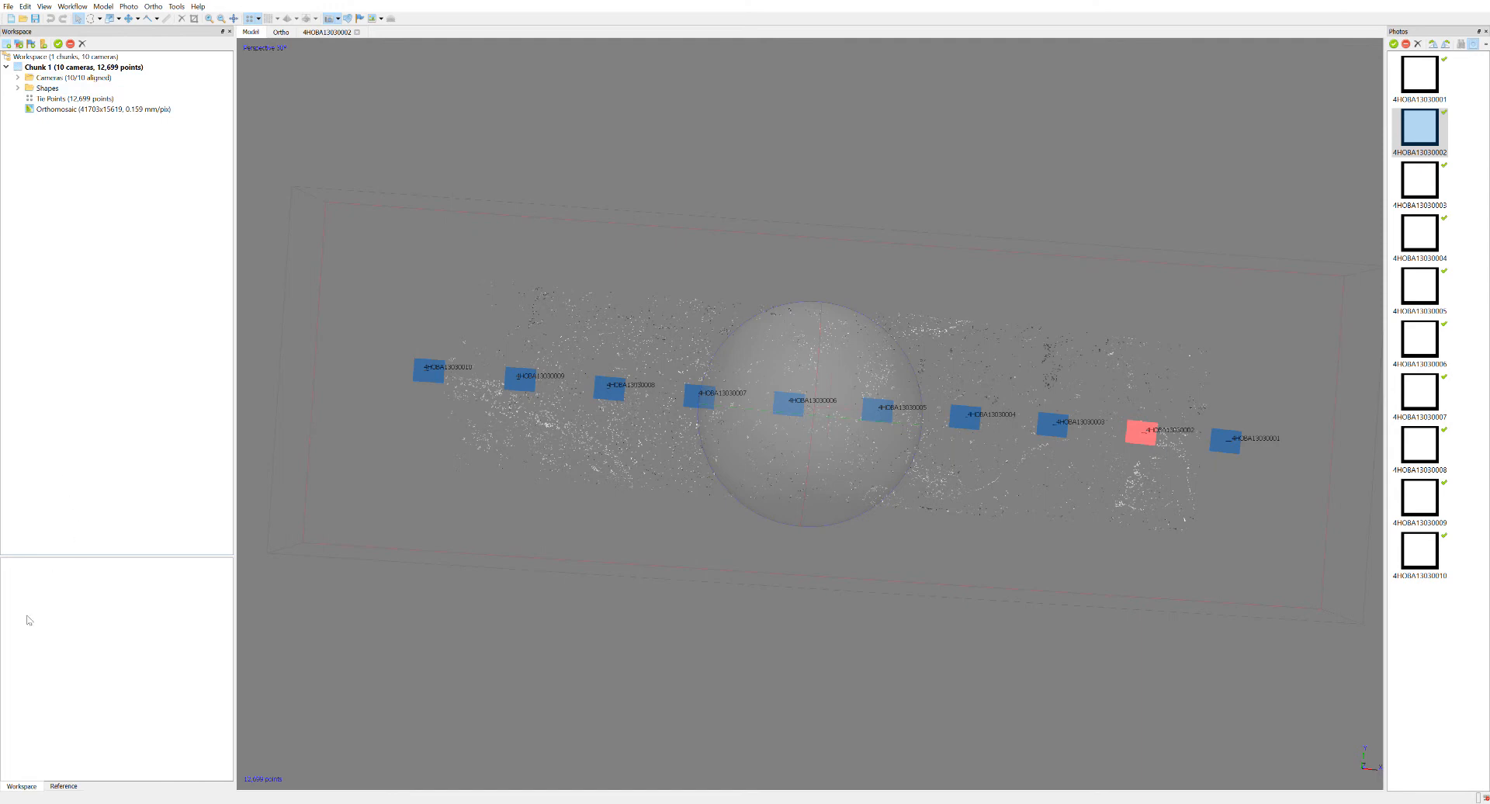
Open the reference data to check the camera coordinates and compare them with the photo strip in the model.
{"action": "left_click", "coordinate": [70, 787]}
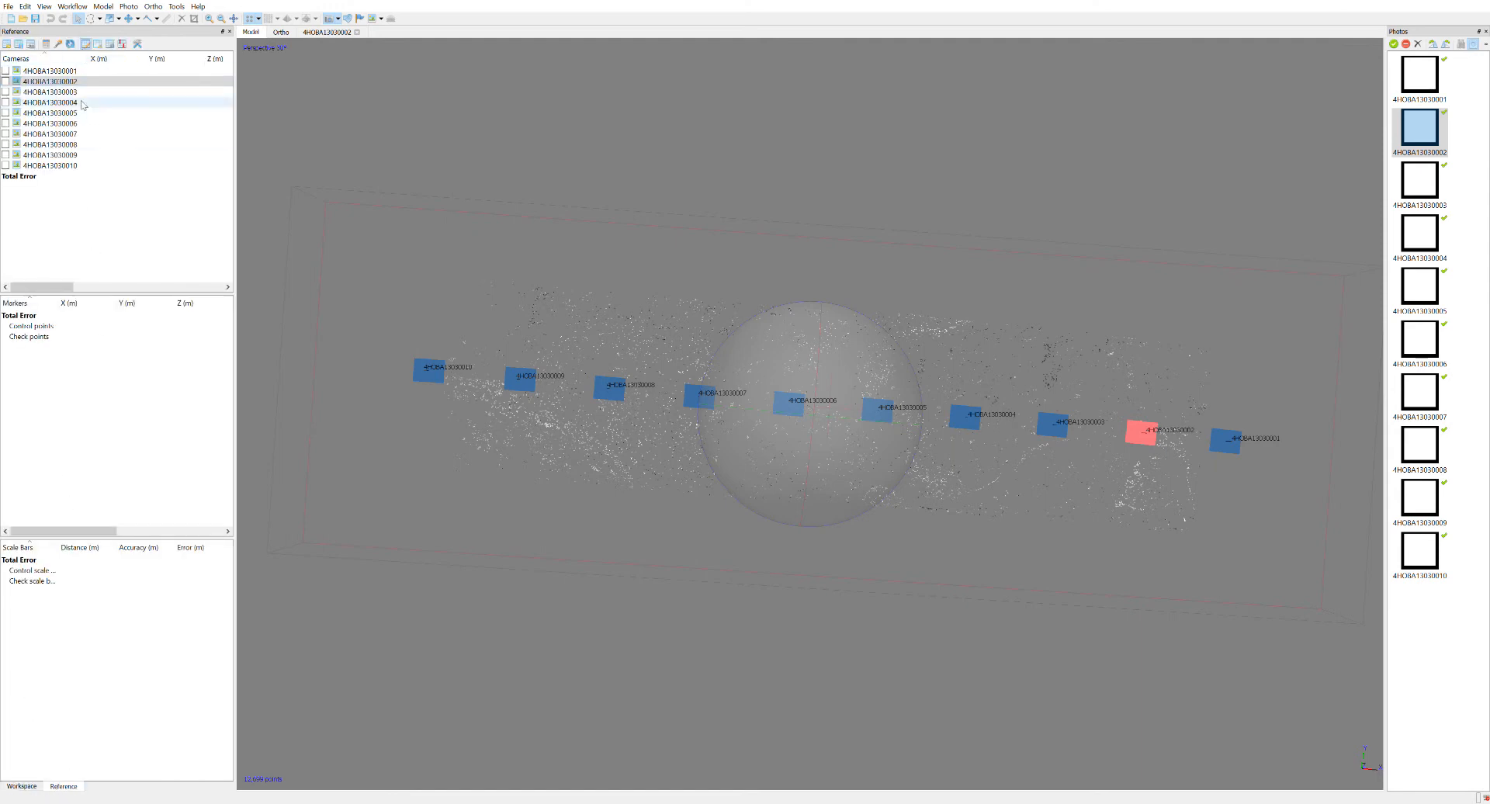
{"action": "left_click_drag", "start_coordinate": [56, 287], "coordinate": [57, 291]}
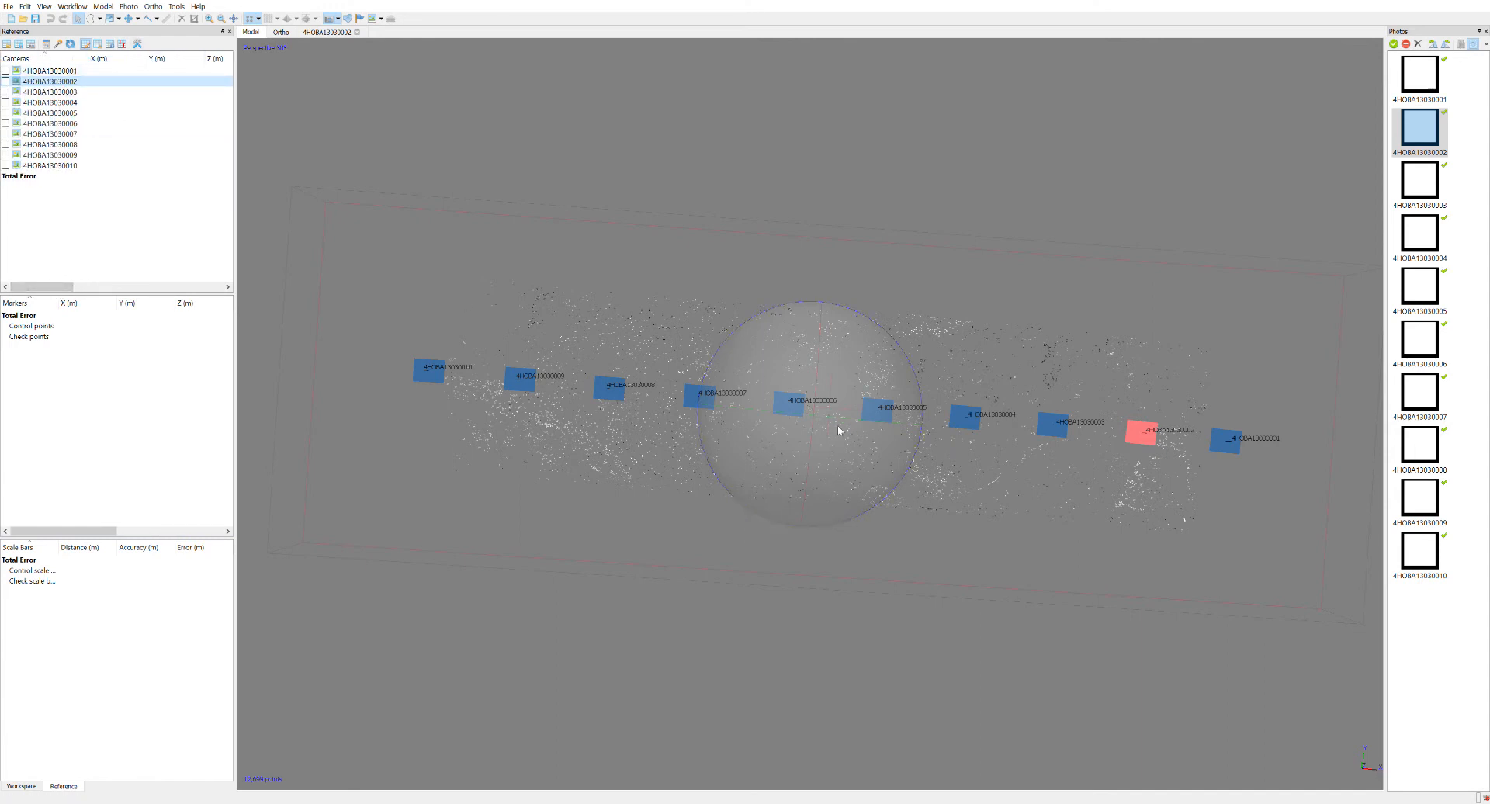
{"action": "mouse_move", "coordinate": [804, 491]}
{"action": "left_mouse_down"}
{"action": "mouse_move", "coordinate": [838, 359]}
{"action": "mouse_move", "coordinate": [798, 426]}
{"action": "mouse_move", "coordinate": [789, 486]}
{"action": "left_mouse_up"}
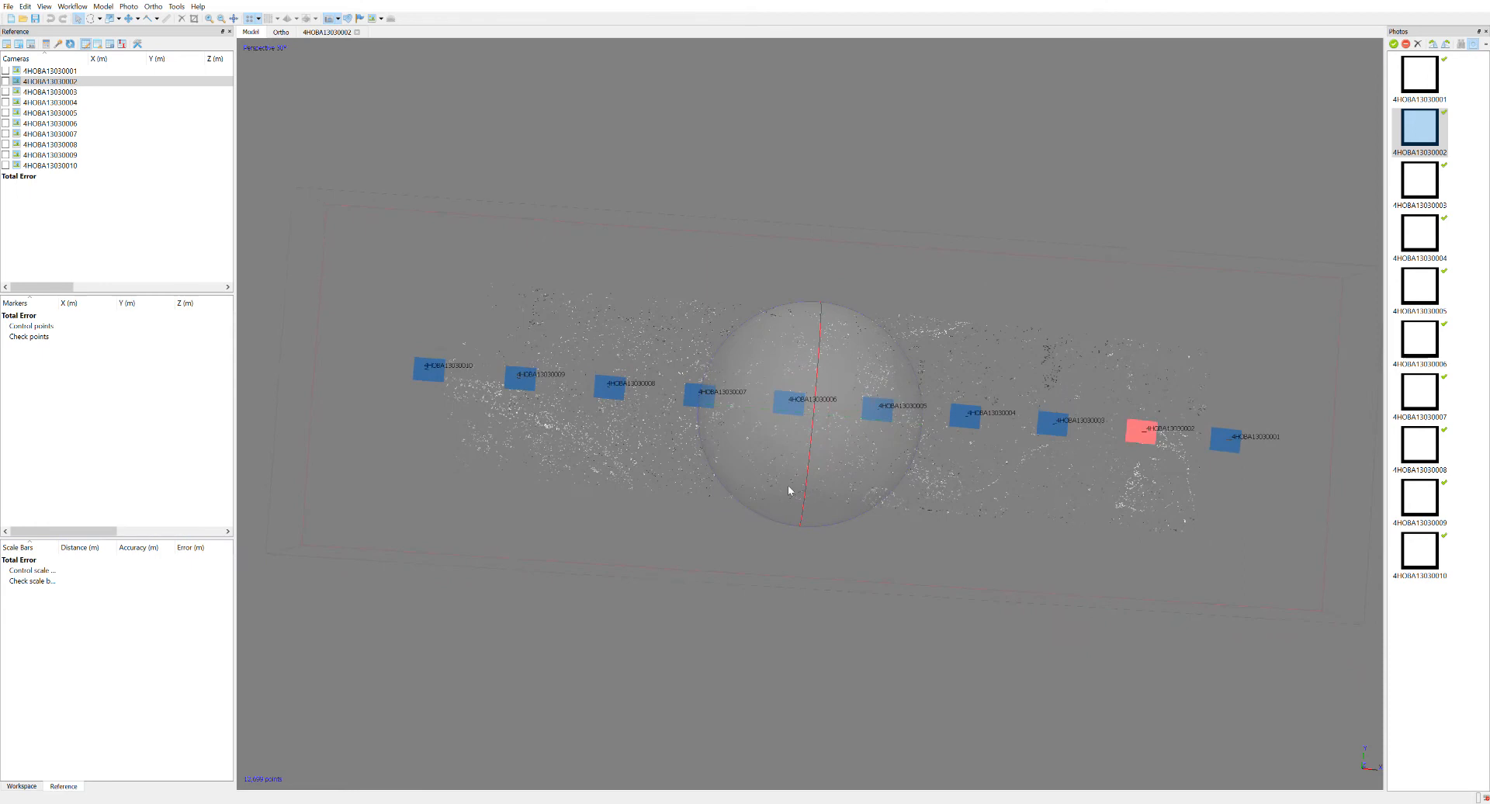
{"action": "mouse_move", "coordinate": [791, 365]}
{"action": "left_mouse_down"}
{"action": "mouse_move", "coordinate": [776, 366]}
{"action": "mouse_move", "coordinate": [812, 508]}
{"action": "mouse_move", "coordinate": [794, 505]}
{"action": "mouse_move", "coordinate": [810, 492]}
{"action": "mouse_move", "coordinate": [802, 332]}
{"action": "mouse_move", "coordinate": [801, 439]}
{"action": "mouse_move", "coordinate": [844, 497]}
{"action": "mouse_move", "coordinate": [799, 388]}
{"action": "mouse_move", "coordinate": [814, 397]}
{"action": "mouse_move", "coordinate": [810, 361]}
{"action": "mouse_move", "coordinate": [836, 381]}
{"action": "mouse_move", "coordinate": [797, 346]}
{"action": "left_mouse_up"}
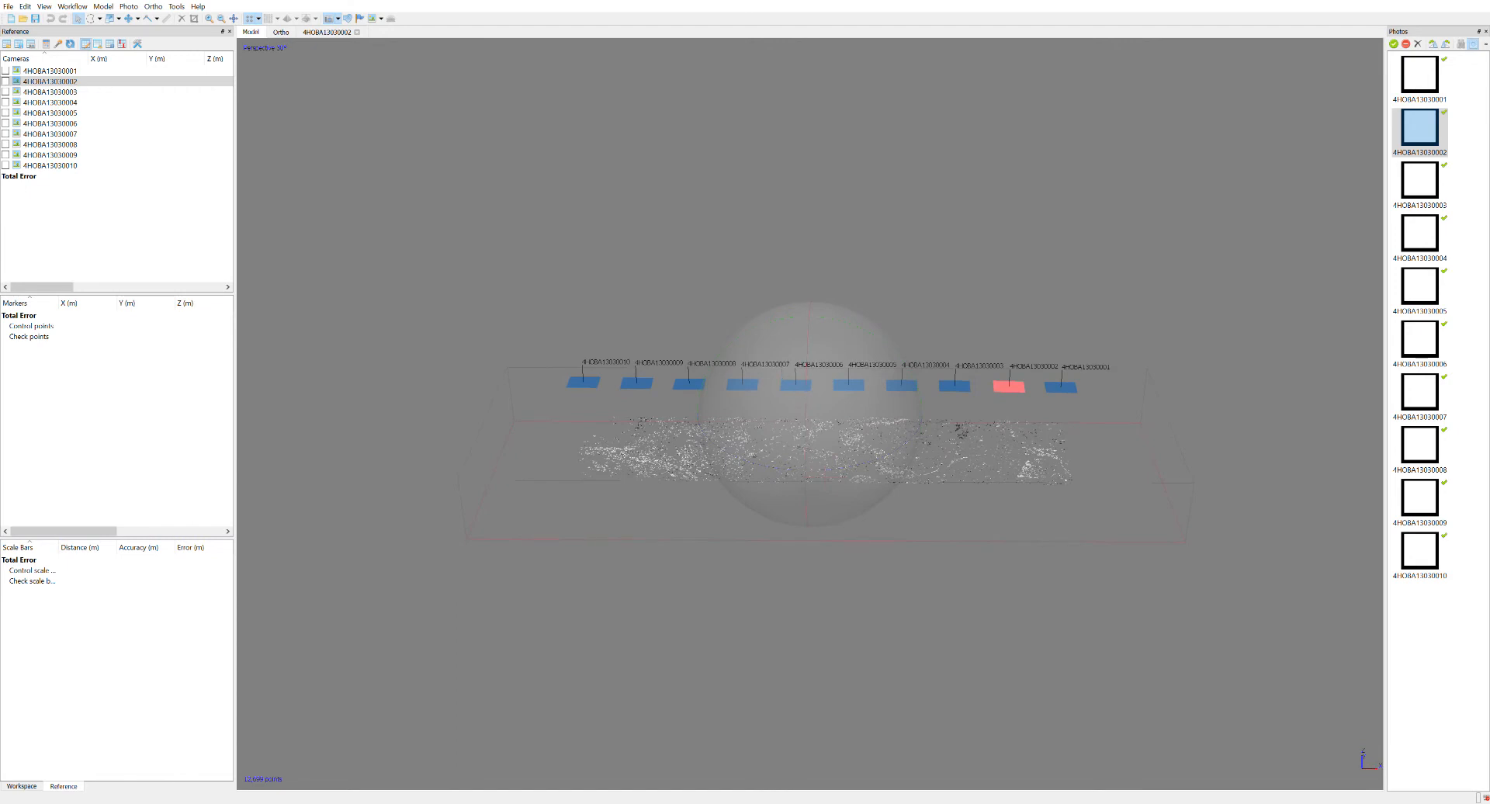
Save the project and build the dense point cloud from the aligned photos.
{"action": "left_click", "coordinate": [35, 23]}
{"action": "left_click", "coordinate": [60, 45]}
{"action": "left_click", "coordinate": [72, 7]}
{"action": "left_click", "coordinate": [72, 6]}
{"action": "left_click", "coordinate": [34, 20]}
{"action": "left_click", "coordinate": [72, 6]}
{"action": "left_click", "coordinate": [111, 62]}
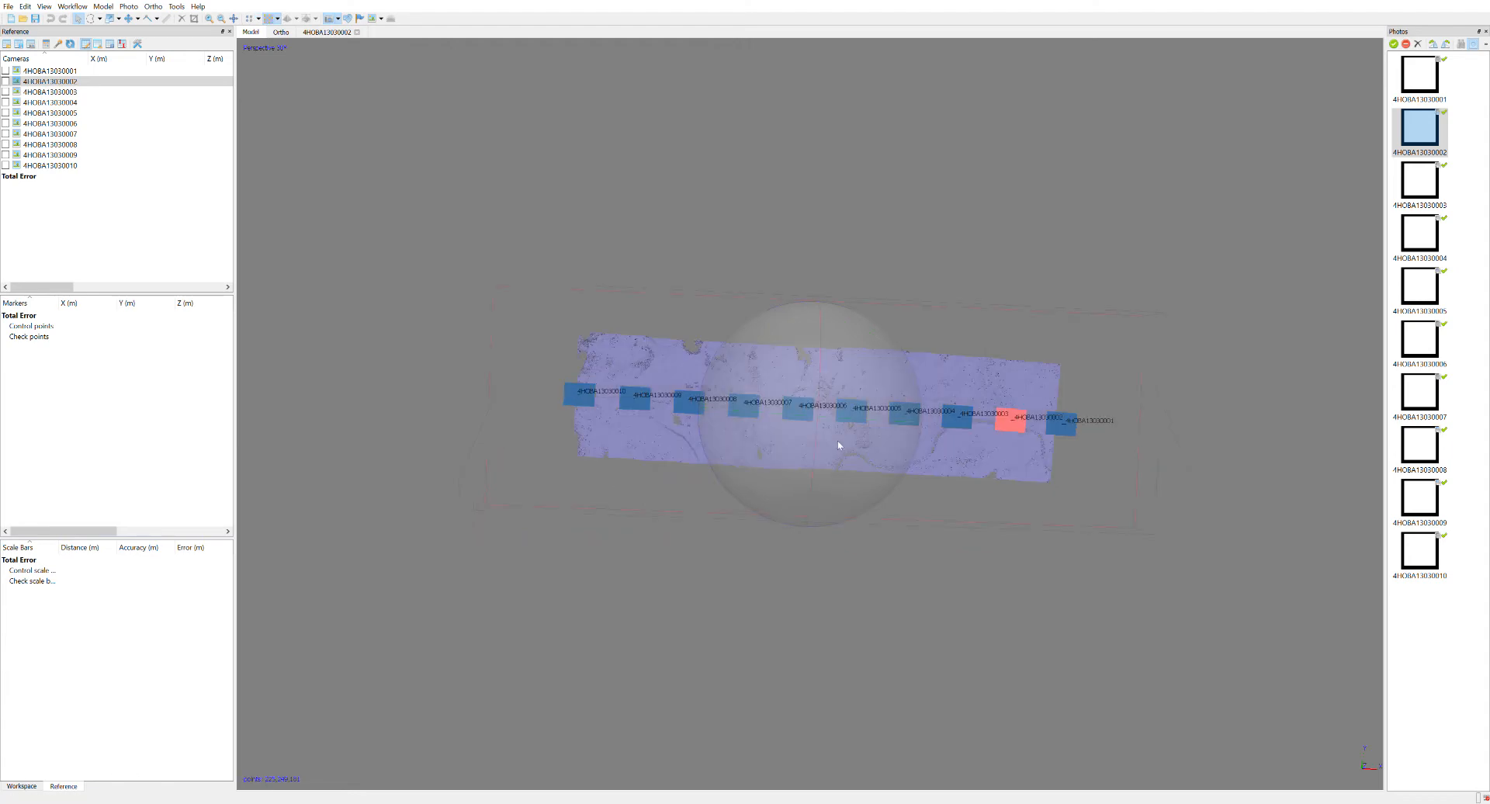
Examine the dense point cloud edge-on and close up to judge its flatness and surface detail.
{"action": "scroll", "coordinate": [838, 445], "scroll_direction": "up", "scroll_amount": 6}
{"action": "left_click_drag", "start_coordinate": [812, 415], "coordinate": [815, 363]}
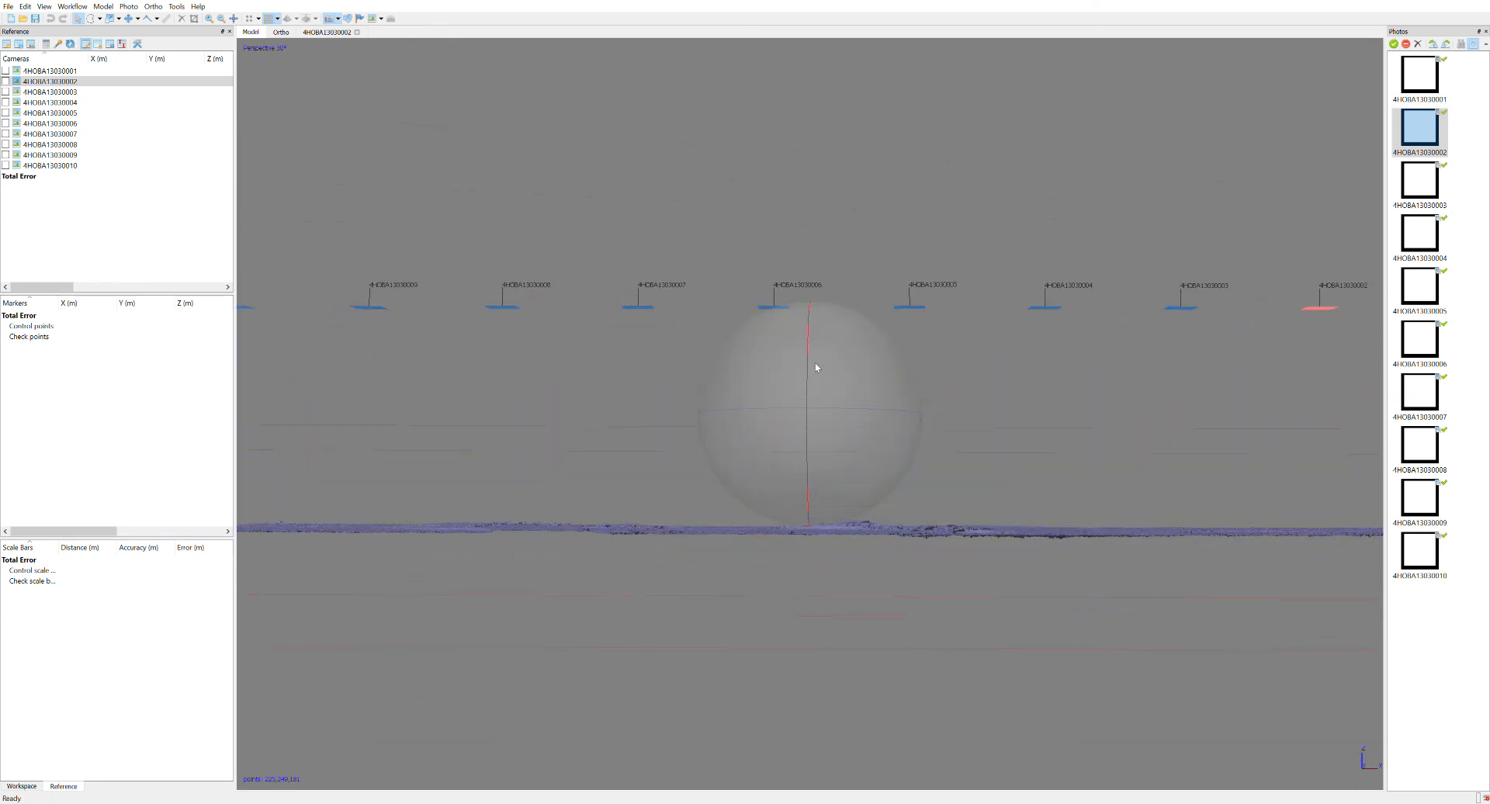
{"action": "mouse_move", "coordinate": [799, 556]}
{"action": "left_mouse_down"}
{"action": "mouse_move", "coordinate": [820, 410]}
{"action": "mouse_move", "coordinate": [778, 502]}
{"action": "mouse_move", "coordinate": [792, 559]}
{"action": "left_mouse_up"}
{"action": "scroll", "coordinate": [828, 450], "scroll_direction": "up", "scroll_amount": 6}
{"action": "left_click_drag", "start_coordinate": [828, 452], "coordinate": [827, 496]}
{"action": "left_click_drag", "start_coordinate": [839, 422], "coordinate": [944, 447]}
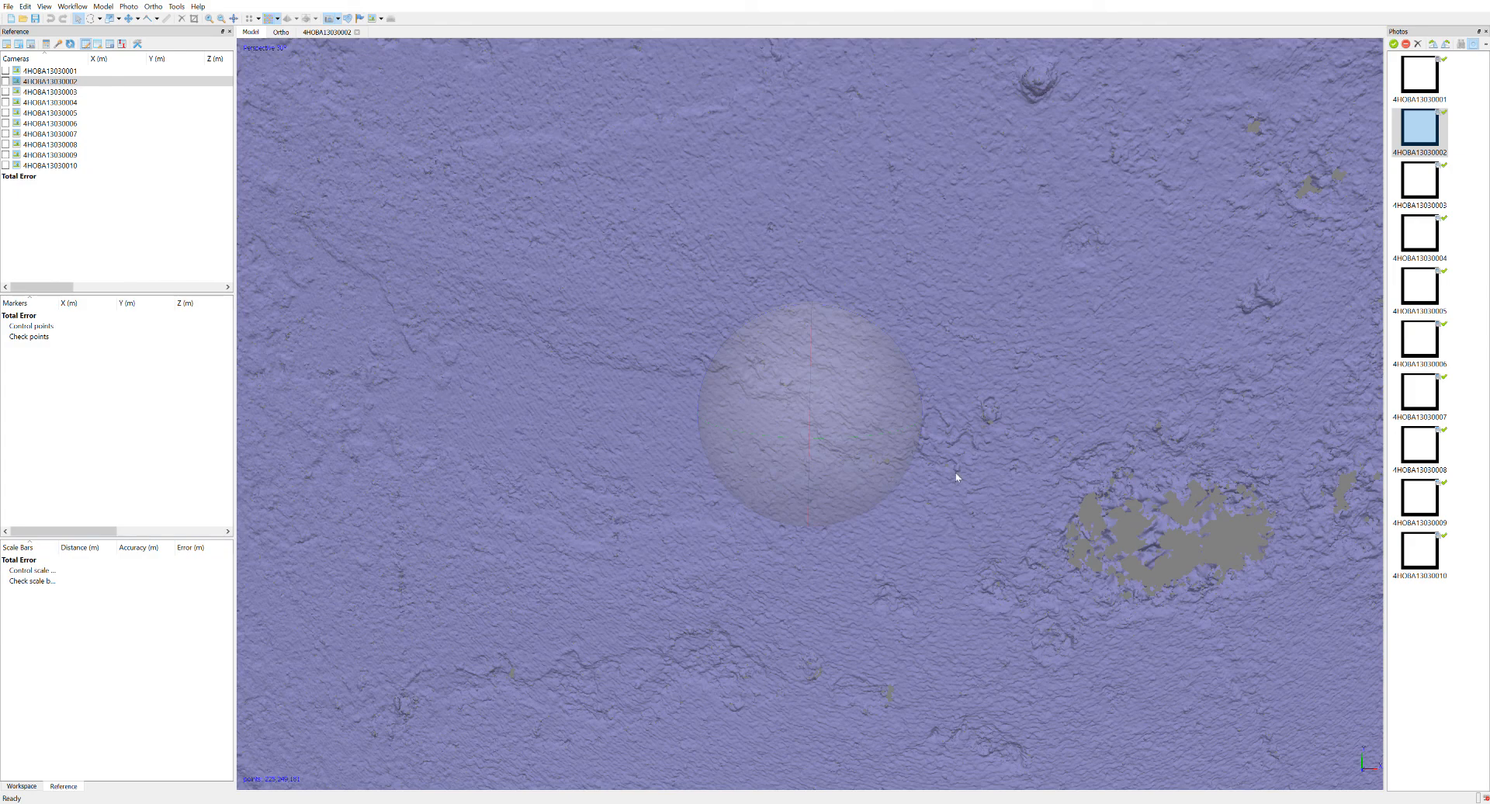
Examine the dense point cloud from above, from the village and river area out to the full photo strip.
{"action": "scroll", "coordinate": [865, 459], "scroll_direction": "down", "scroll_amount": 10}
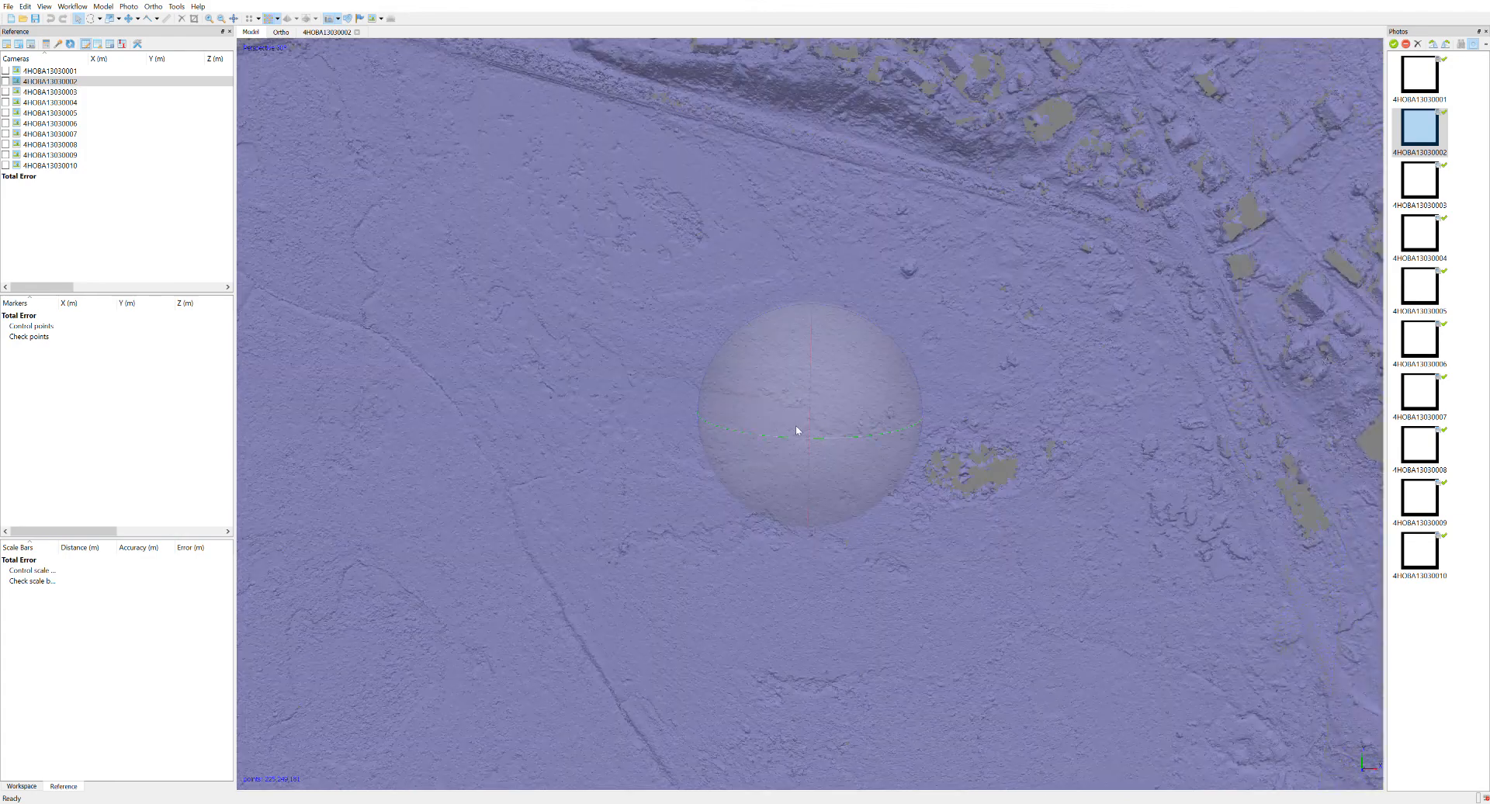
{"action": "scroll", "coordinate": [641, 554], "scroll_direction": "down", "scroll_amount": 3}
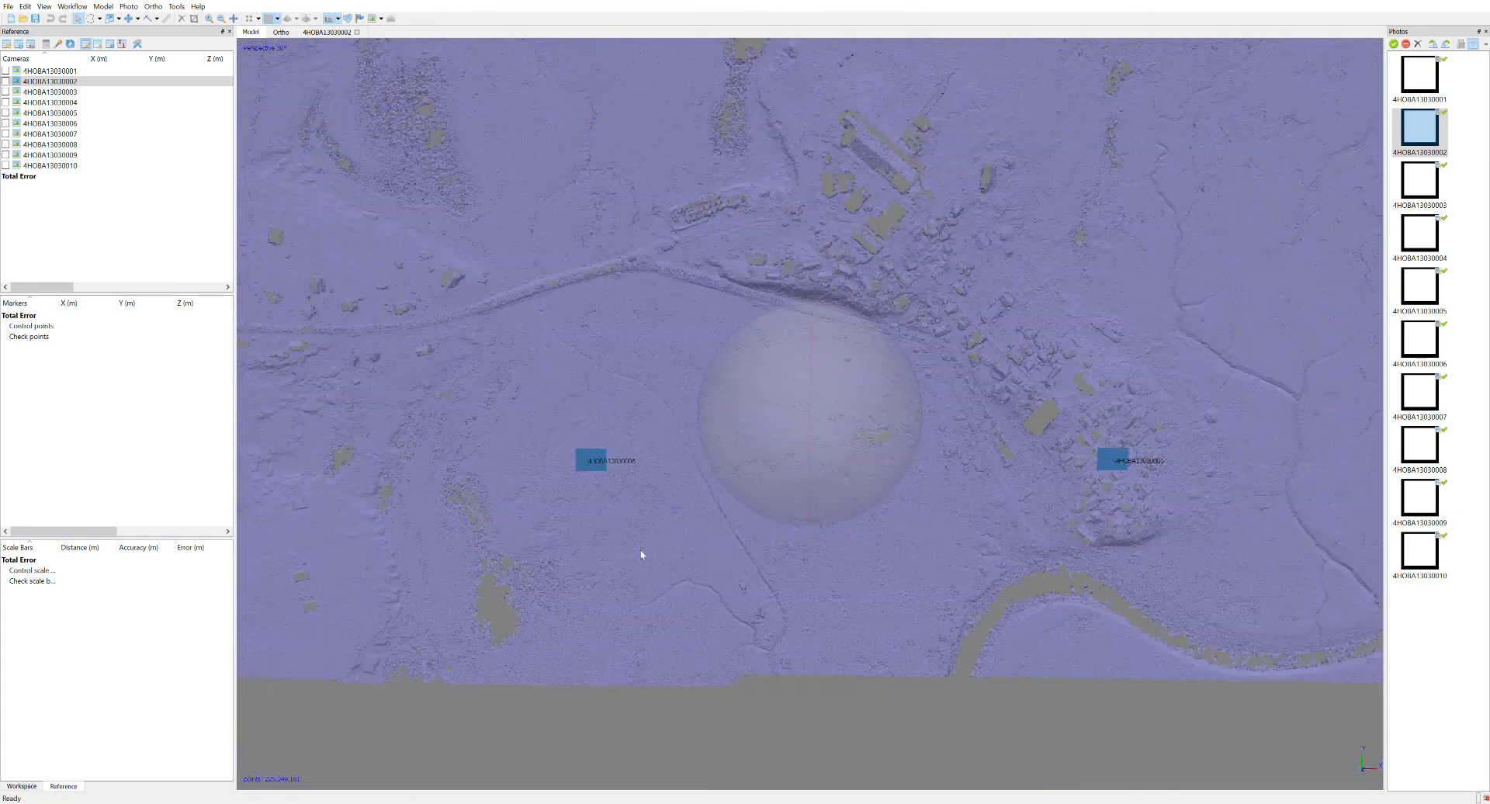
{"action": "scroll", "coordinate": [852, 473], "scroll_direction": "down", "scroll_amount": 4}
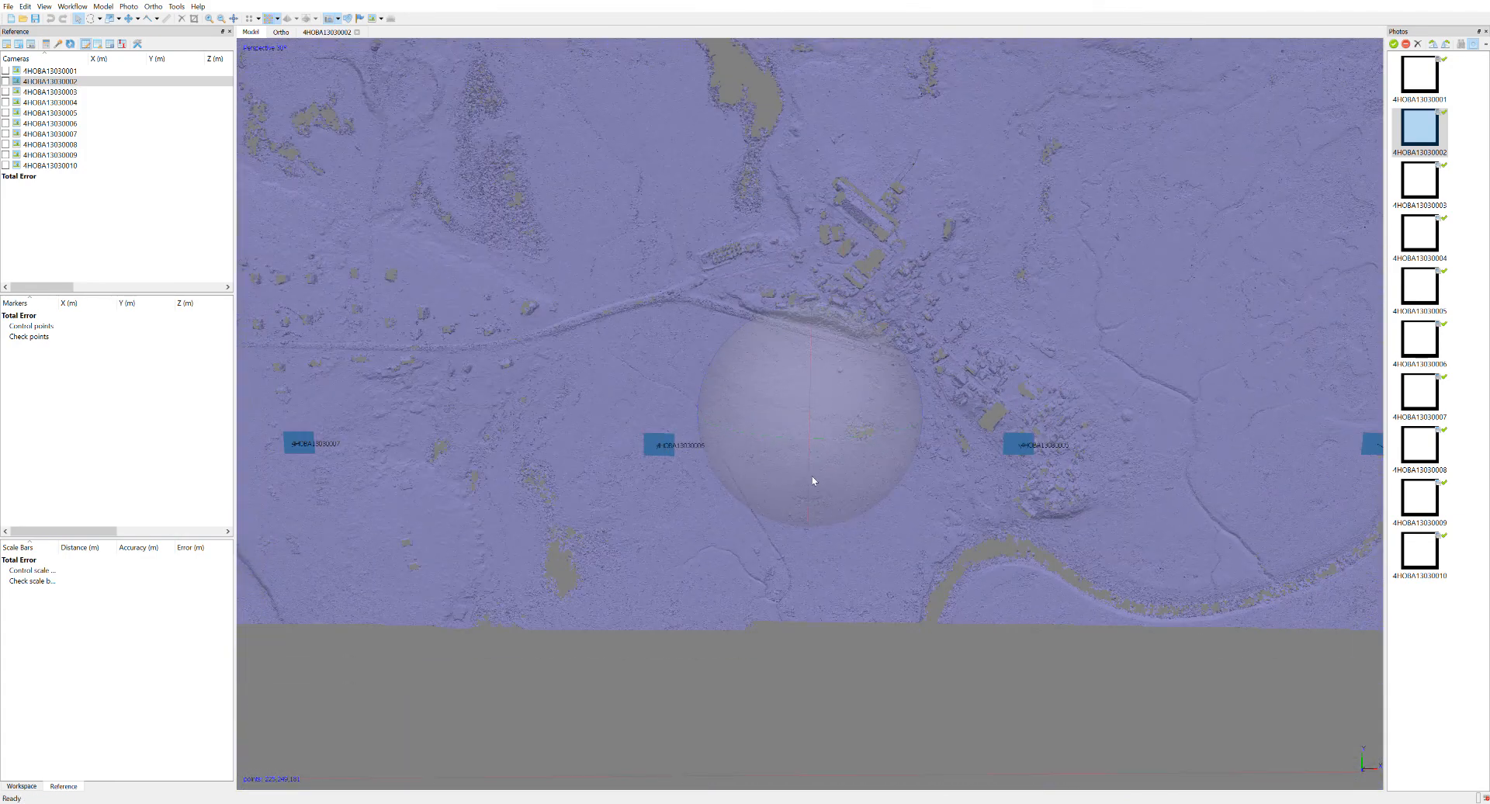
{"action": "left_click_drag", "start_coordinate": [822, 469], "coordinate": [823, 463]}
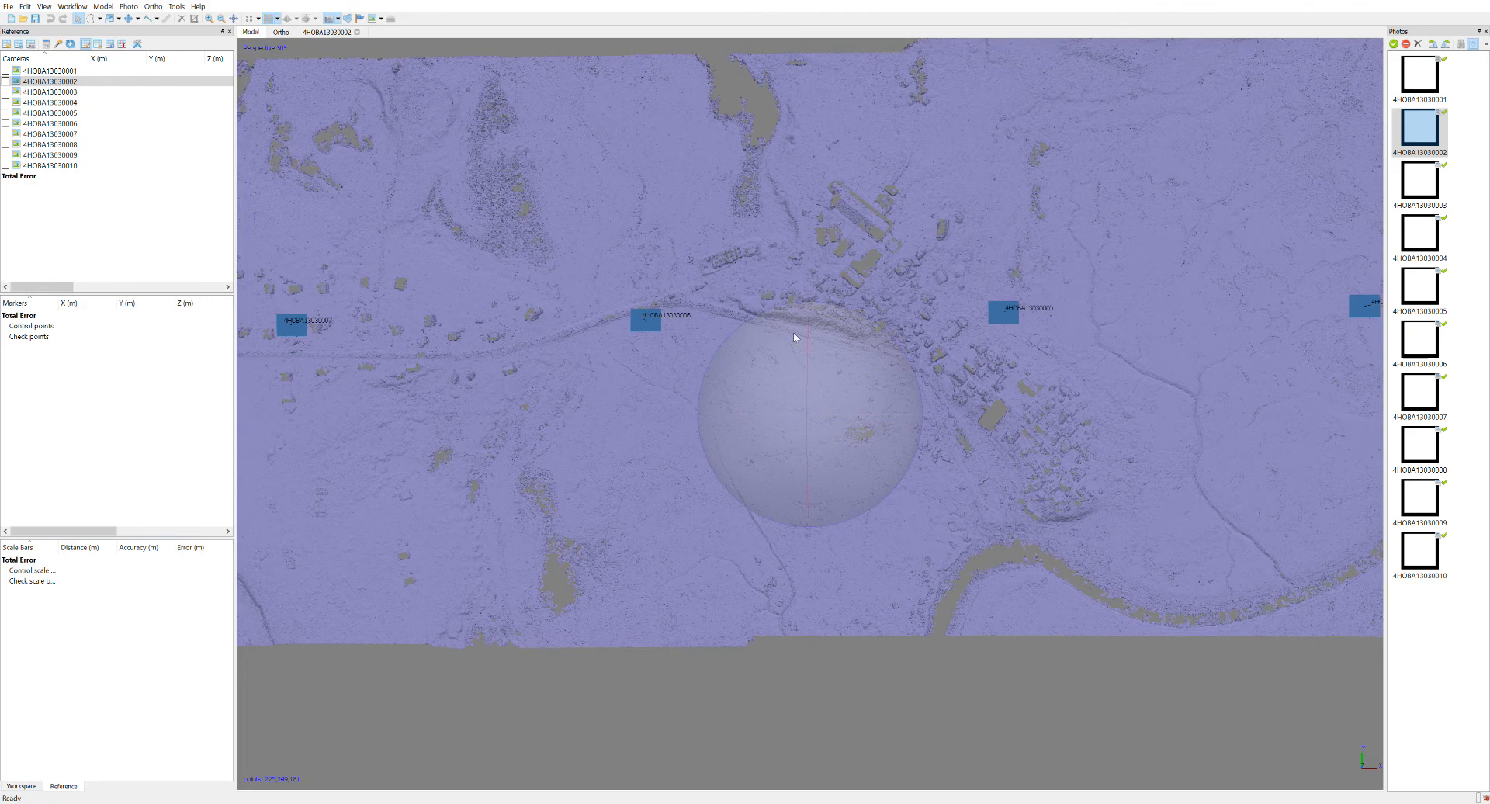
{"action": "left_click_drag", "start_coordinate": [1056, 349], "coordinate": [969, 322]}
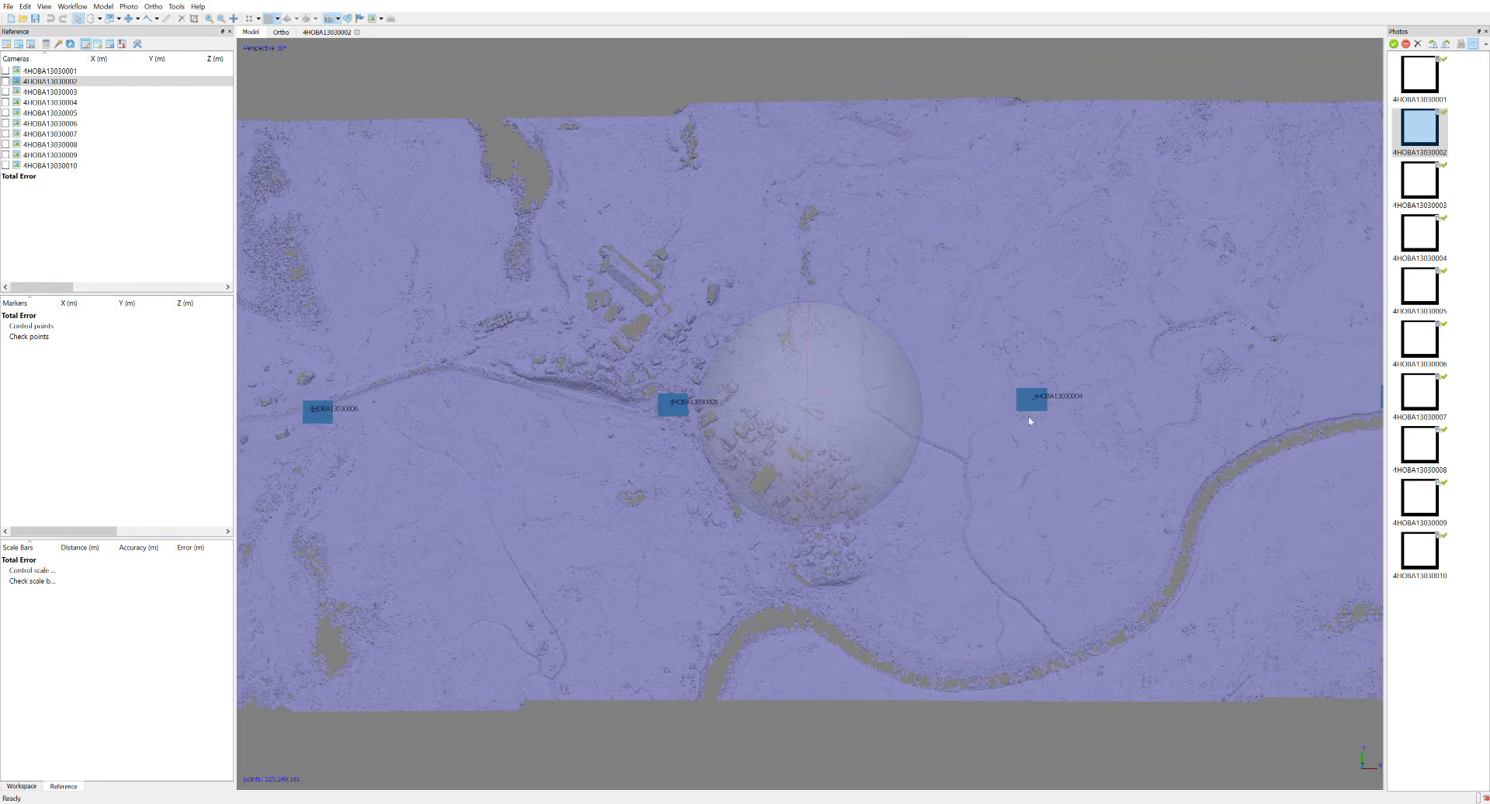
{"action": "scroll", "coordinate": [1030, 421], "scroll_direction": "down", "scroll_amount": 5}
{"action": "scroll", "coordinate": [1014, 318], "scroll_direction": "down", "scroll_amount": 3}
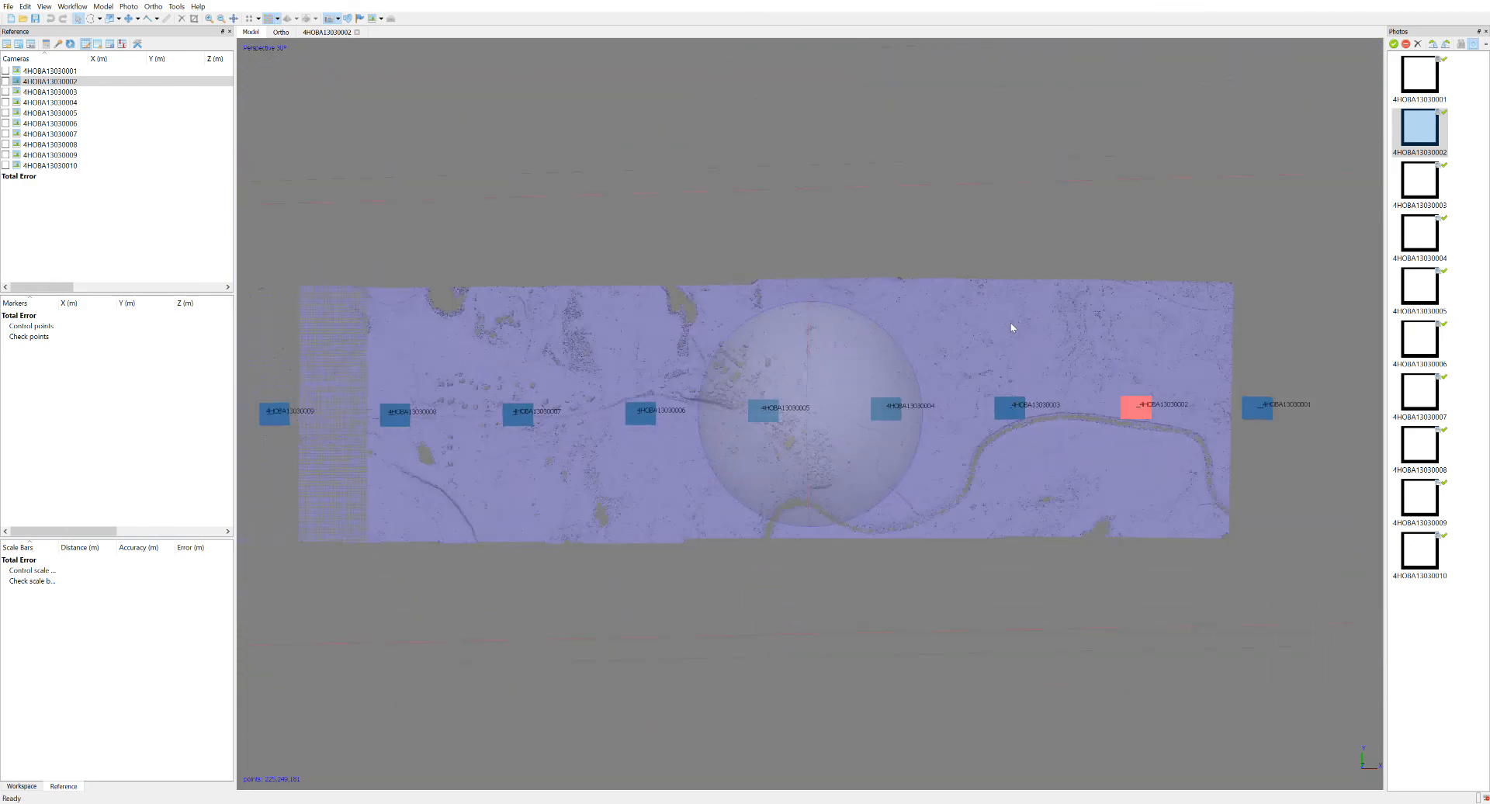
{"action": "scroll", "coordinate": [891, 362], "scroll_direction": "down", "scroll_amount": 4}
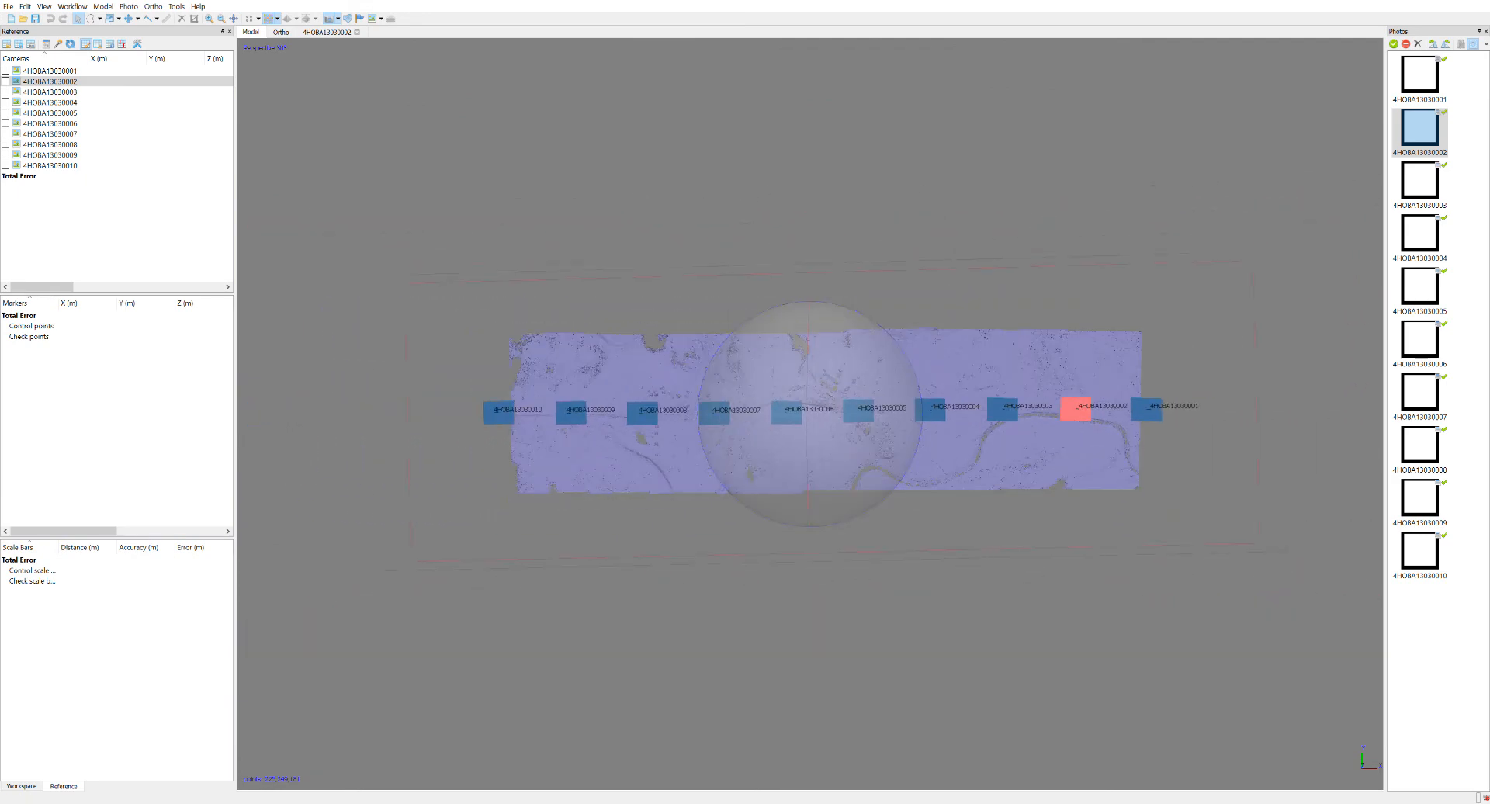
Resize the region's footprint to fit the cloud's long edges and cut off its eastern end near photo 4HOBA13030004.
{"action": "left_click", "coordinate": [116, 19]}
{"action": "left_click", "coordinate": [157, 47]}
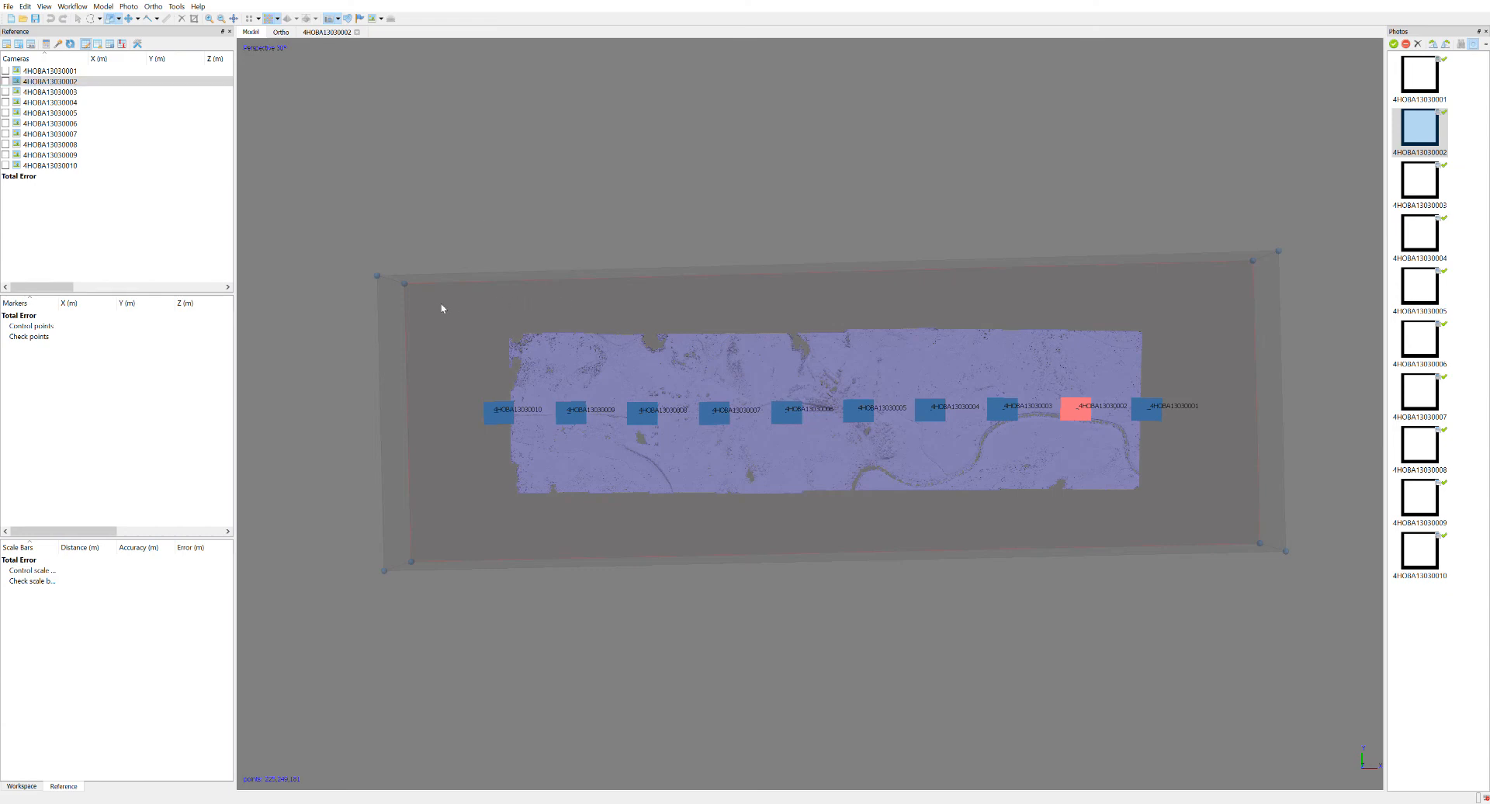
{"action": "left_click_drag", "start_coordinate": [405, 287], "coordinate": [511, 336]}
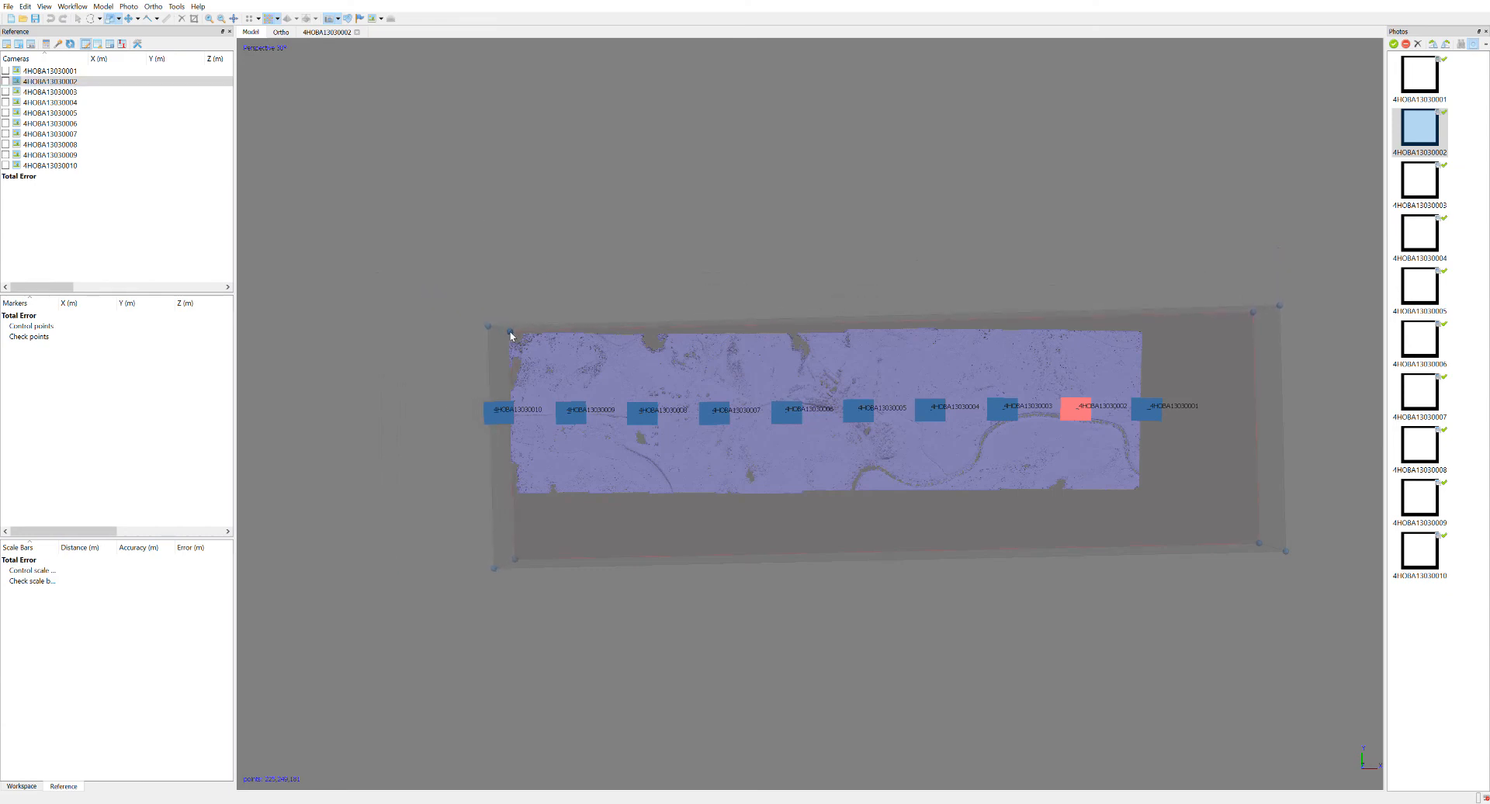
{"action": "left_click_drag", "start_coordinate": [516, 562], "coordinate": [516, 503]}
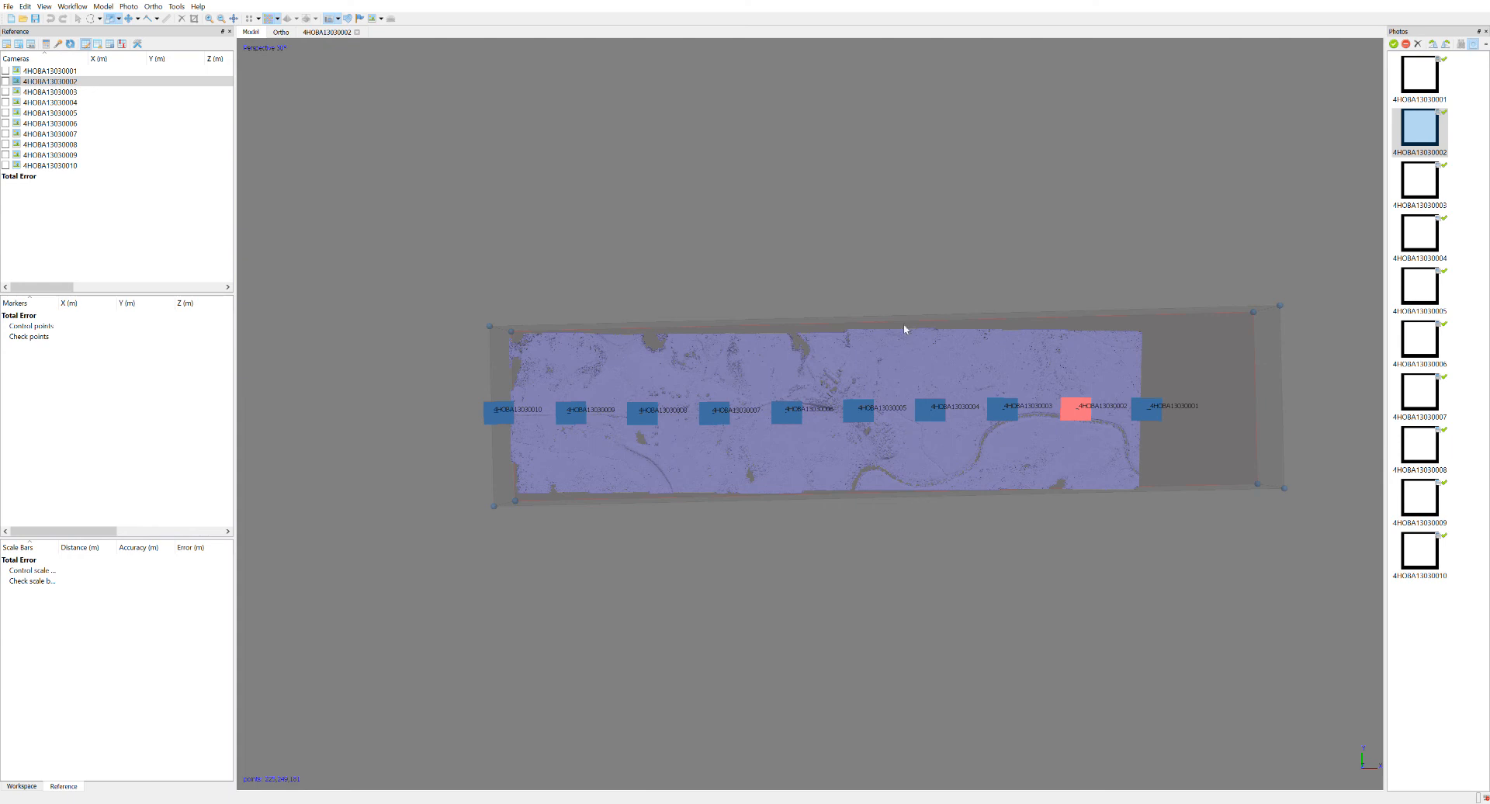
{"action": "left_click_drag", "start_coordinate": [1253, 314], "coordinate": [937, 331]}
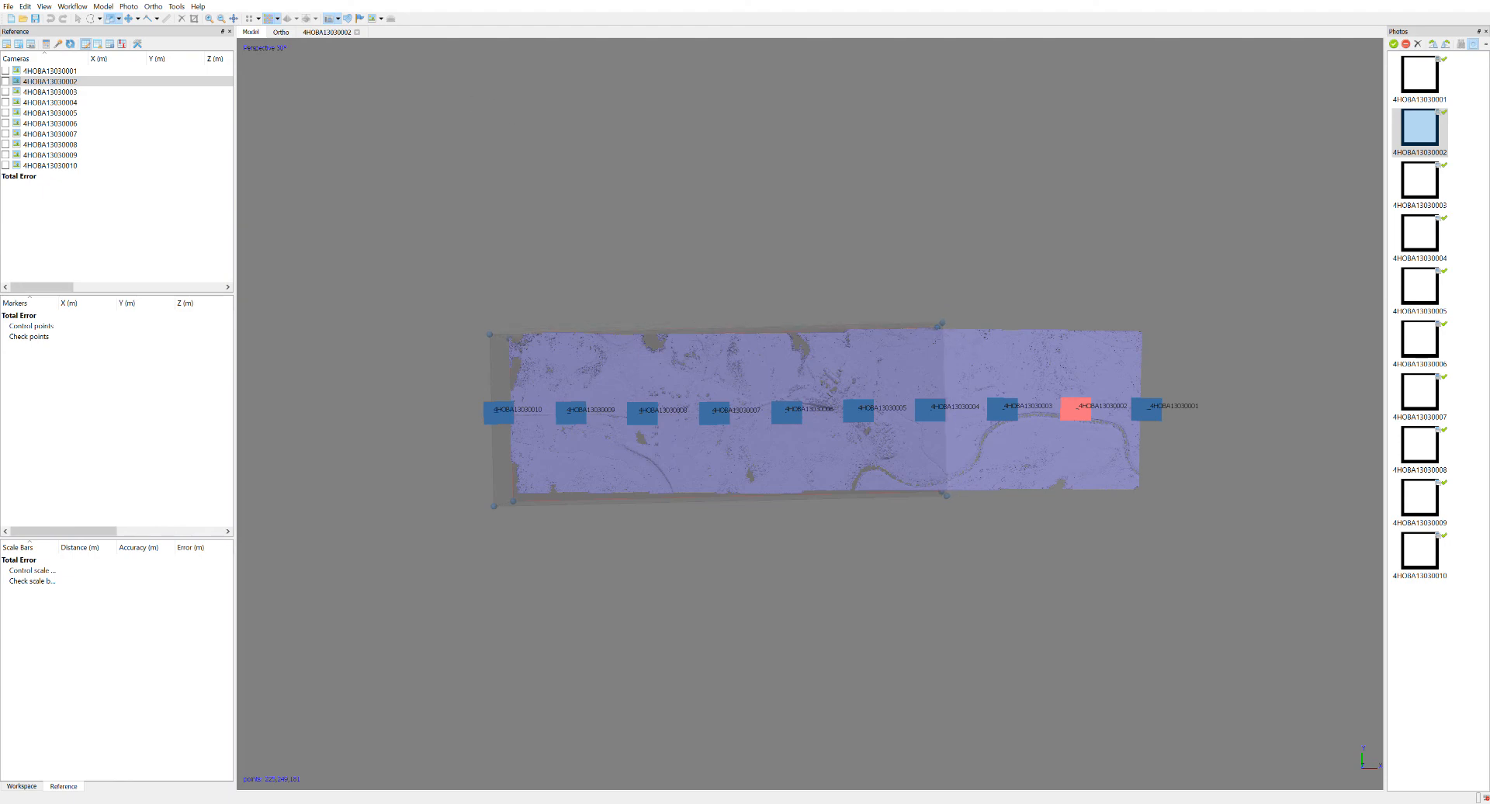
Reduce the region's height from above and below to a thin slab around the dense cloud in side view.
{"action": "left_click", "coordinate": [77, 18]}
{"action": "left_click_drag", "start_coordinate": [739, 449], "coordinate": [825, 342]}
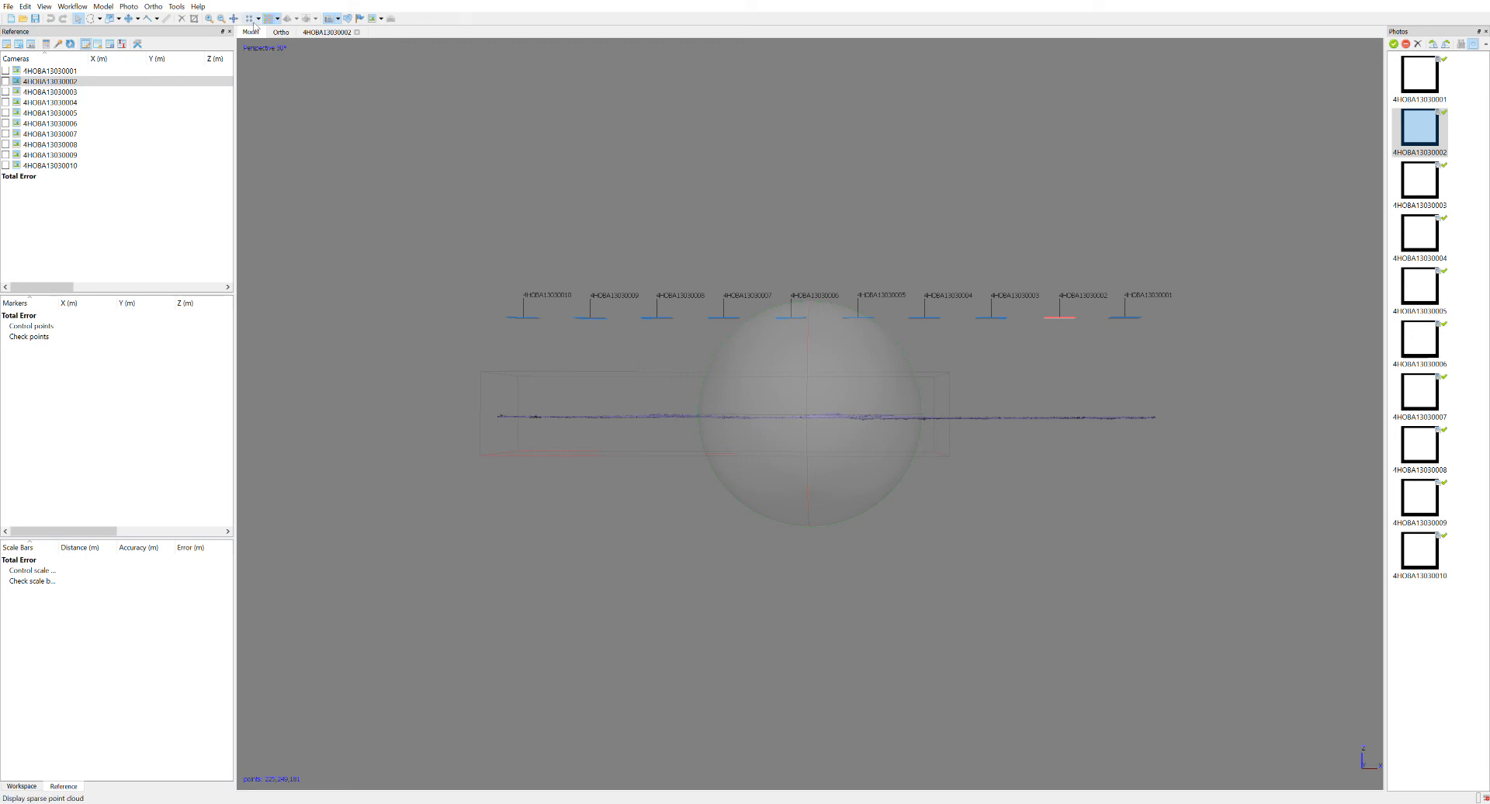
{"action": "left_click", "coordinate": [110, 17]}
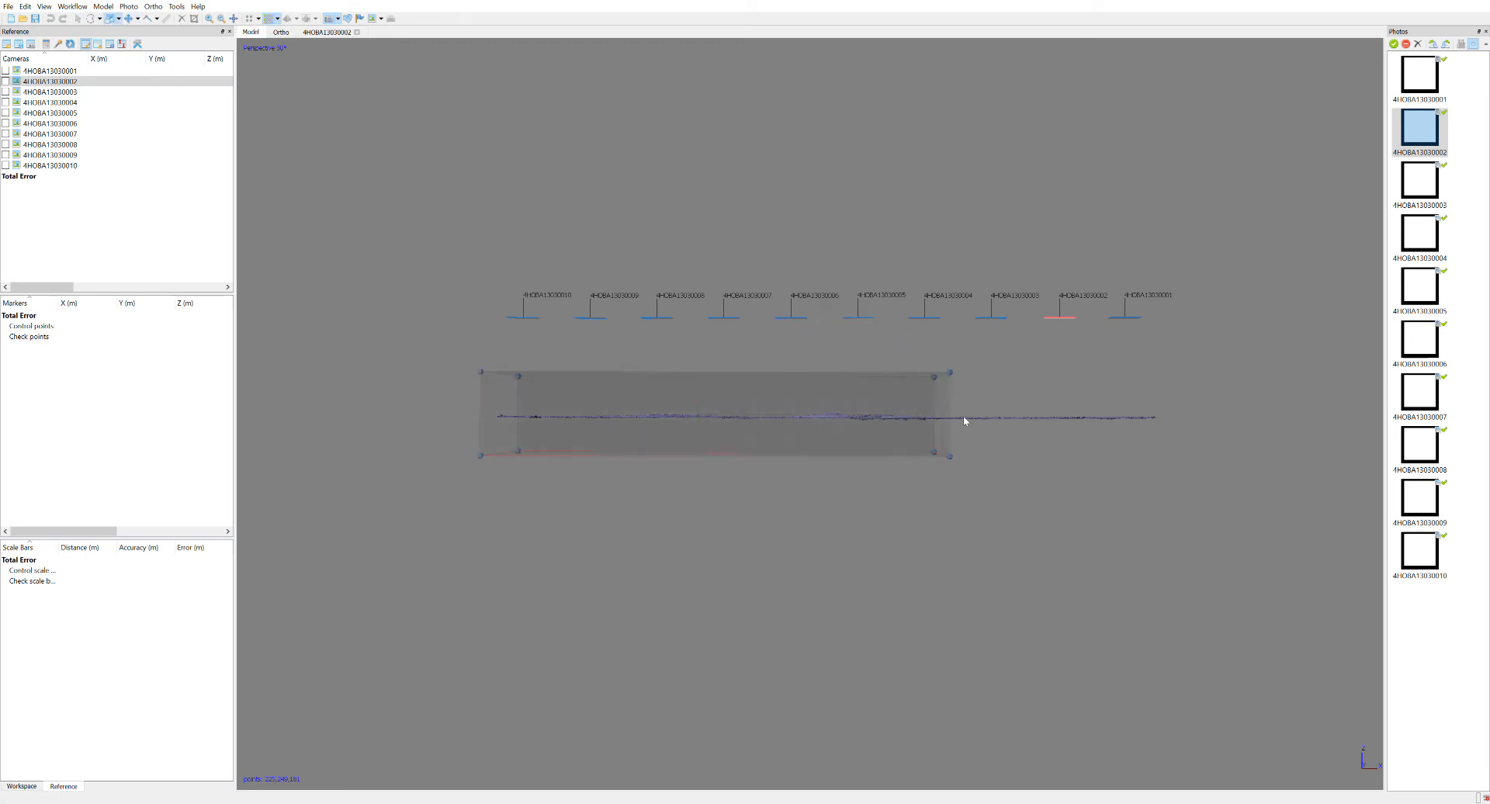
{"action": "left_click_drag", "start_coordinate": [933, 376], "coordinate": [932, 406]}
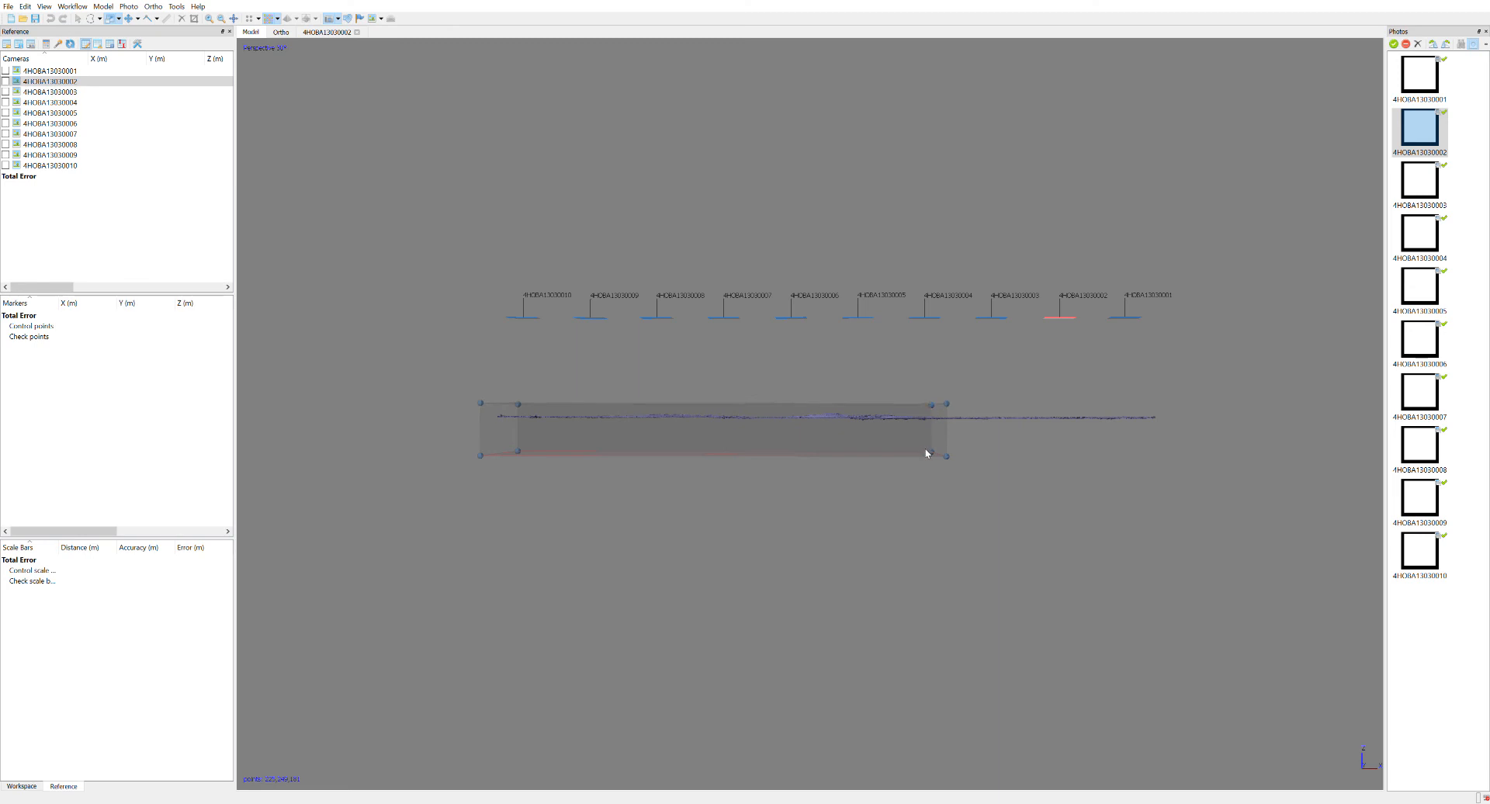
{"action": "left_click_drag", "start_coordinate": [933, 456], "coordinate": [931, 427]}
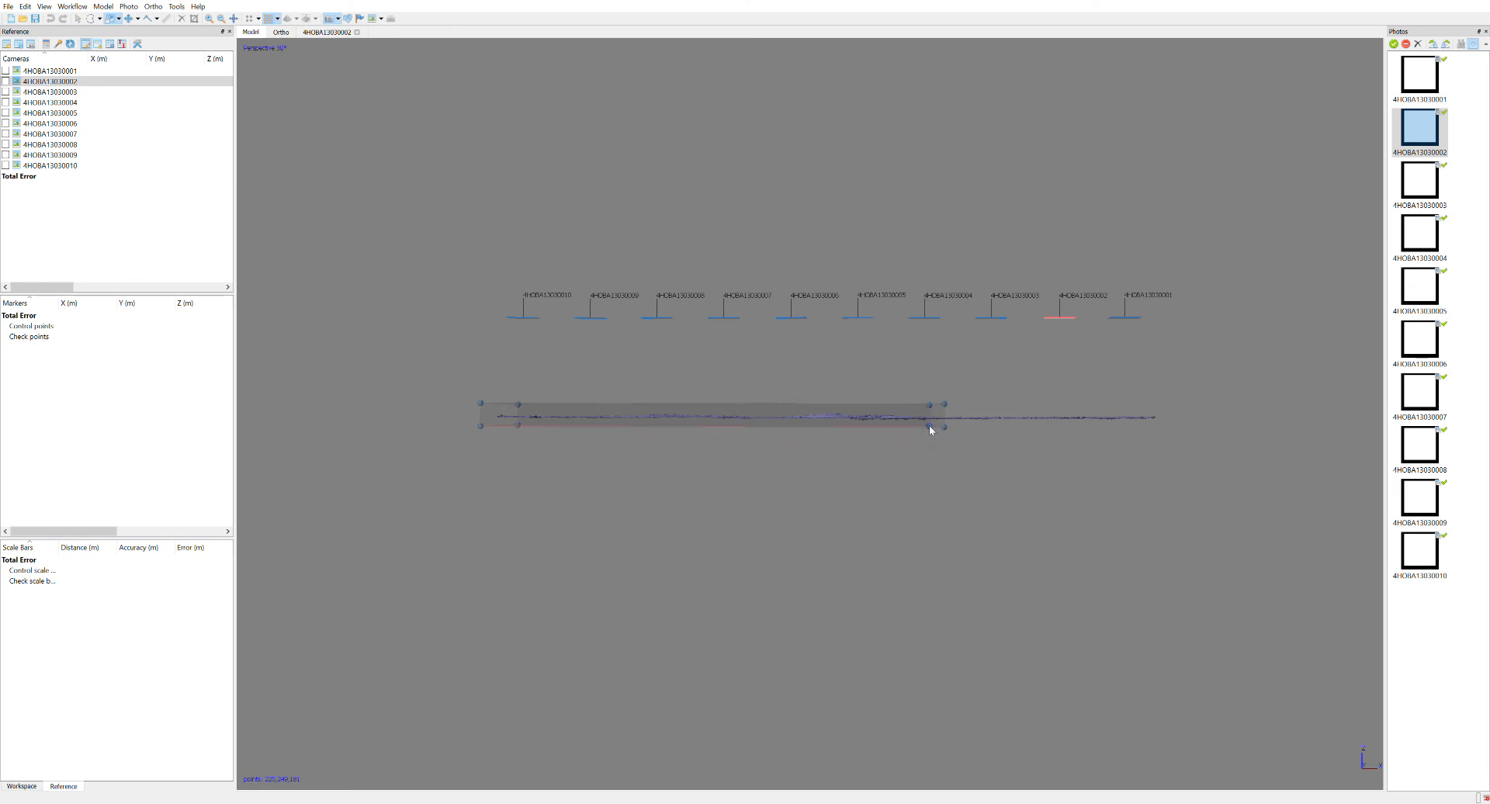
{"action": "left_click", "coordinate": [77, 17]}
Open the X reference coordinate of photo 4HOBA13030001 for editing.
{"action": "left_click_drag", "start_coordinate": [826, 449], "coordinate": [920, 525]}
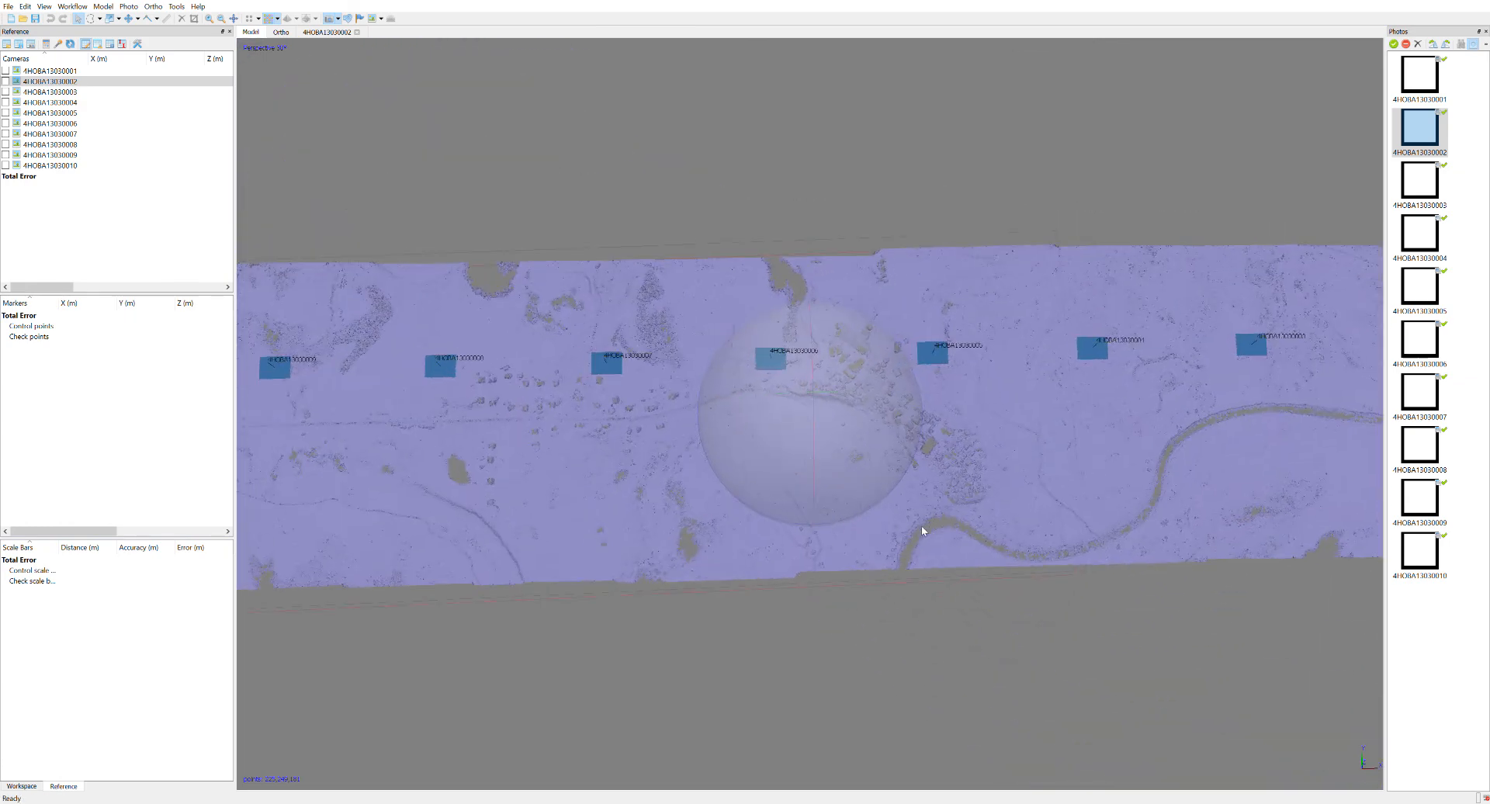
{"action": "left_click_drag", "start_coordinate": [835, 481], "coordinate": [836, 489]}
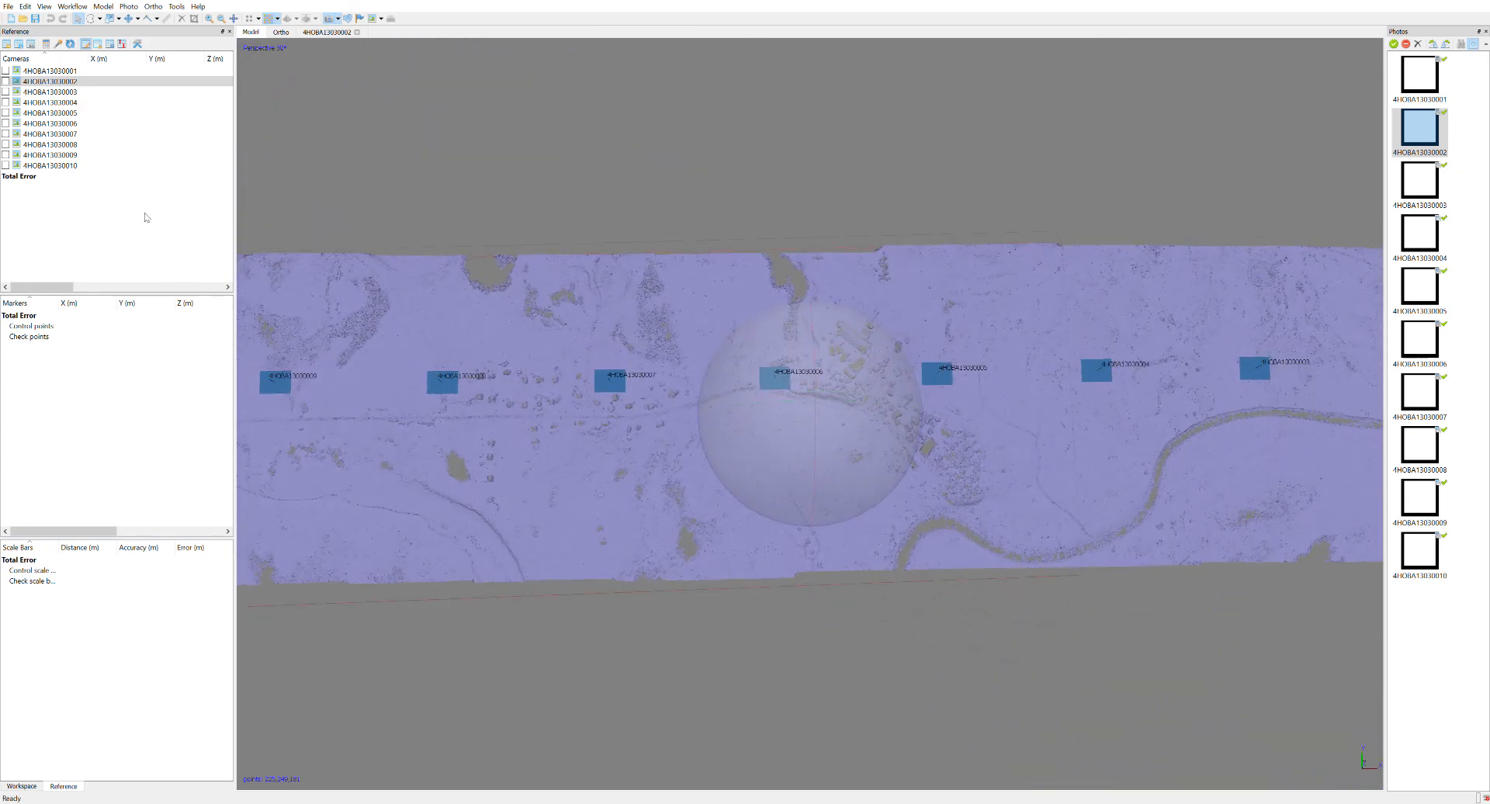
{"action": "double_click", "coordinate": [104, 70]}
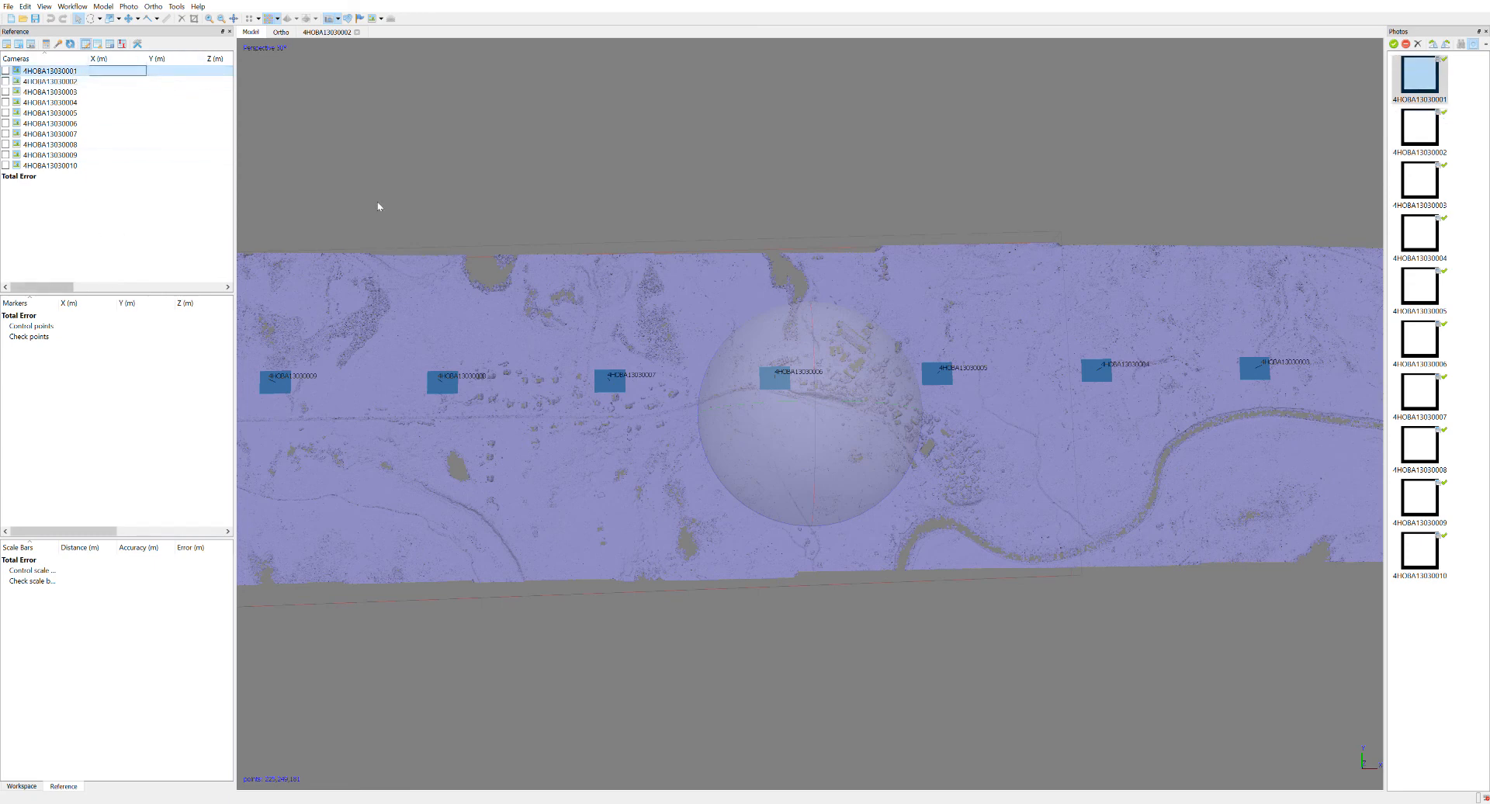
Examine the terrain around the village in the dense point cloud close up and from a rotated overhead view.
{"action": "left_click_drag", "start_coordinate": [839, 443], "coordinate": [845, 456]}
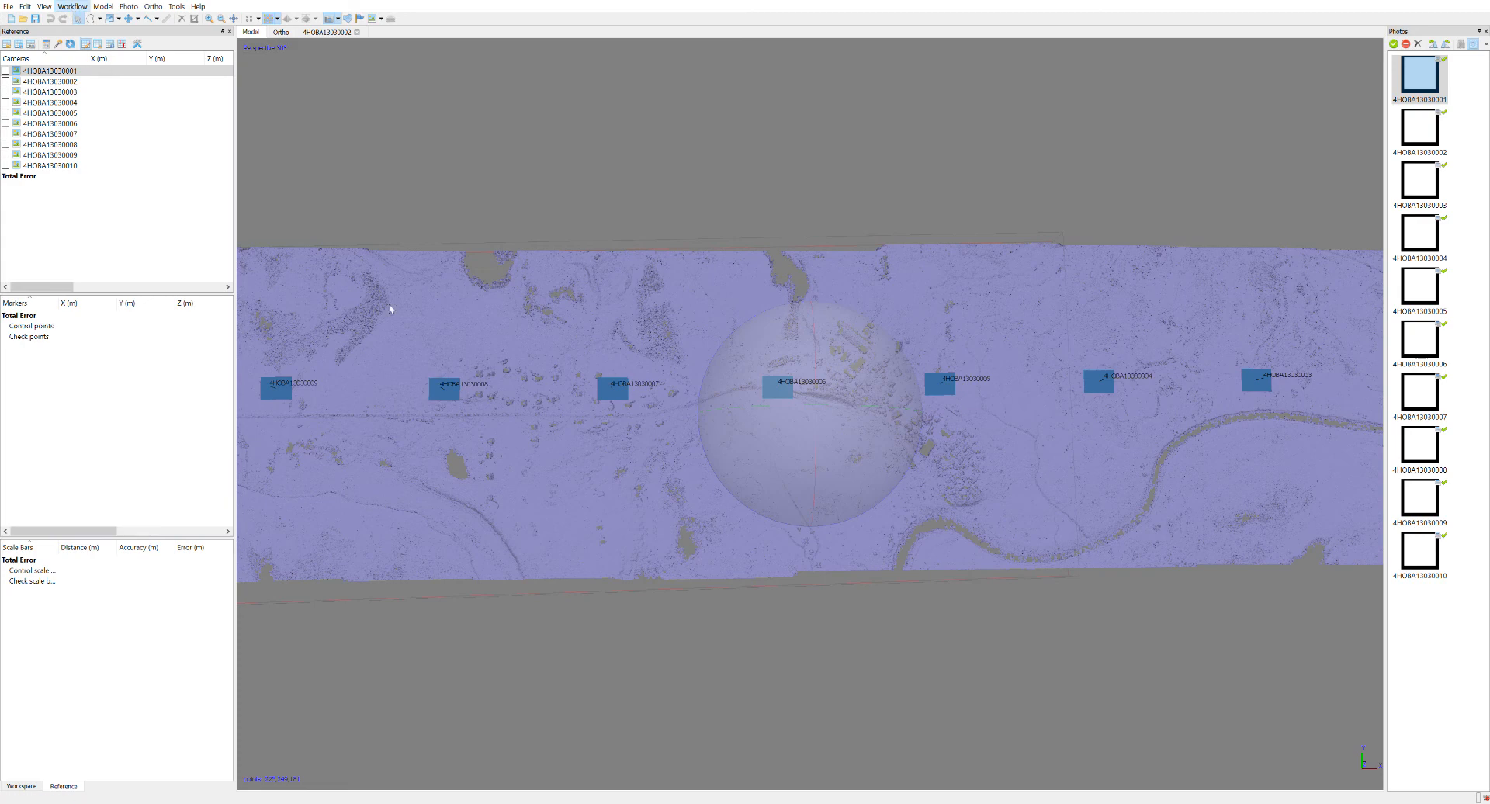
{"action": "scroll", "coordinate": [793, 460], "scroll_direction": "up", "scroll_amount": 10}
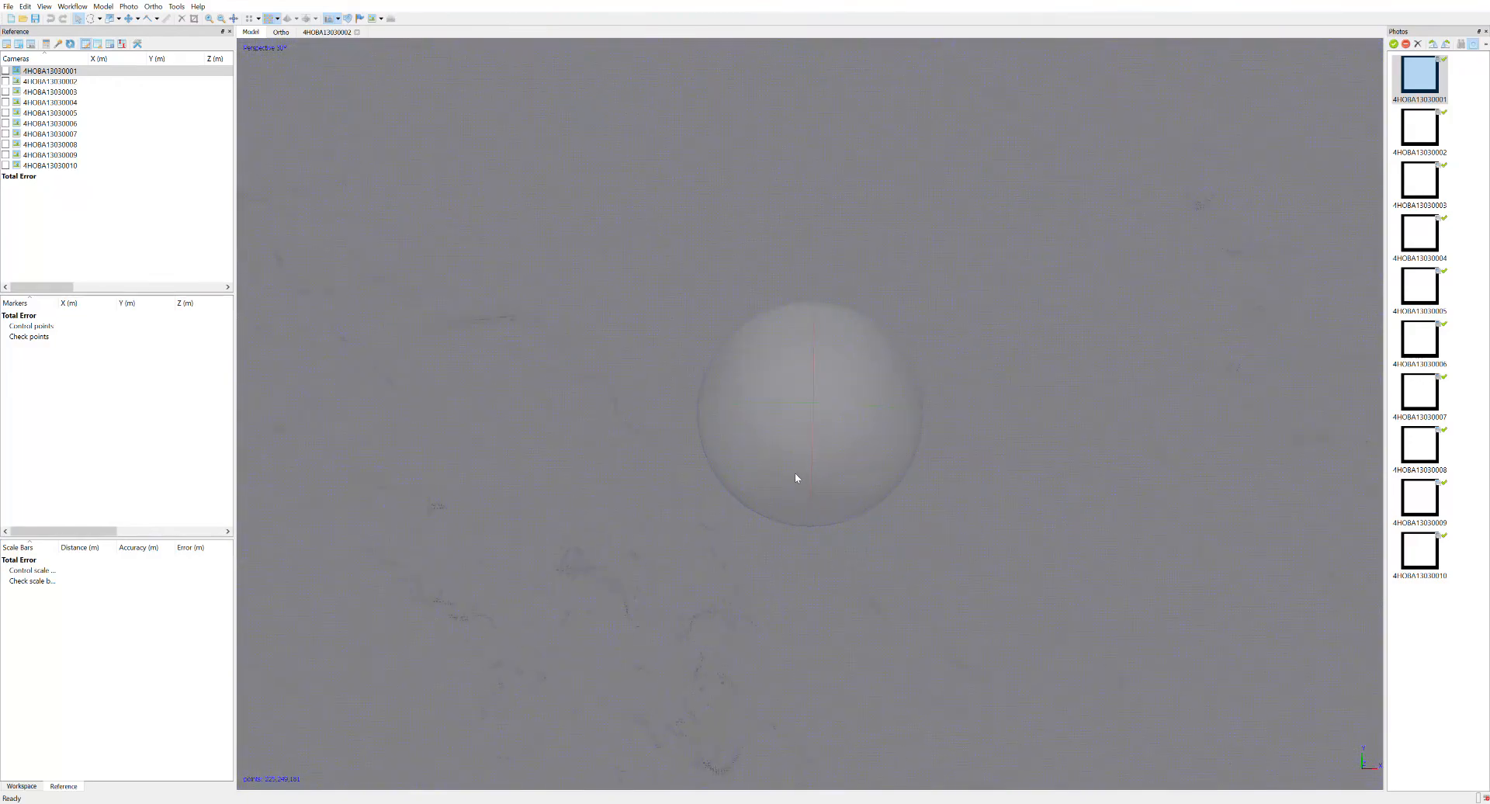
{"action": "left_click_drag", "start_coordinate": [735, 403], "coordinate": [860, 455]}
{"action": "scroll", "coordinate": [859, 455], "scroll_direction": "down", "scroll_amount": 4}
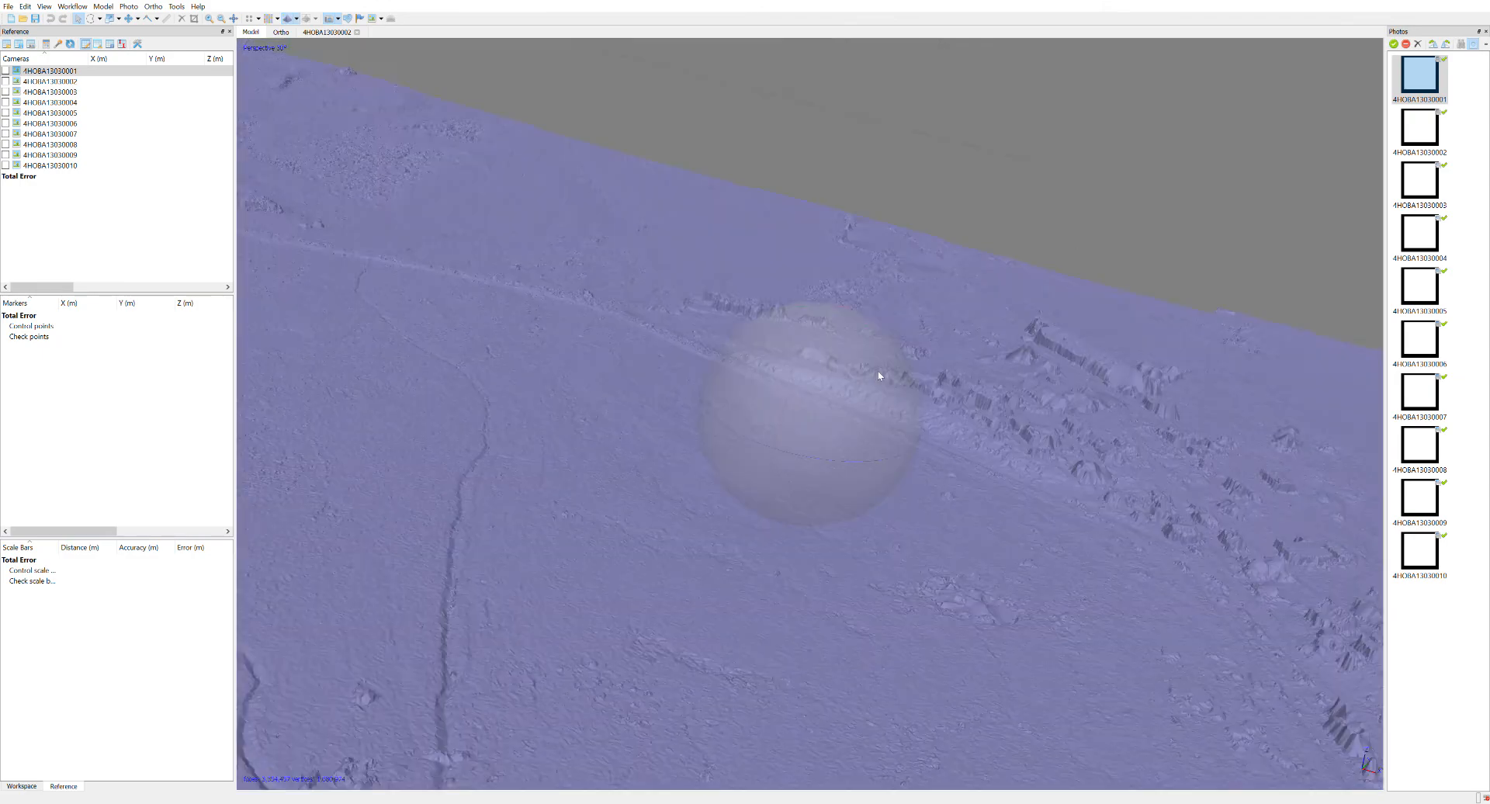
Examine the 3D mesh from oblique and overhead views, including the outlying houses, the village and the river channel.
{"action": "left_click_drag", "start_coordinate": [881, 376], "coordinate": [815, 345]}
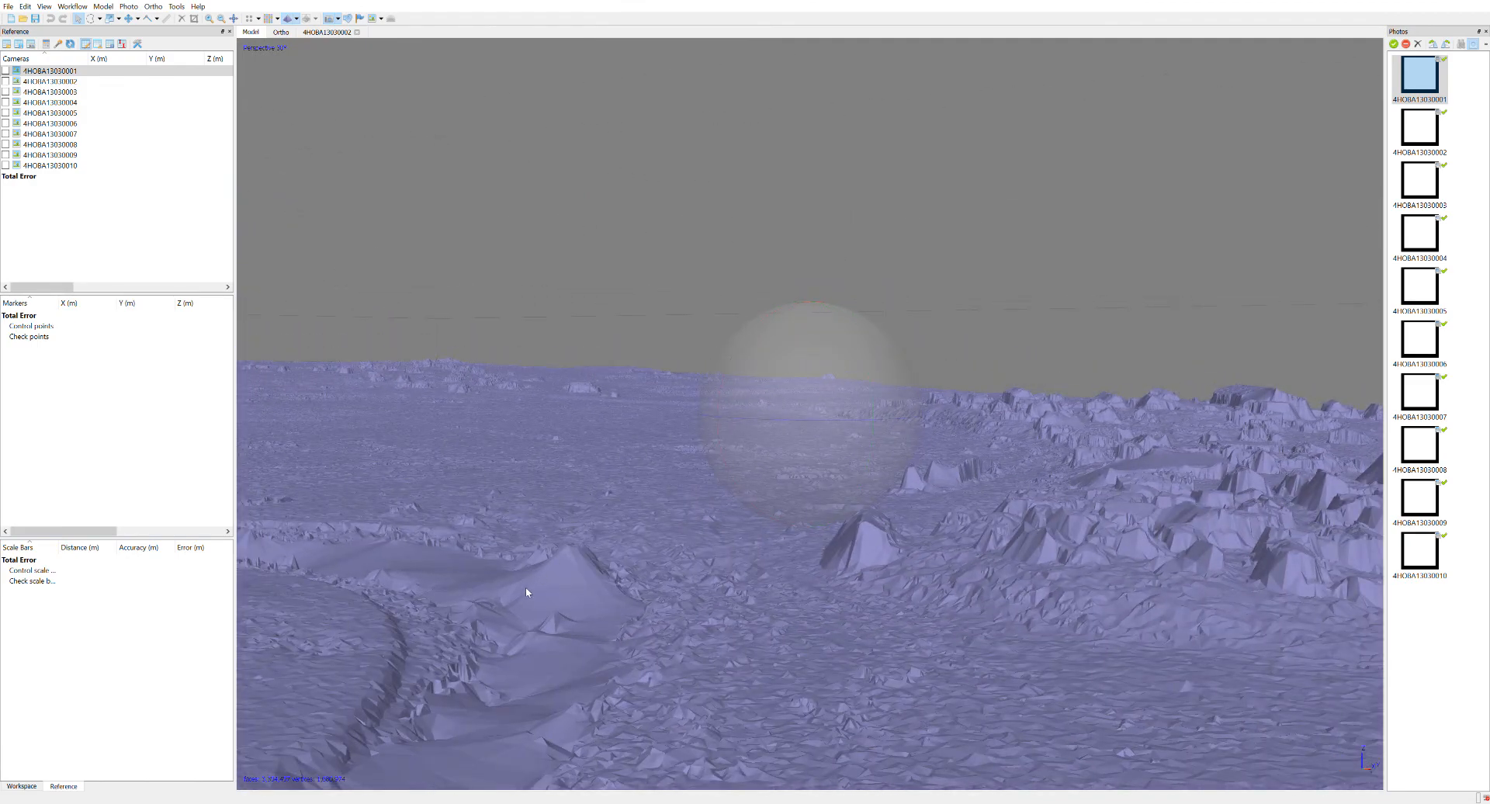
{"action": "mouse_move", "coordinate": [878, 473]}
{"action": "left_mouse_down"}
{"action": "mouse_move", "coordinate": [843, 451]}
{"action": "mouse_move", "coordinate": [802, 469]}
{"action": "mouse_move", "coordinate": [771, 543]}
{"action": "mouse_move", "coordinate": [718, 578]}
{"action": "mouse_move", "coordinate": [804, 468]}
{"action": "mouse_move", "coordinate": [776, 518]}
{"action": "mouse_move", "coordinate": [892, 480]}
{"action": "mouse_move", "coordinate": [937, 423]}
{"action": "left_mouse_up"}
{"action": "right_click_drag", "start_coordinate": [938, 423], "coordinate": [854, 521]}
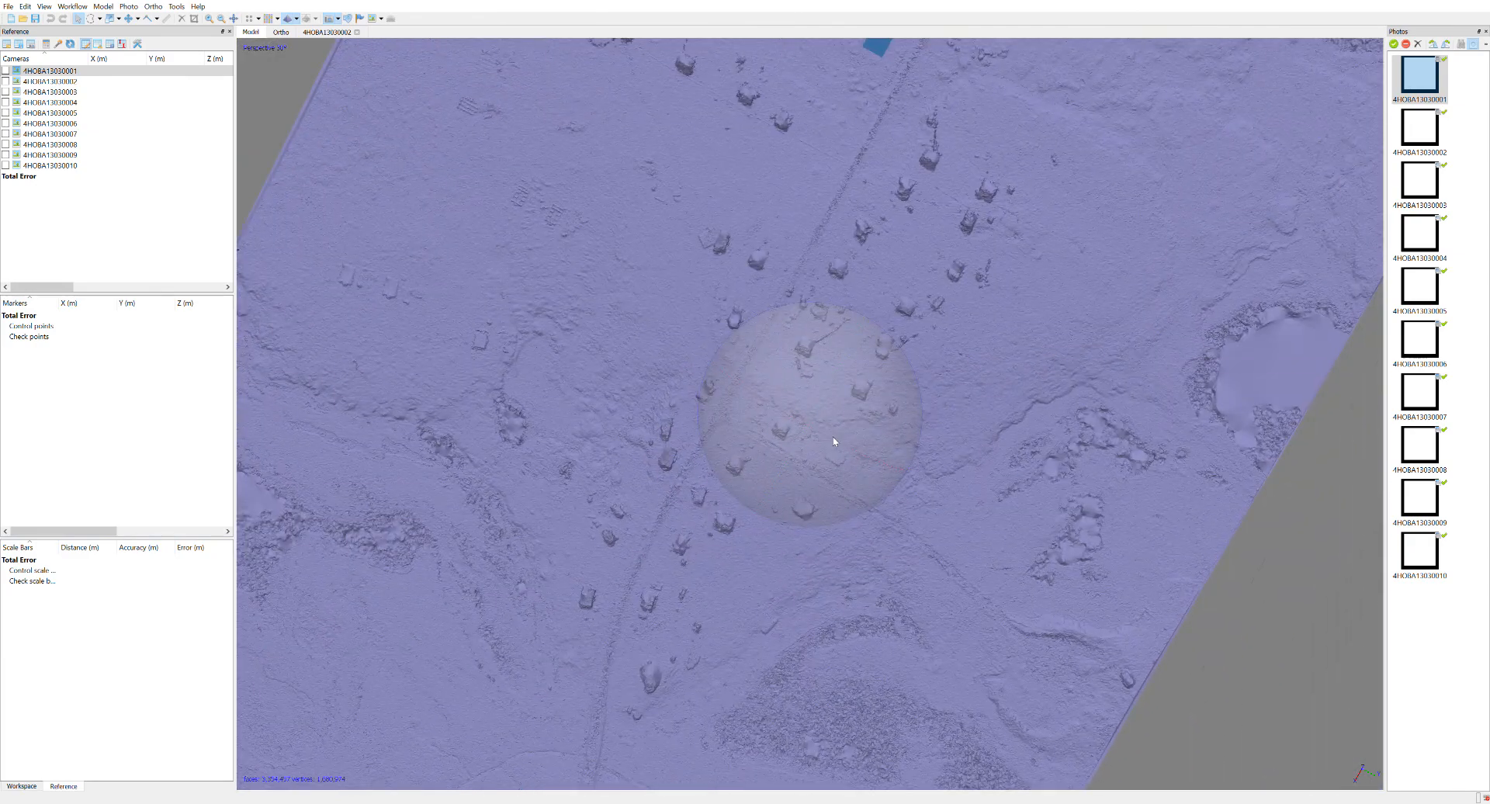
{"action": "scroll", "coordinate": [811, 470], "scroll_direction": "up", "scroll_amount": 4}
{"action": "left_click_drag", "start_coordinate": [805, 478], "coordinate": [880, 356]}
{"action": "scroll", "coordinate": [814, 467], "scroll_direction": "down", "scroll_amount": 5}
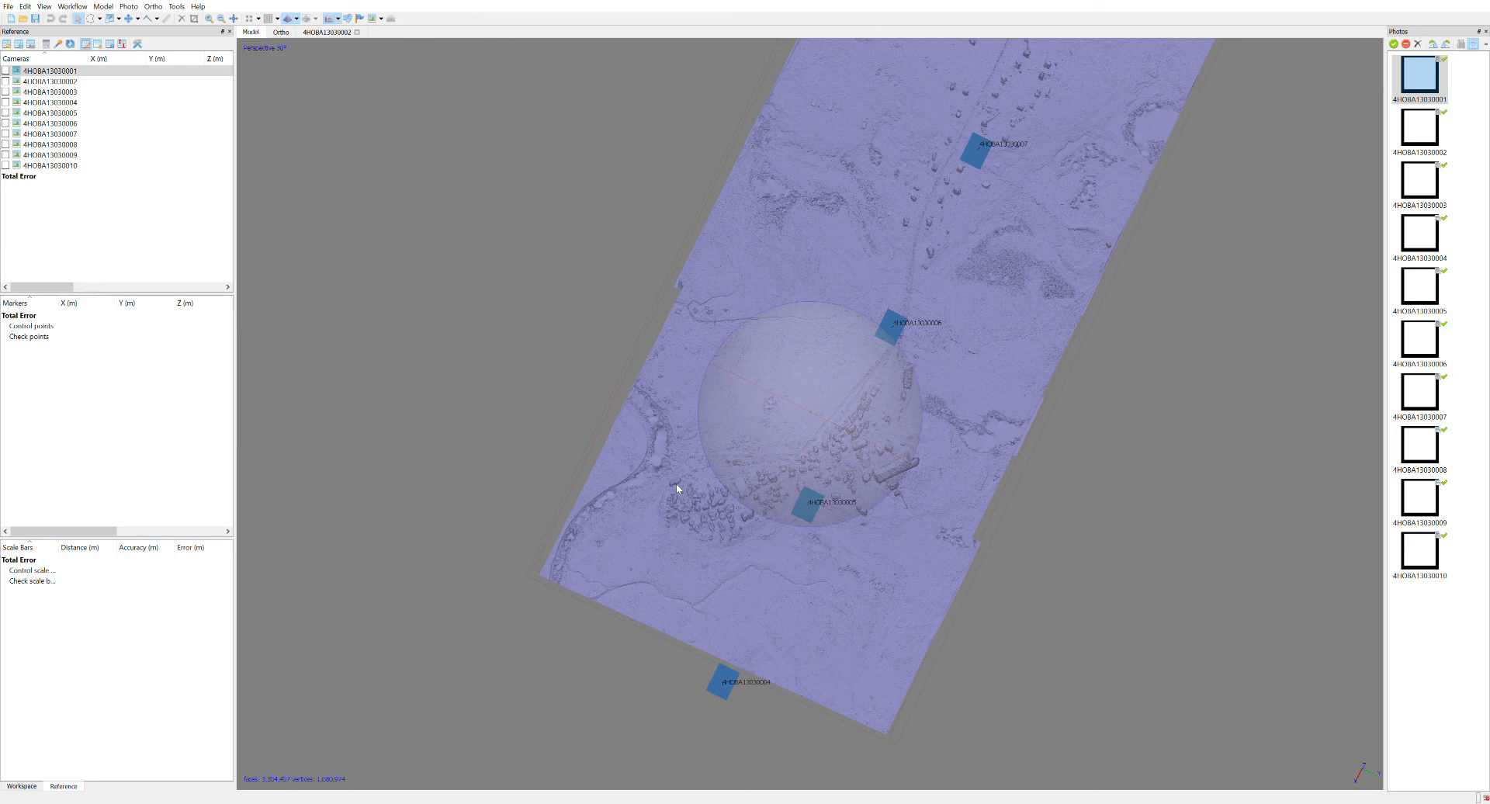
{"action": "right_click_drag", "start_coordinate": [686, 483], "coordinate": [801, 410]}
{"action": "scroll", "coordinate": [803, 407], "scroll_direction": "up", "scroll_amount": 6}
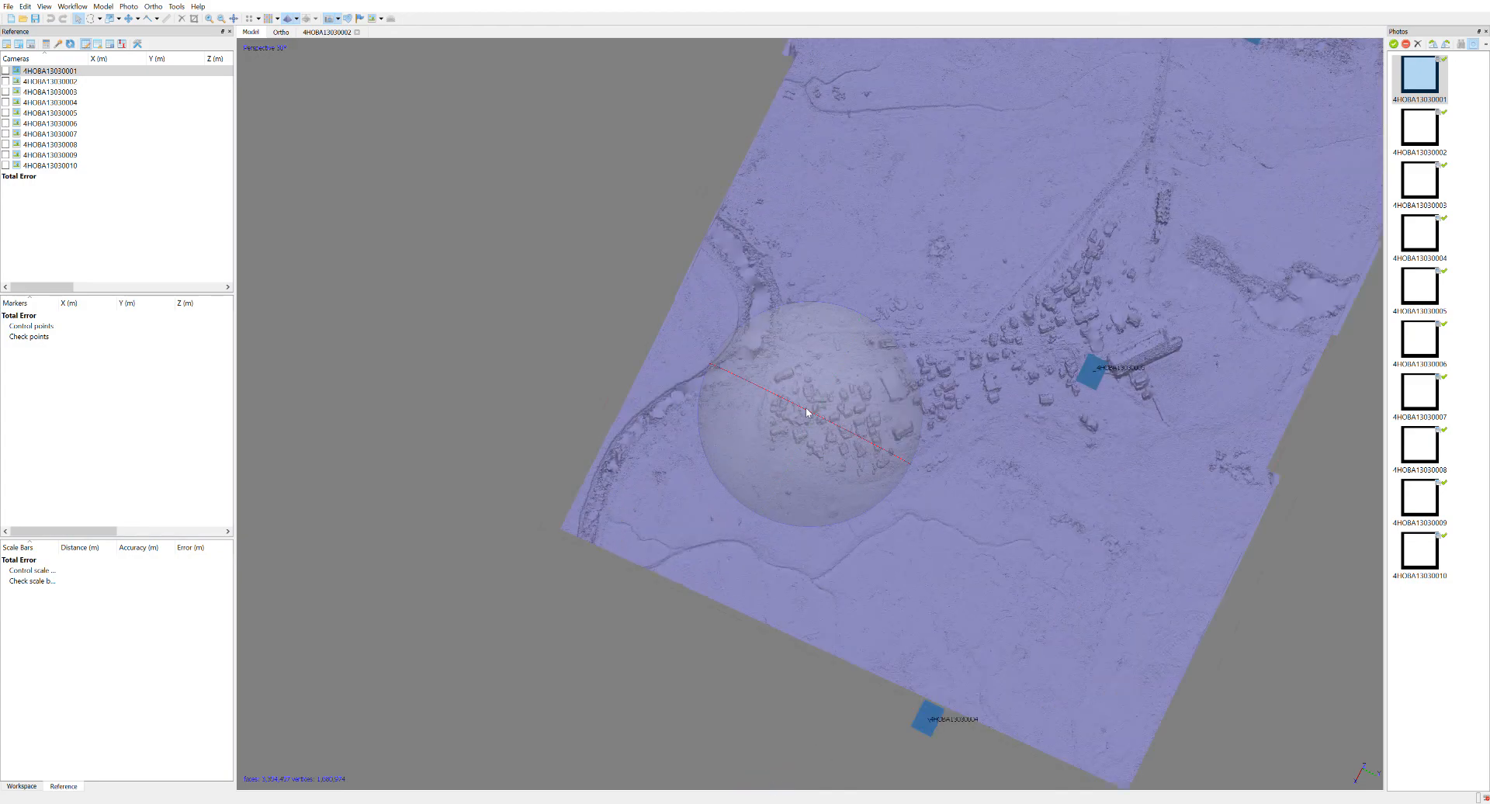
{"action": "right_click_drag", "start_coordinate": [855, 448], "coordinate": [971, 605]}
{"action": "scroll", "coordinate": [966, 578], "scroll_direction": "up", "scroll_amount": 4}
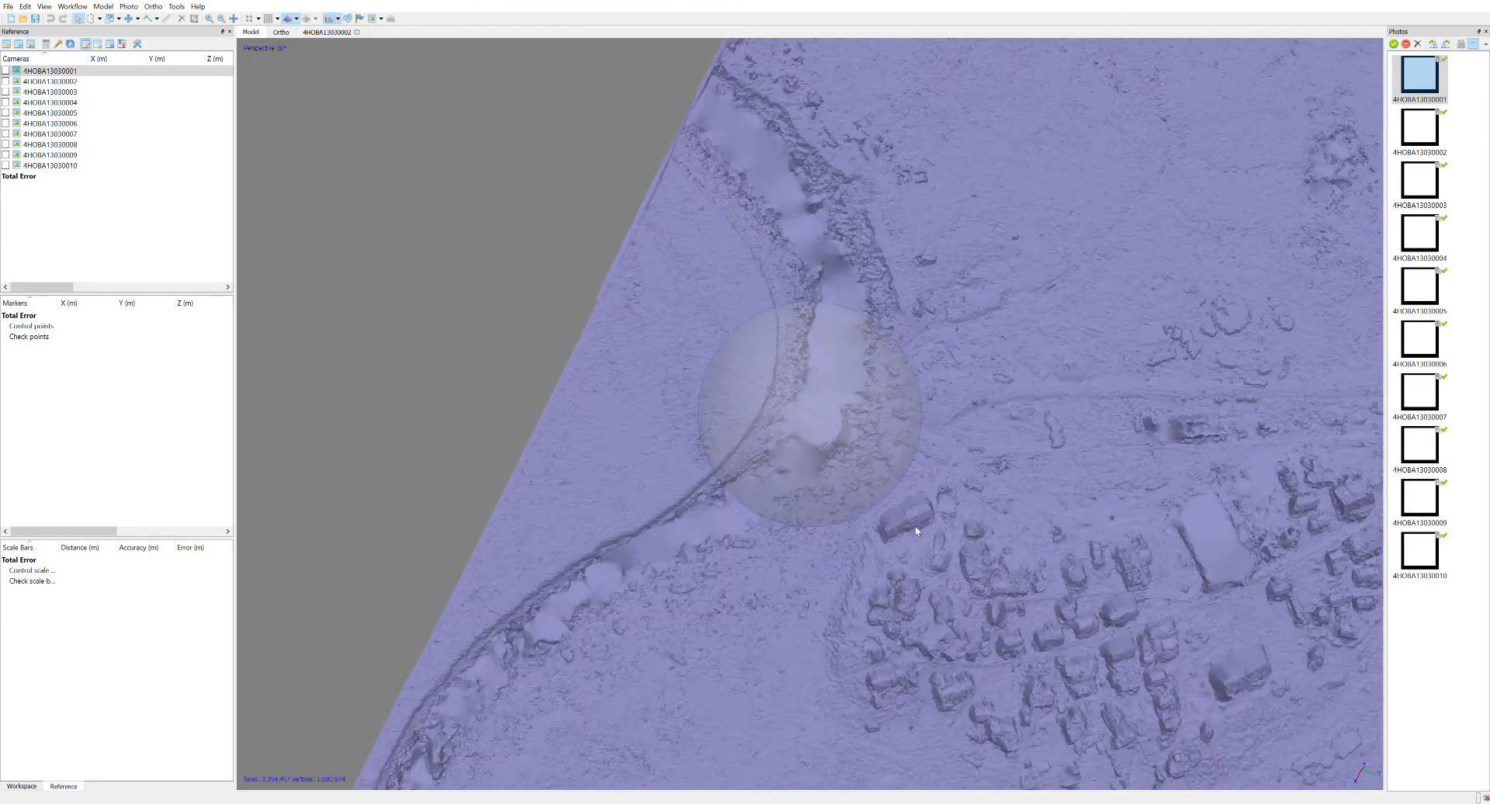
{"action": "right_click_drag", "start_coordinate": [937, 489], "coordinate": [873, 482]}
{"action": "left_click_drag", "start_coordinate": [873, 481], "coordinate": [780, 535]}
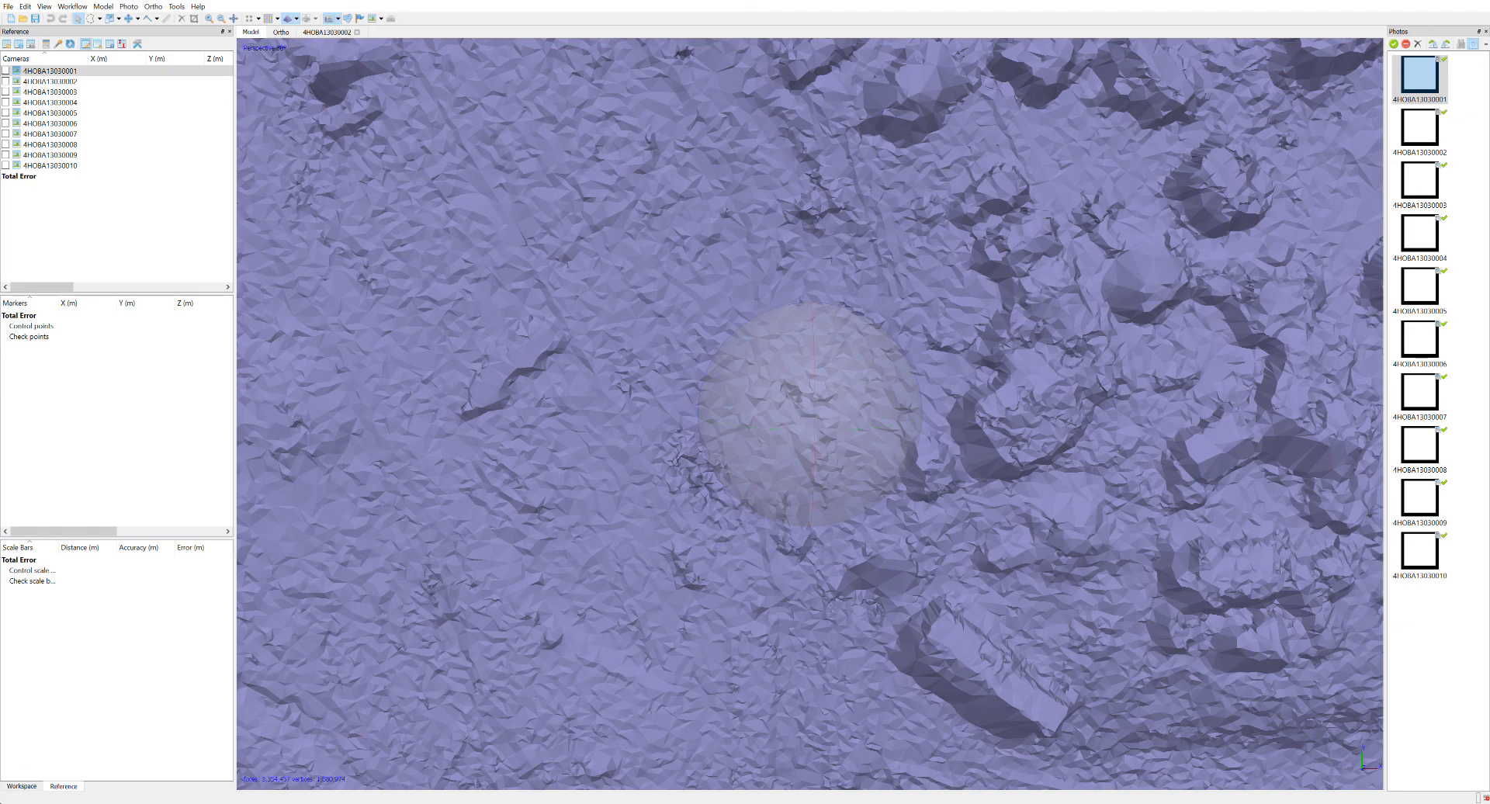
Open the chunk's orthomosaic and examine it along the main road, past the outlying houses to the road fork.
{"action": "left_click", "coordinate": [22, 786]}
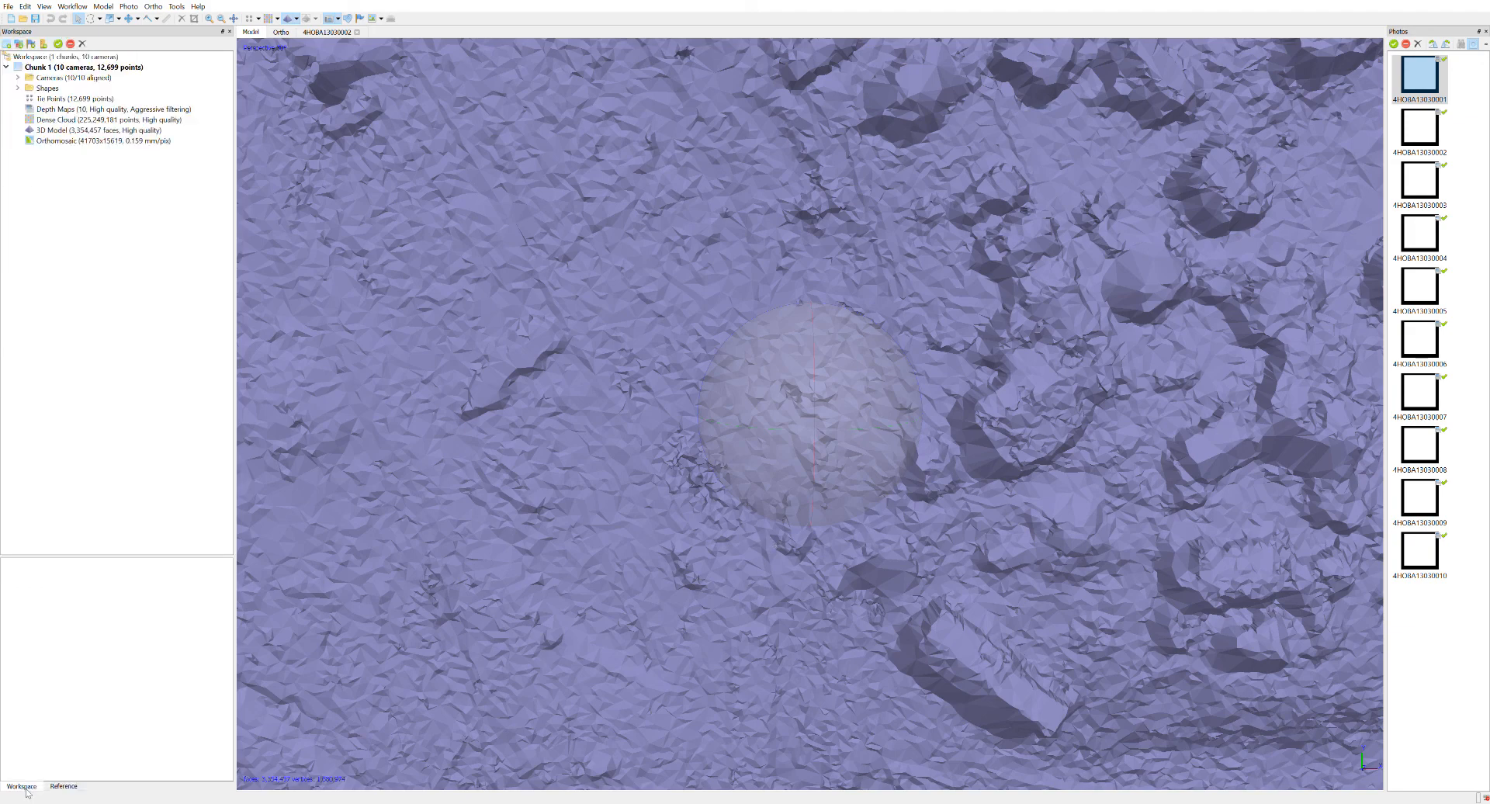
{"action": "double_click", "coordinate": [72, 141]}
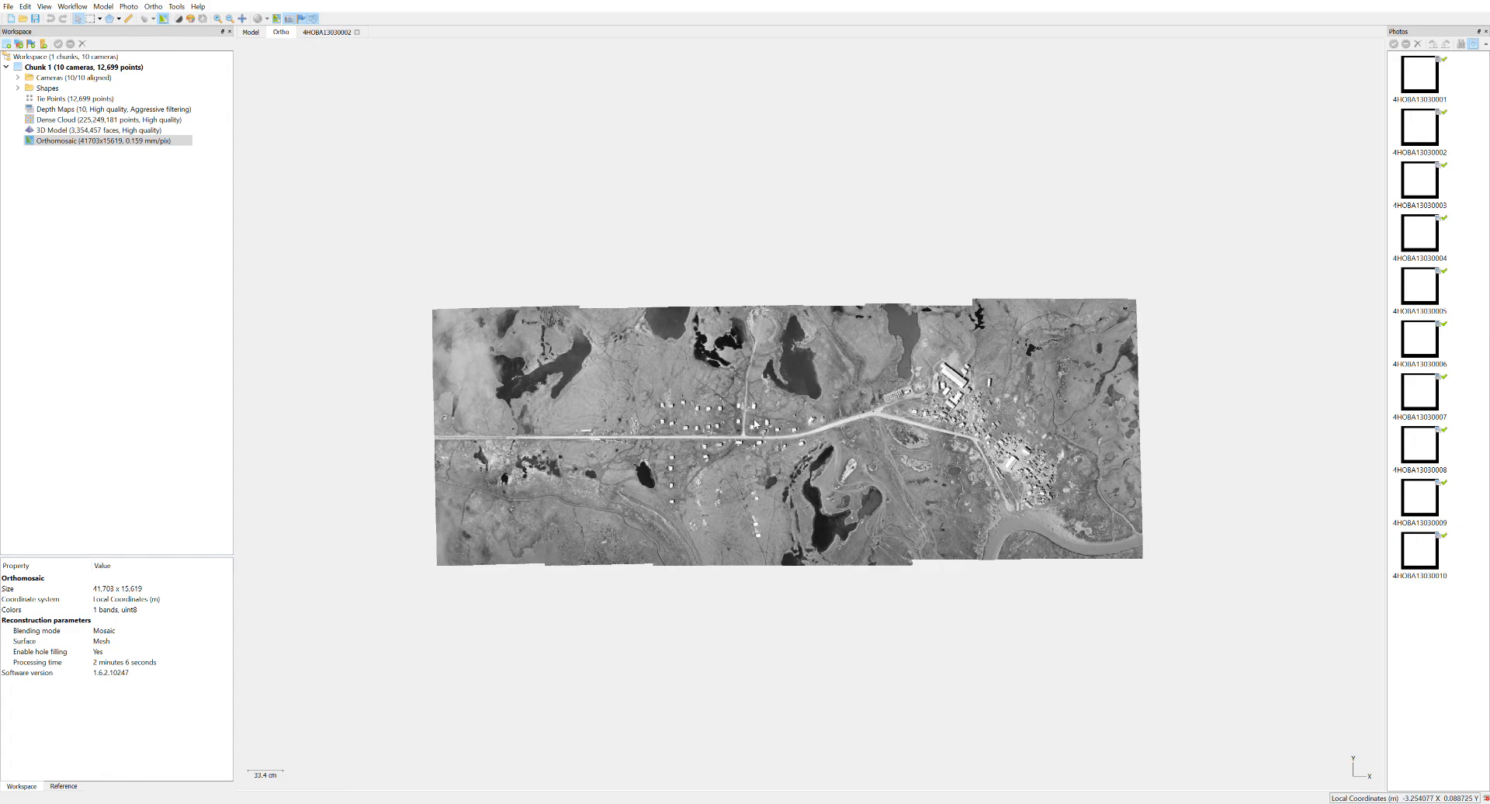
{"action": "scroll", "coordinate": [755, 424], "scroll_direction": "up", "scroll_amount": 8}
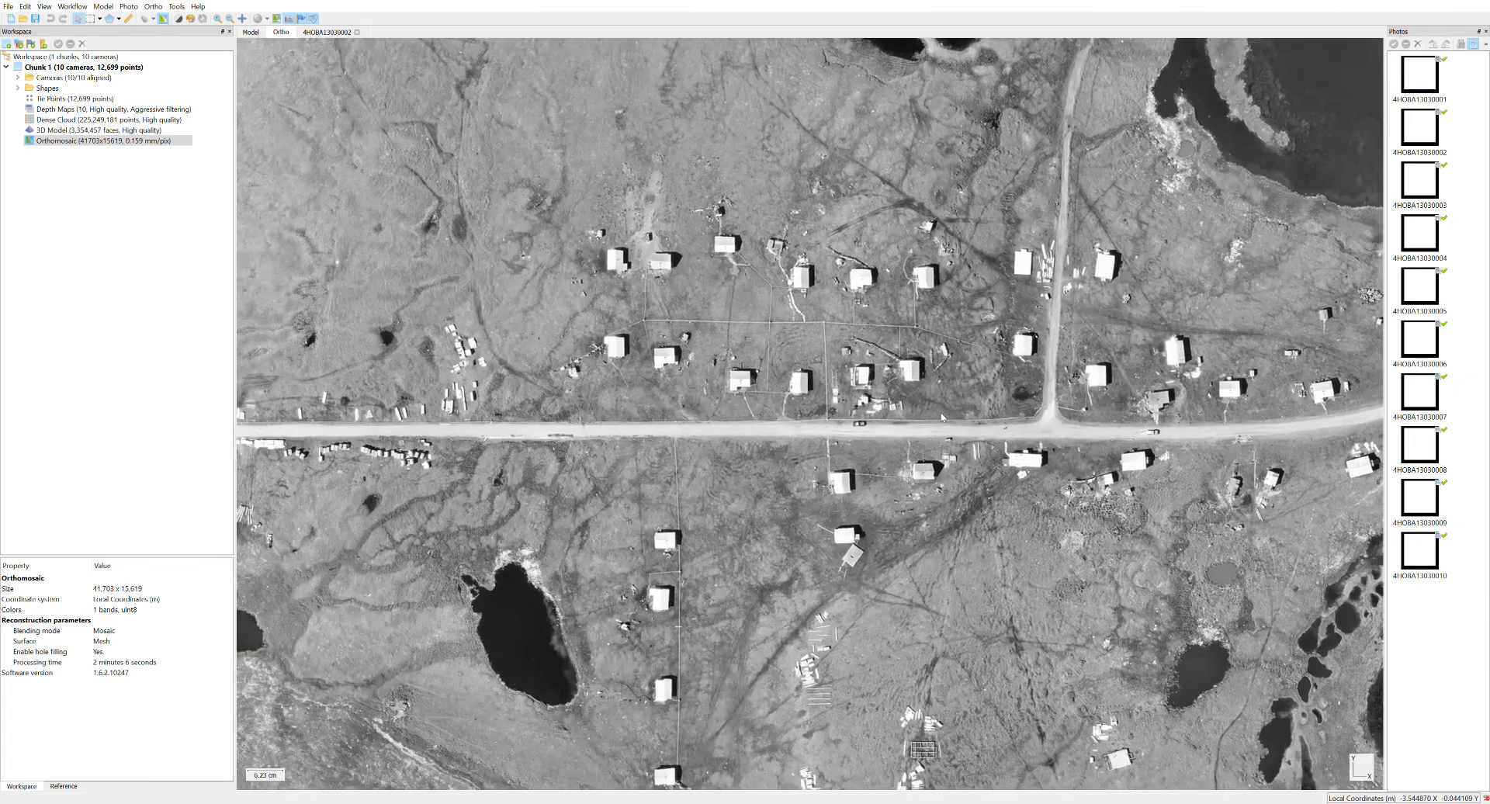
{"action": "left_click_drag", "start_coordinate": [942, 417], "coordinate": [1154, 375]}
{"action": "left_click_drag", "start_coordinate": [771, 417], "coordinate": [1008, 416]}
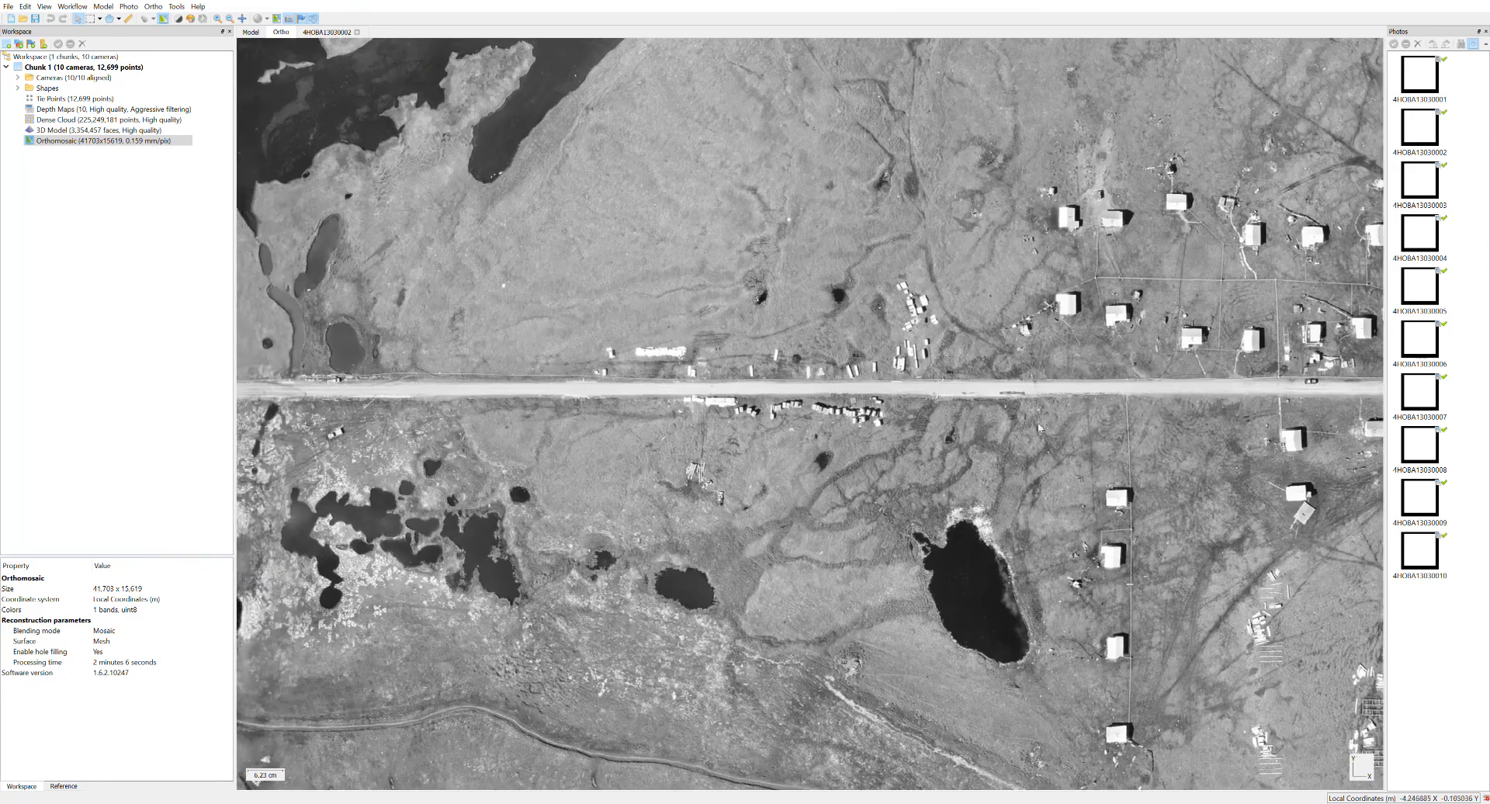
{"action": "scroll", "coordinate": [1177, 462], "scroll_direction": "up", "scroll_amount": 6}
{"action": "left_click_drag", "start_coordinate": [1071, 495], "coordinate": [1013, 802]}
{"action": "left_click_drag", "start_coordinate": [1097, 388], "coordinate": [1109, 573]}
{"action": "left_click_drag", "start_coordinate": [983, 537], "coordinate": [284, 519]}
{"action": "left_click_drag", "start_coordinate": [1081, 438], "coordinate": [520, 362]}
{"action": "left_click_drag", "start_coordinate": [677, 348], "coordinate": [85, 291]}
{"action": "left_click_drag", "start_coordinate": [1078, 380], "coordinate": [344, 369]}
{"action": "scroll", "coordinate": [1144, 307], "scroll_direction": "down", "scroll_amount": 4}
{"action": "scroll", "coordinate": [1144, 302], "scroll_direction": "down", "scroll_amount": 1}
{"action": "left_click_drag", "start_coordinate": [1144, 303], "coordinate": [196, 509]}
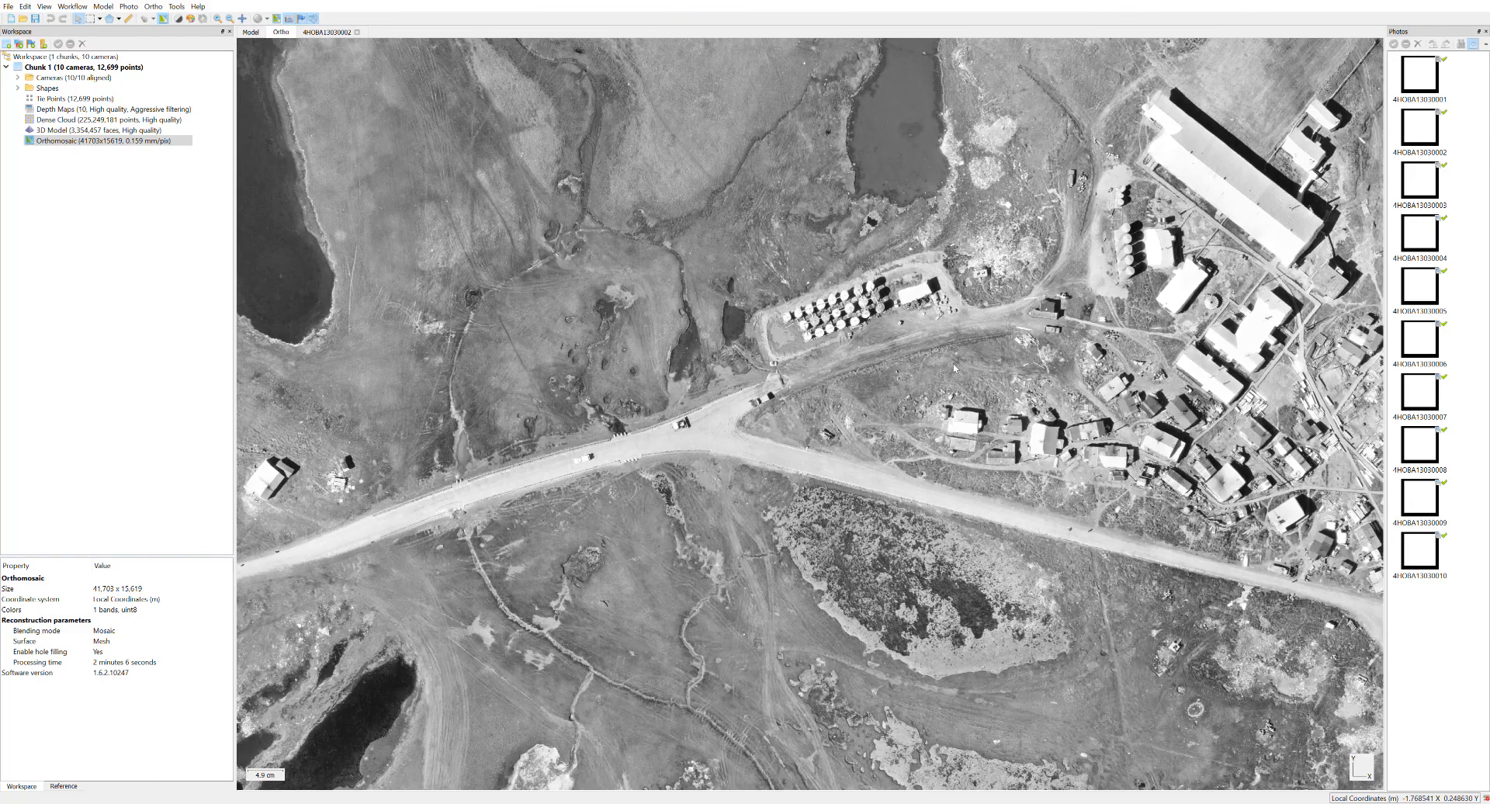
Inspect the orthomosaic's detail around the storage tanks, the large buildings and the houses beside the road.
{"action": "scroll", "coordinate": [961, 365], "scroll_direction": "up", "scroll_amount": 8}
{"action": "scroll", "coordinate": [1162, 296], "scroll_direction": "up", "scroll_amount": 2}
{"action": "left_click_drag", "start_coordinate": [380, 530], "coordinate": [123, 540]}
{"action": "left_click_drag", "start_coordinate": [1038, 305], "coordinate": [808, 461]}
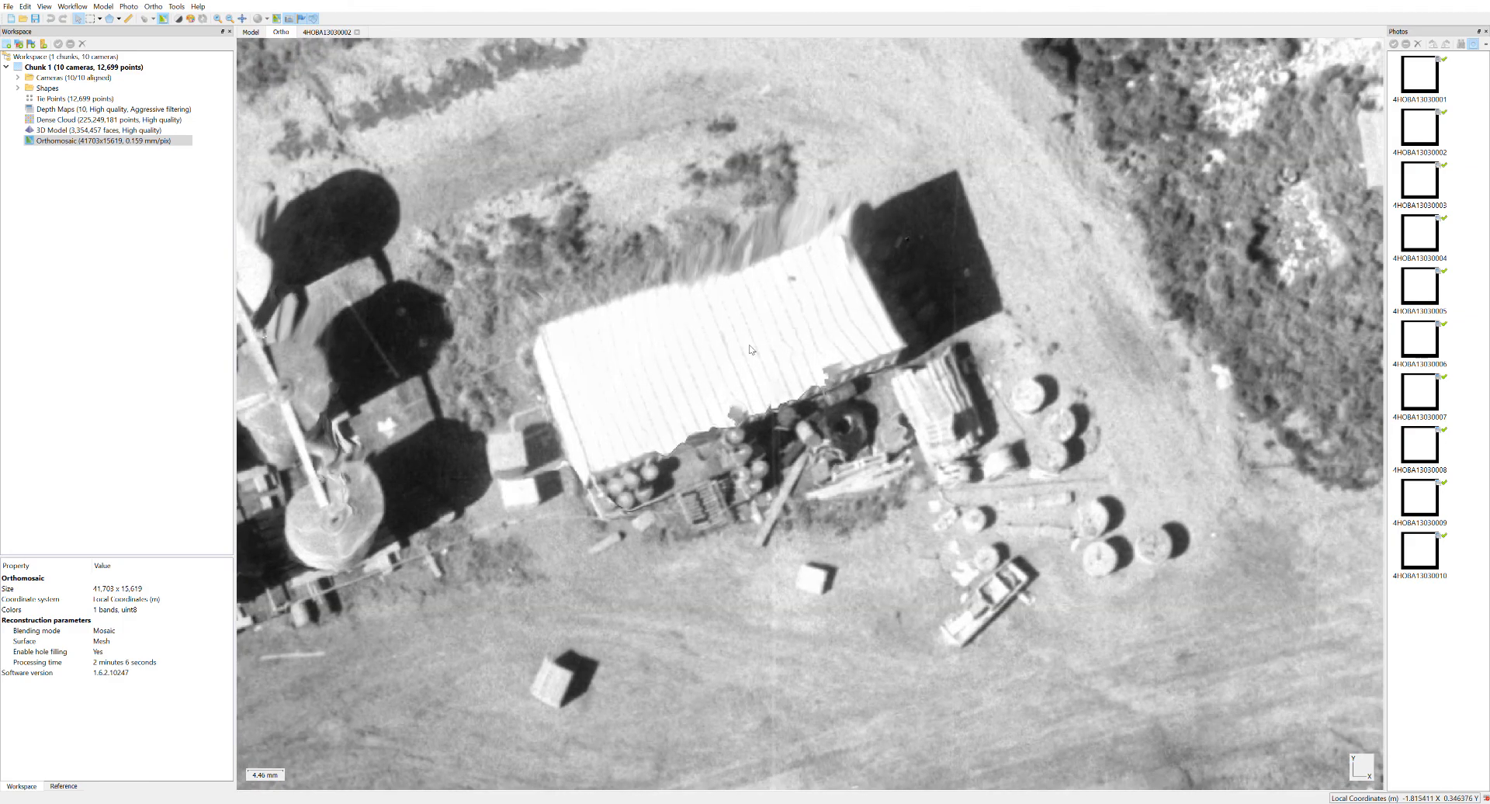
{"action": "scroll", "coordinate": [923, 384], "scroll_direction": "down", "scroll_amount": 6}
{"action": "left_click_drag", "start_coordinate": [1023, 422], "coordinate": [705, 476]}
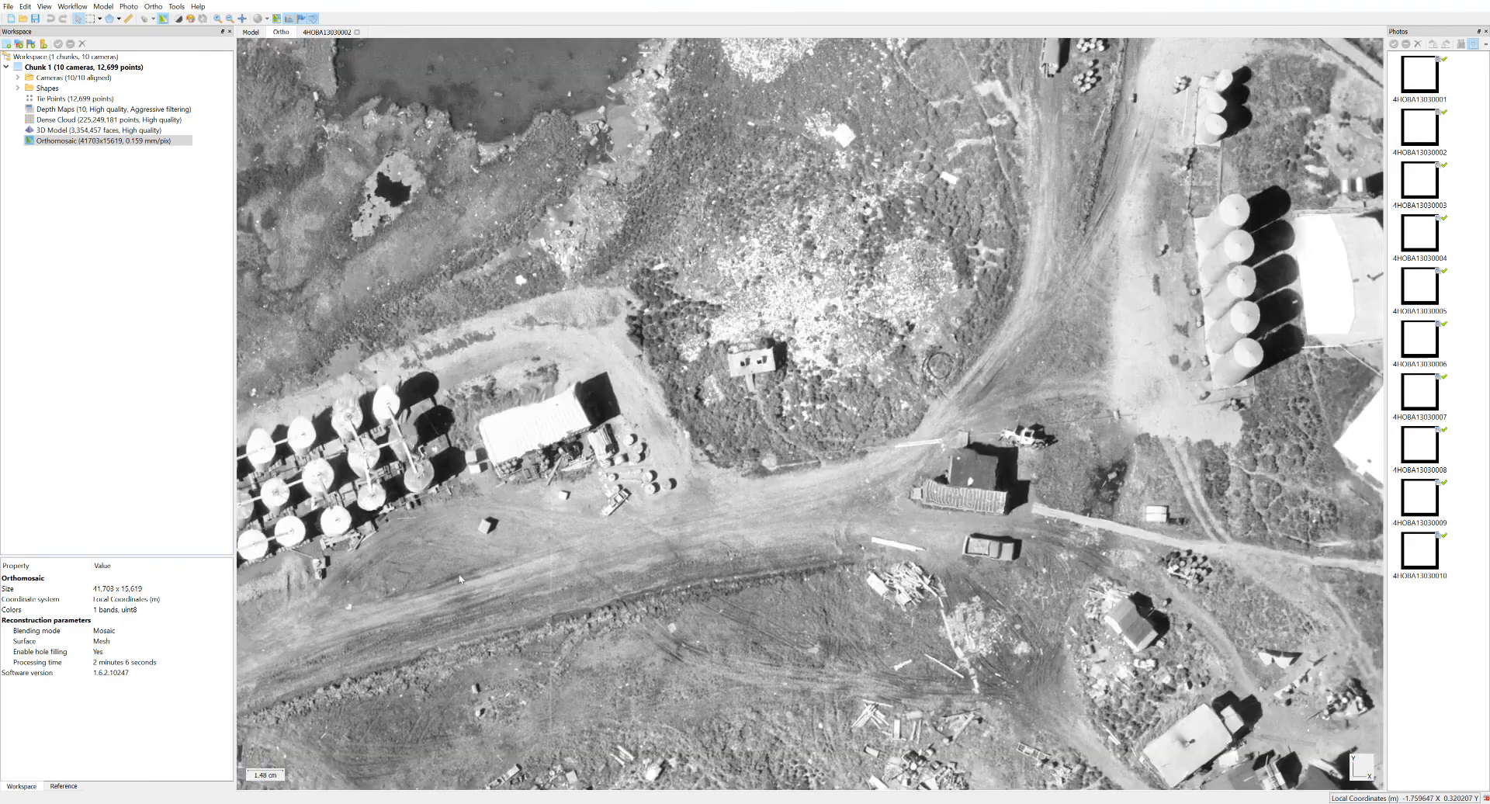
{"action": "left_click_drag", "start_coordinate": [464, 578], "coordinate": [461, 579]}
{"action": "left_click_drag", "start_coordinate": [1112, 415], "coordinate": [802, 524]}
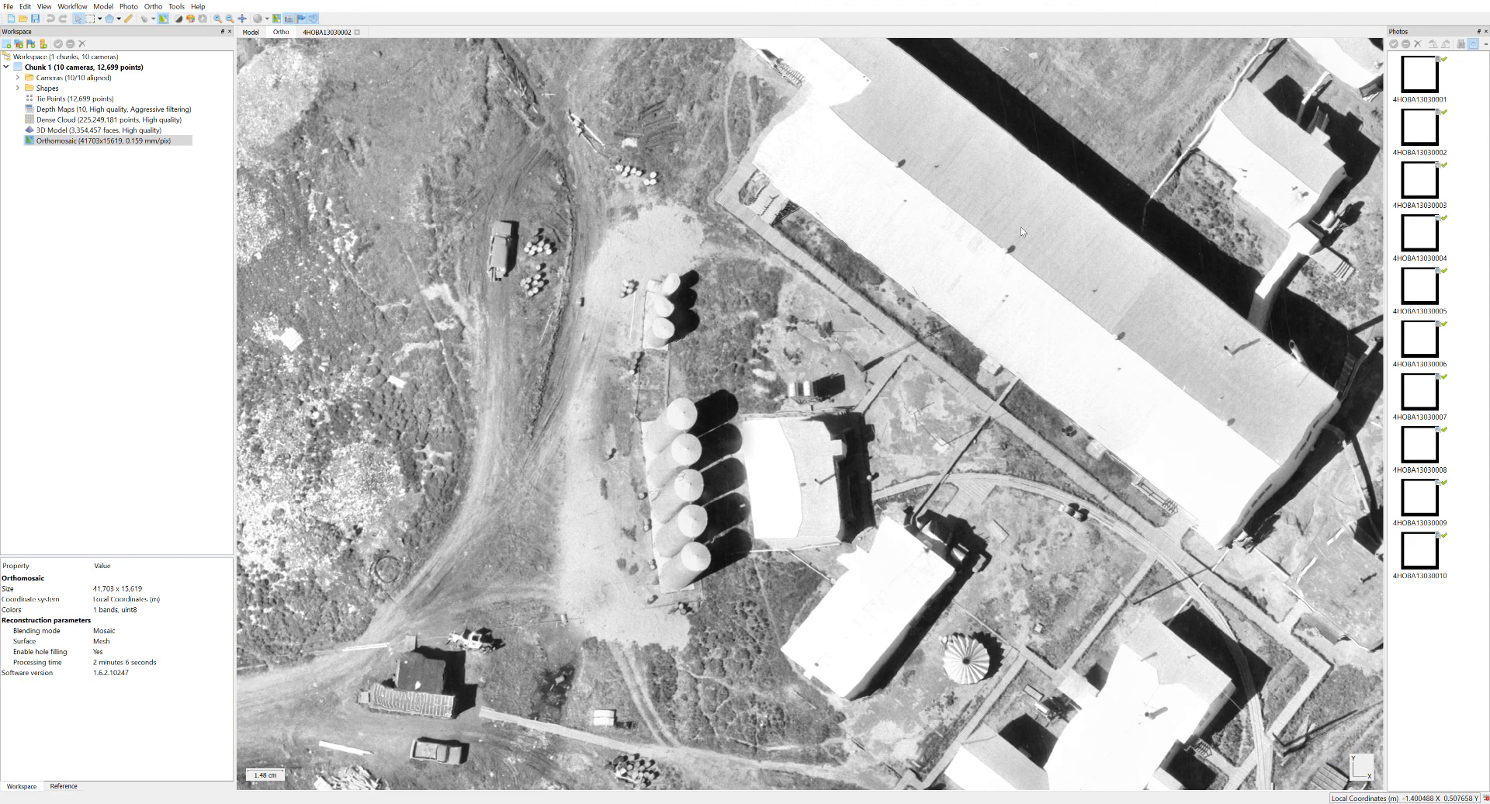
{"action": "left_click_drag", "start_coordinate": [875, 602], "coordinate": [725, 303]}
{"action": "left_click_drag", "start_coordinate": [854, 636], "coordinate": [662, 225]}
{"action": "left_click_drag", "start_coordinate": [662, 458], "coordinate": [1171, 332]}
{"action": "left_click_drag", "start_coordinate": [628, 336], "coordinate": [1047, 357]}
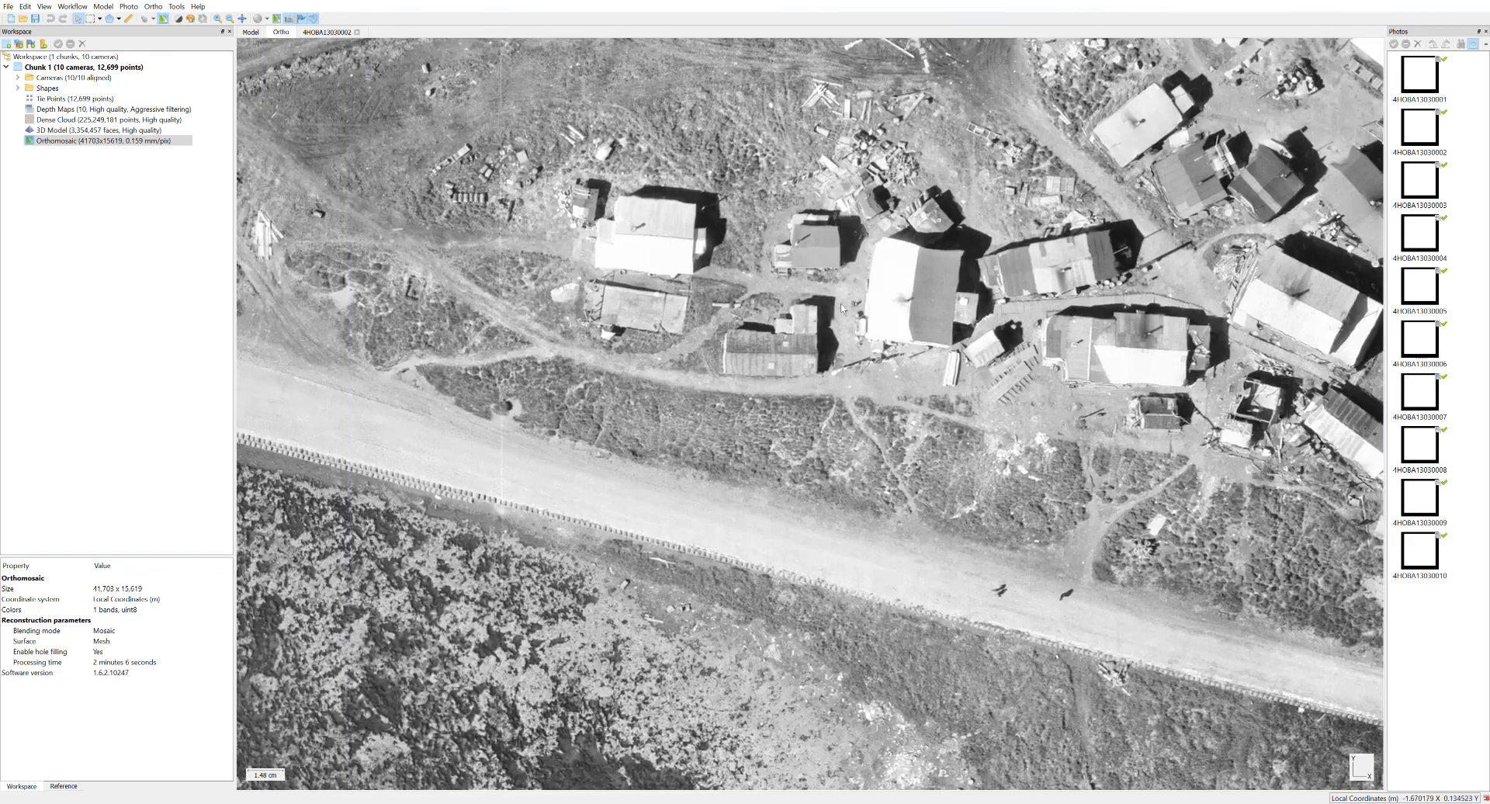
{"action": "scroll", "coordinate": [825, 316], "scroll_direction": "up", "scroll_amount": 3}
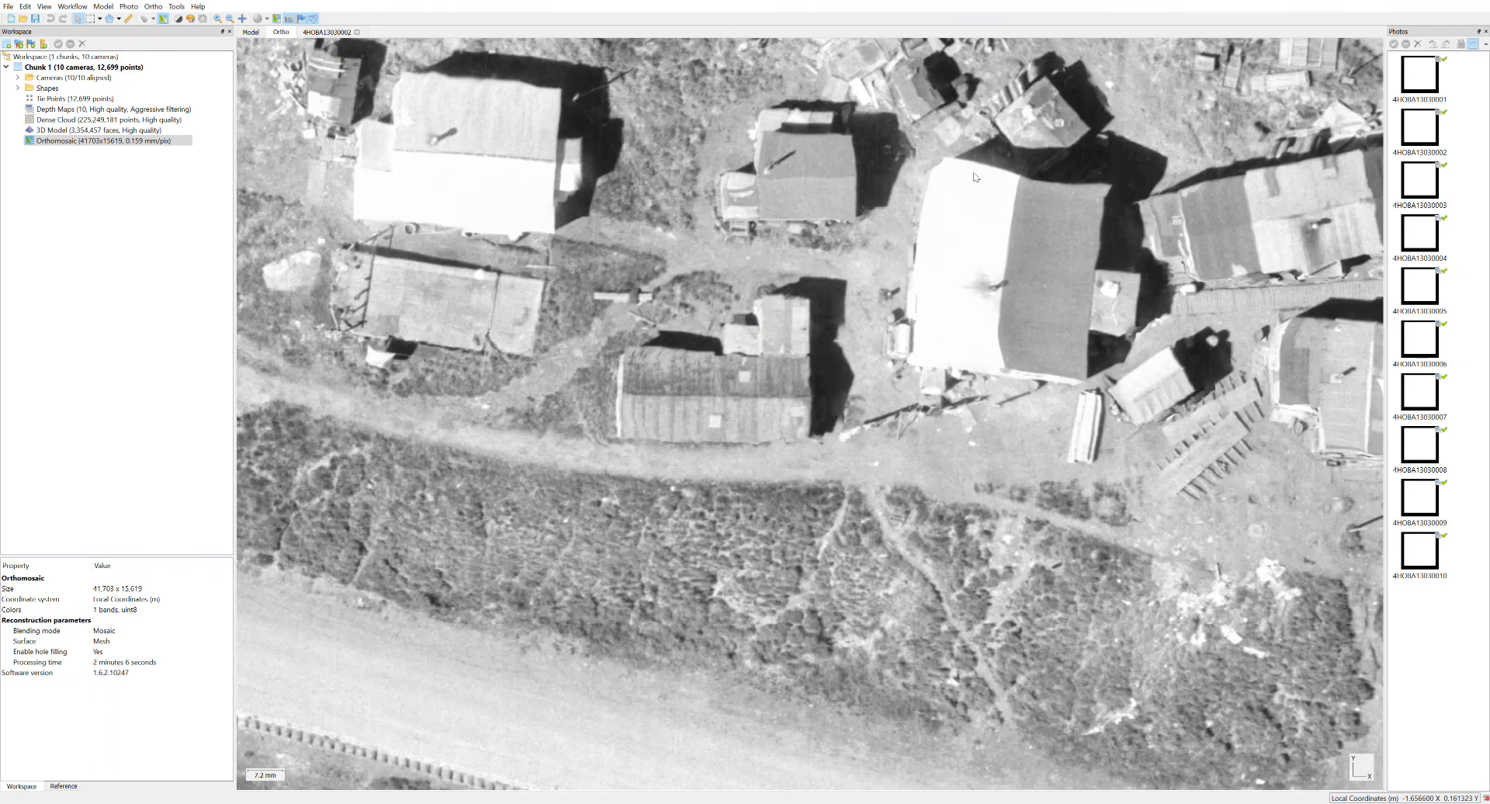
{"action": "left_click_drag", "start_coordinate": [1180, 475], "coordinate": [894, 252]}
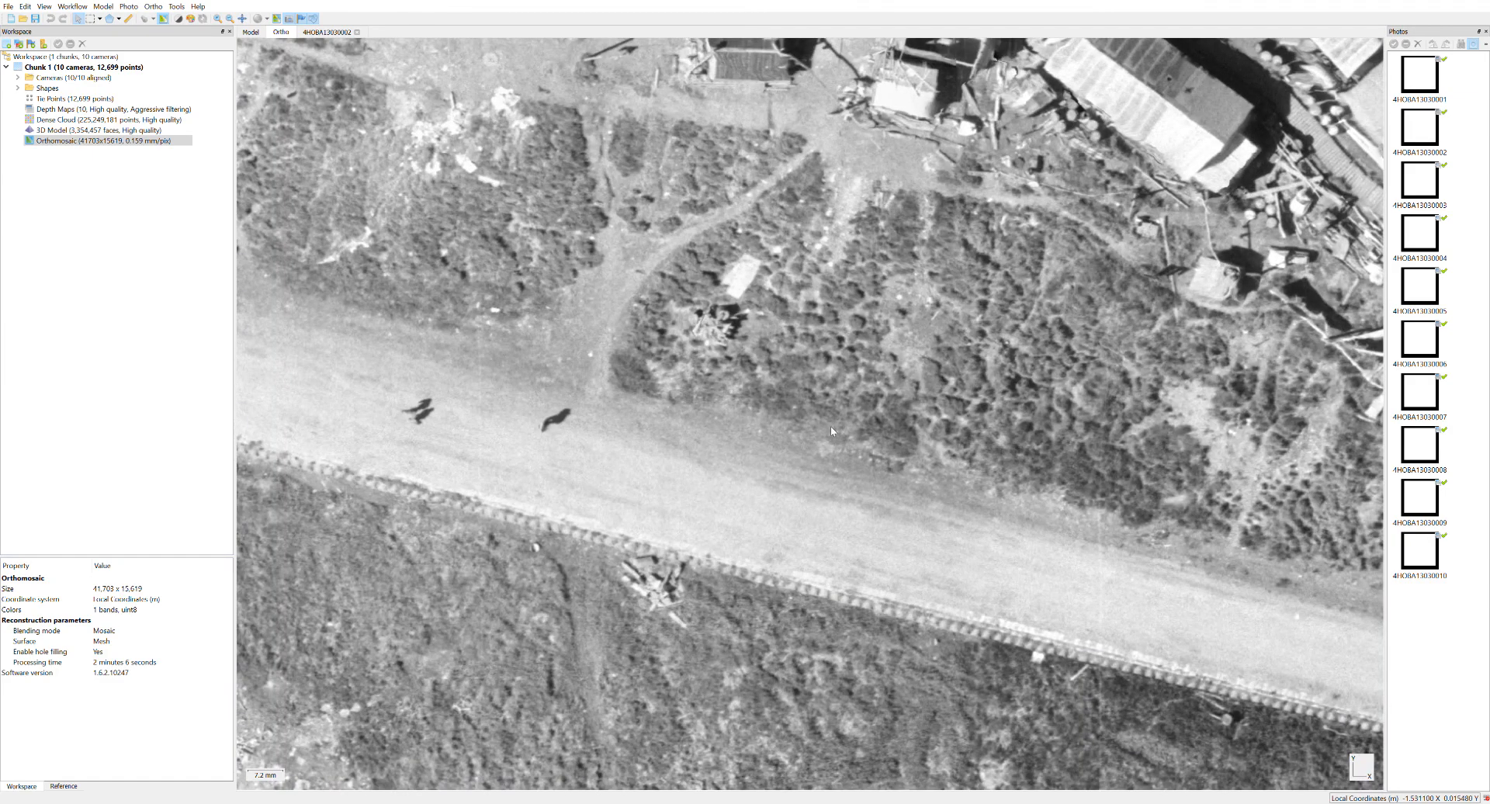
Inspect the orthomosaic along the road to the densely built village end and the boats on the riverbank.
{"action": "scroll", "coordinate": [830, 430], "scroll_direction": "down", "scroll_amount": 5}
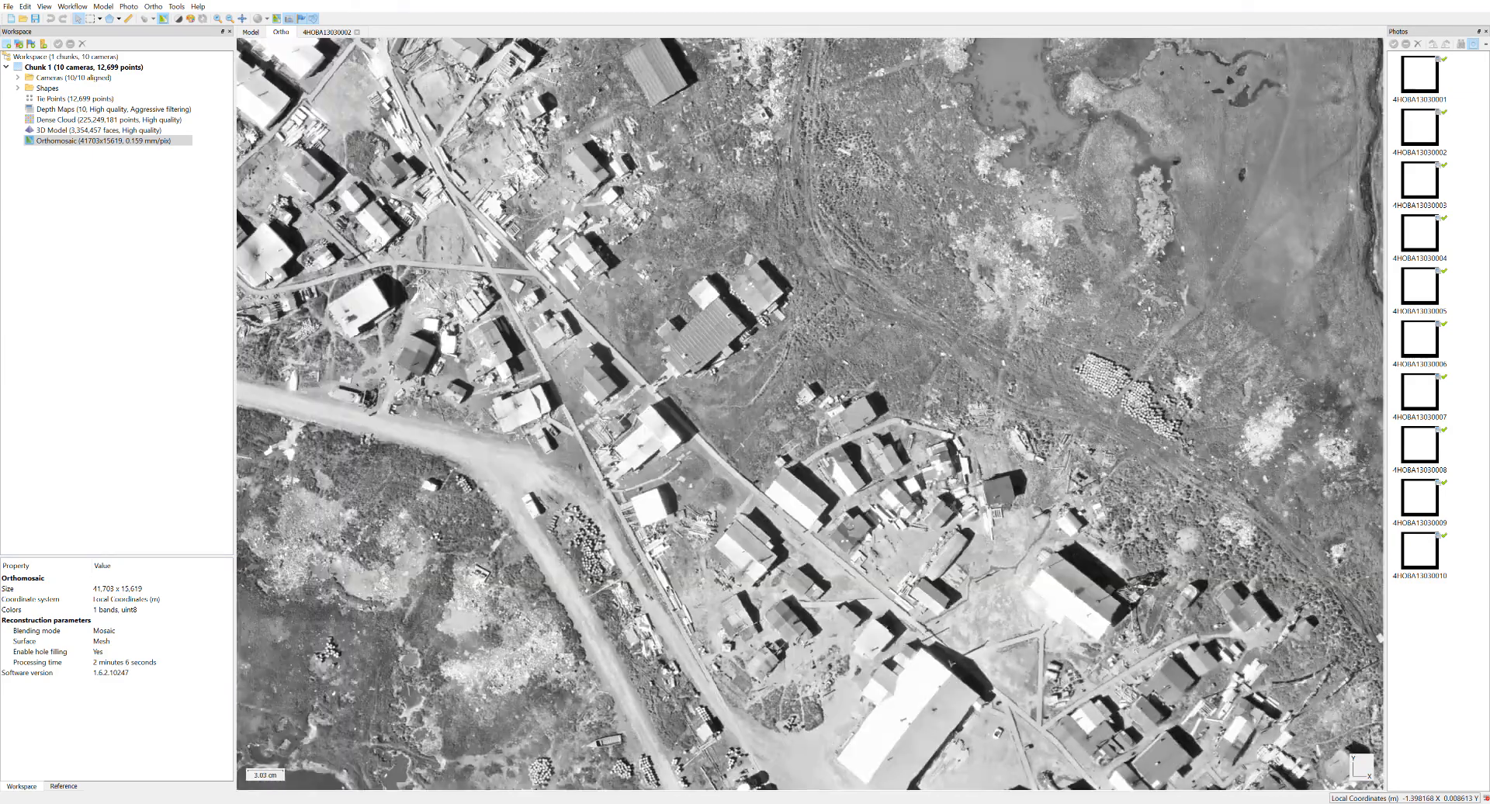
{"action": "left_click_drag", "start_coordinate": [266, 276], "coordinate": [268, 128]}
{"action": "left_click_drag", "start_coordinate": [751, 673], "coordinate": [445, 145]}
{"action": "scroll", "coordinate": [629, 373], "scroll_direction": "up", "scroll_amount": 5}
{"action": "left_click_drag", "start_coordinate": [890, 646], "coordinate": [499, 21]}
{"action": "left_click_drag", "start_coordinate": [748, 644], "coordinate": [579, 202]}
{"action": "left_click_drag", "start_coordinate": [937, 457], "coordinate": [493, 680]}
{"action": "left_click_drag", "start_coordinate": [1040, 186], "coordinate": [696, 456]}
{"action": "scroll", "coordinate": [854, 339], "scroll_direction": "down", "scroll_amount": 1}
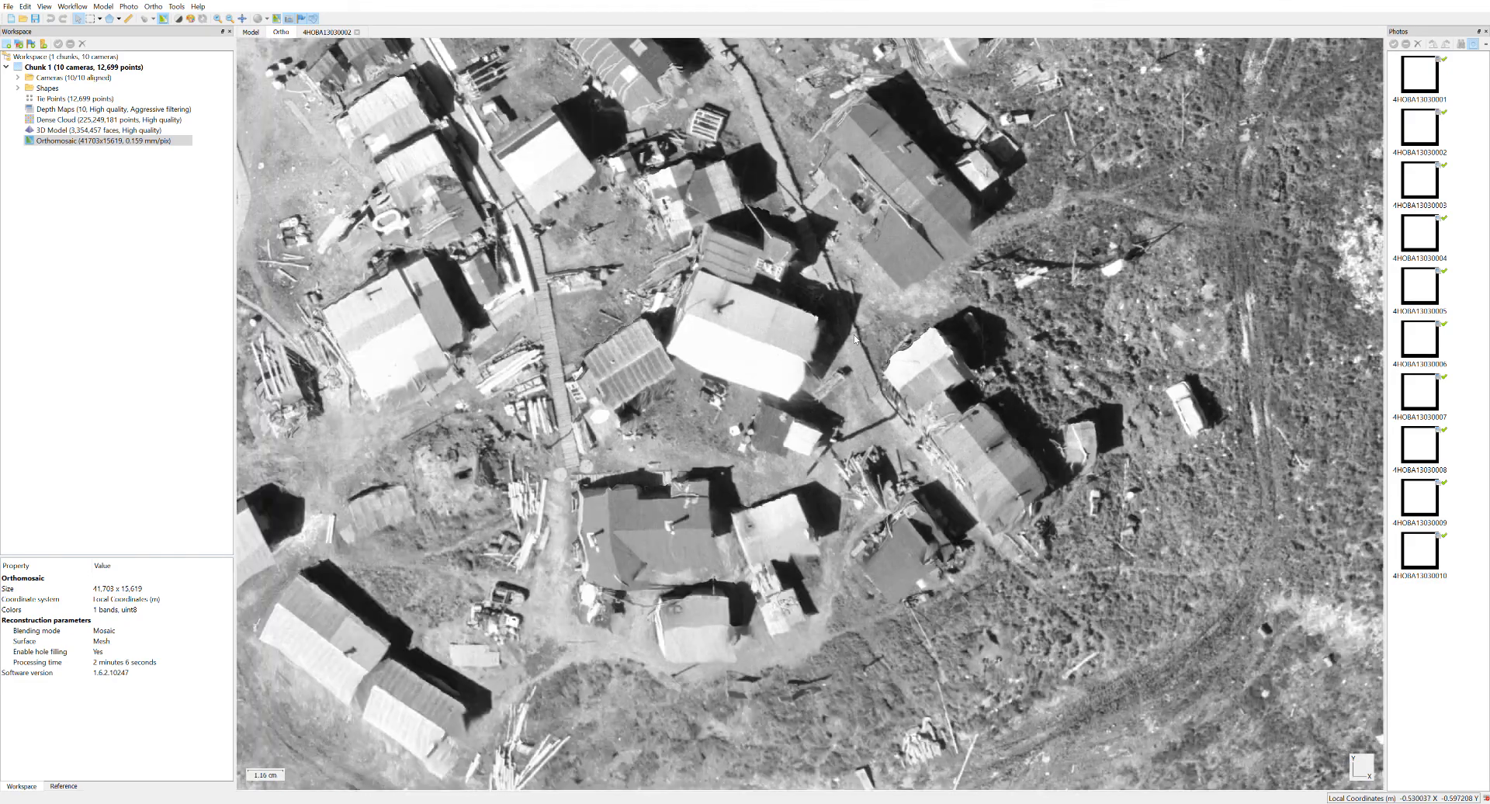
{"action": "scroll", "coordinate": [855, 339], "scroll_direction": "down", "scroll_amount": 3}
{"action": "left_click_drag", "start_coordinate": [989, 560], "coordinate": [933, 315]}
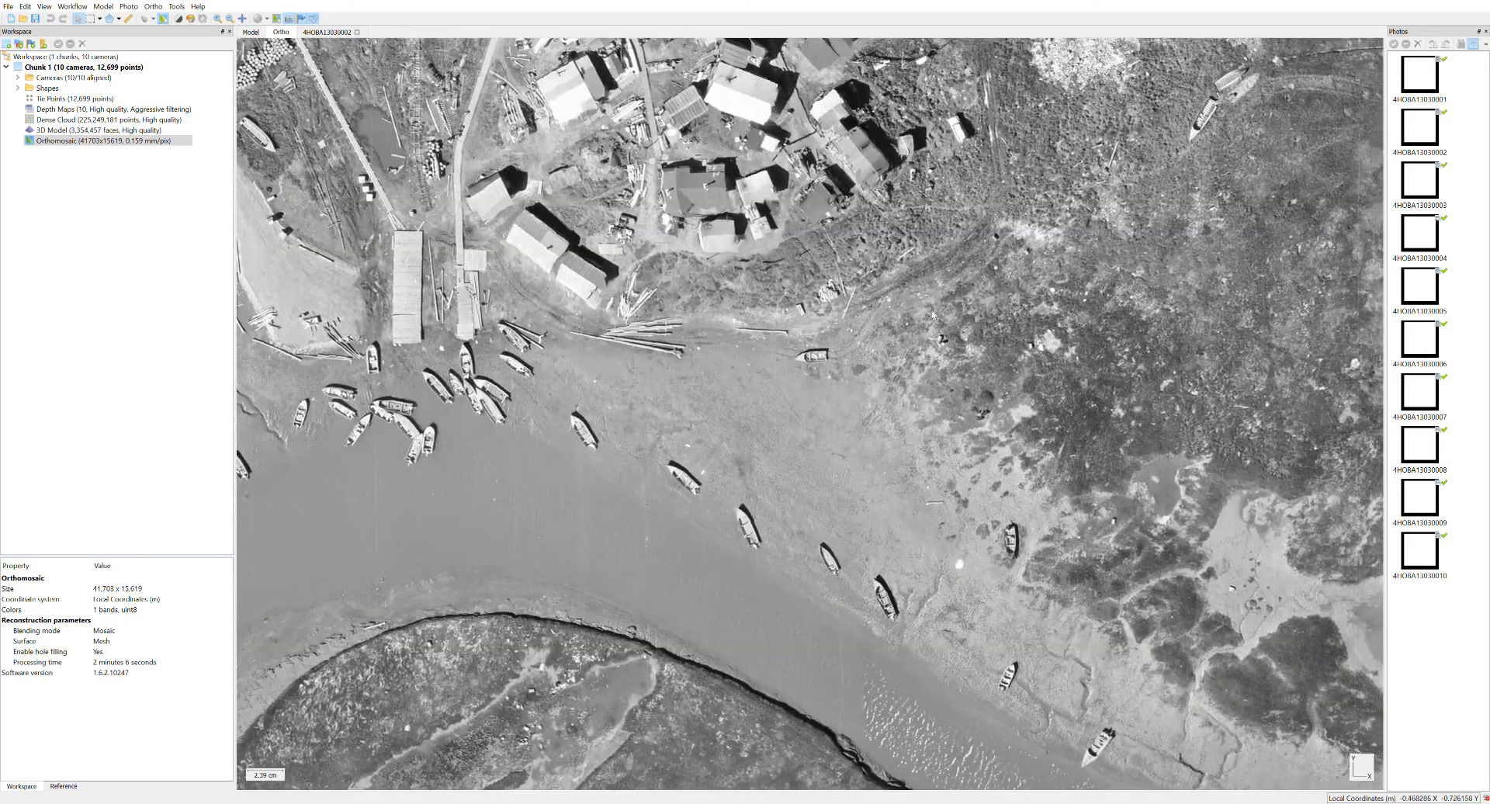
Compare the village's lanes and building clusters in the orthomosaic close up, ending with the full orthomosaic in view.
{"action": "scroll", "coordinate": [933, 315], "scroll_direction": "down", "scroll_amount": 3}
{"action": "left_click_drag", "start_coordinate": [637, 324], "coordinate": [1046, 552]}
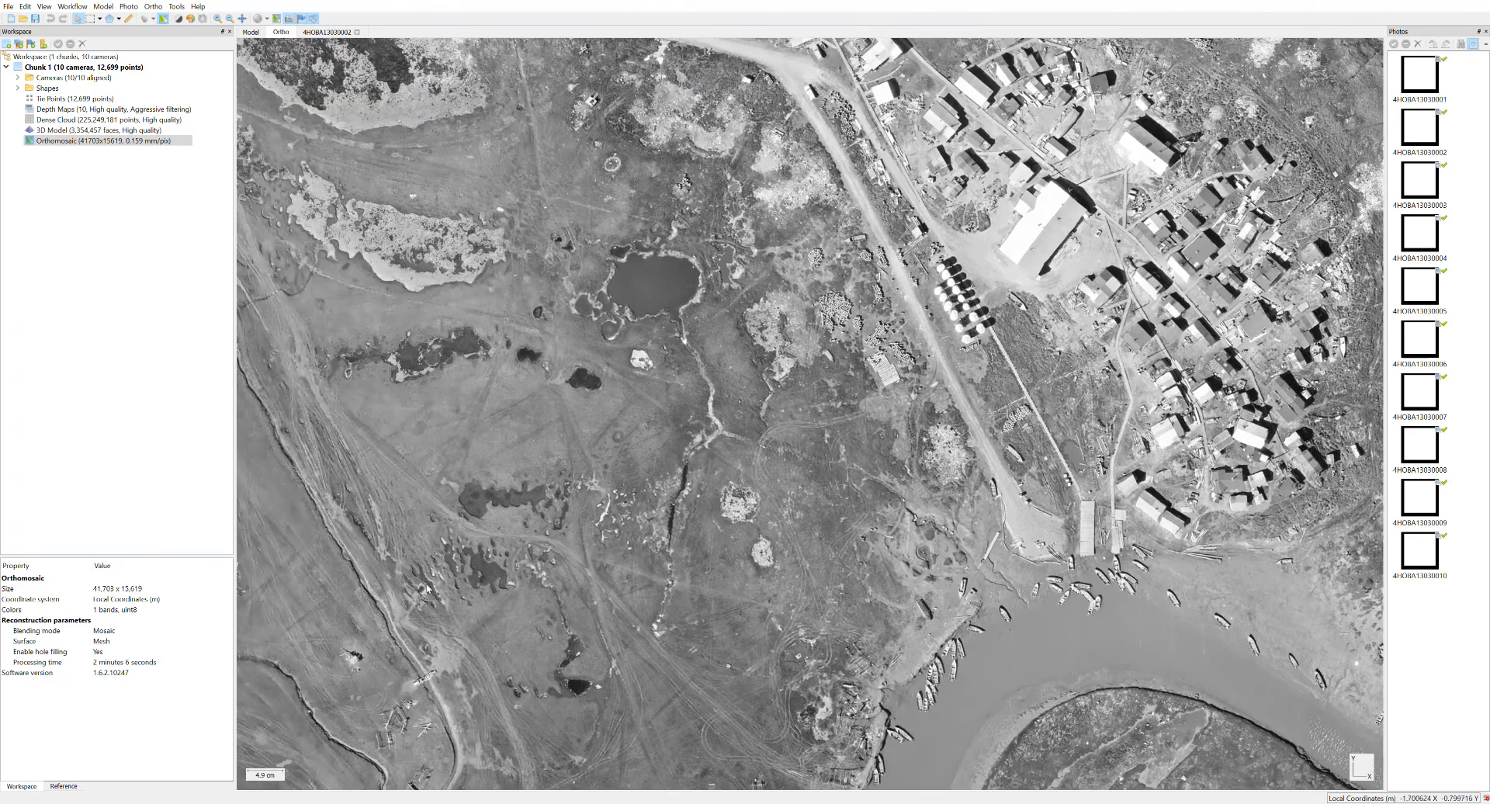
{"action": "scroll", "coordinate": [829, 266], "scroll_direction": "up", "scroll_amount": 3}
{"action": "scroll", "coordinate": [913, 369], "scroll_direction": "up", "scroll_amount": 2}
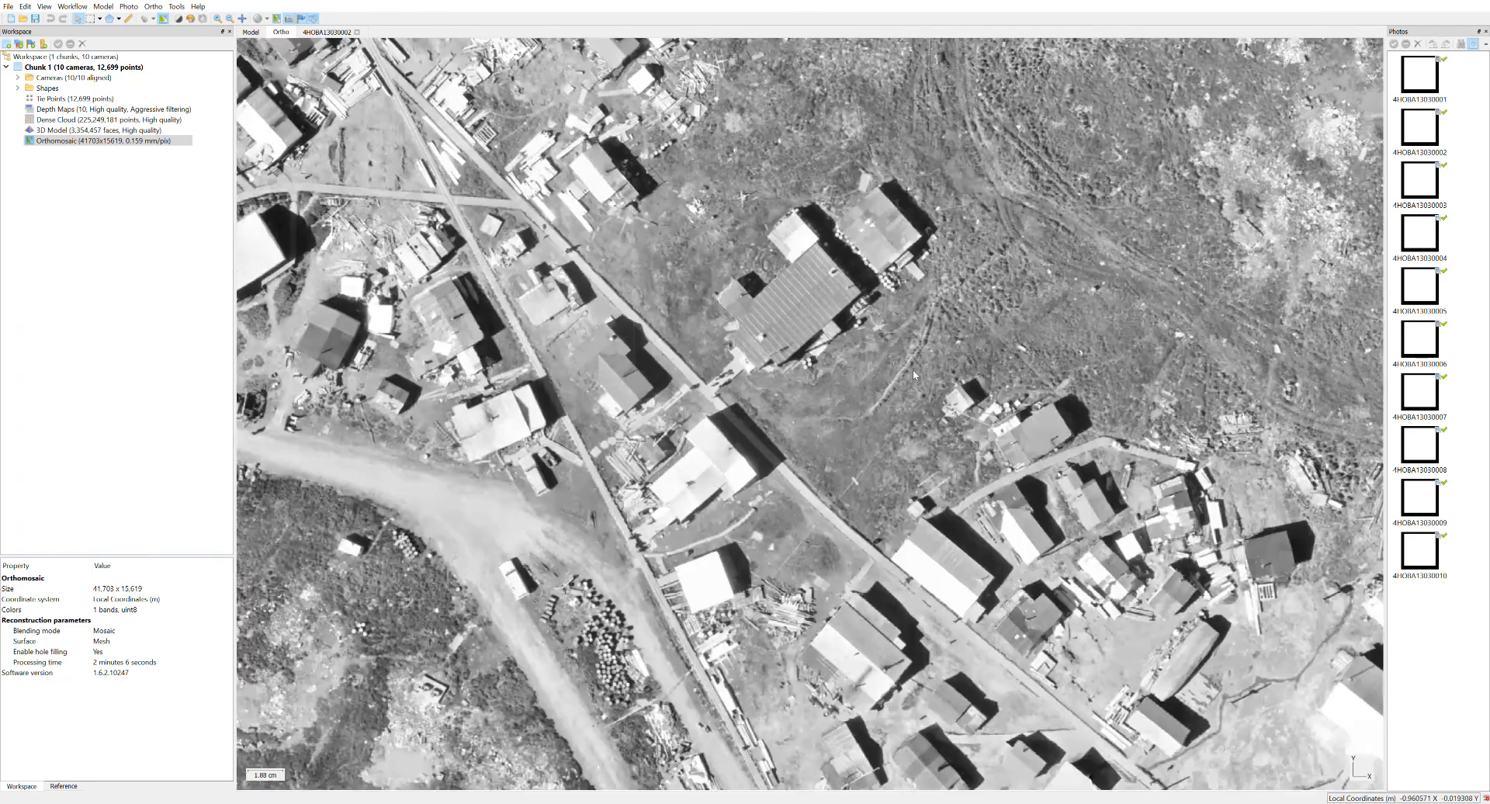
{"action": "scroll", "coordinate": [948, 441], "scroll_direction": "up", "scroll_amount": 1}
{"action": "left_click_drag", "start_coordinate": [948, 441], "coordinate": [937, 194]}
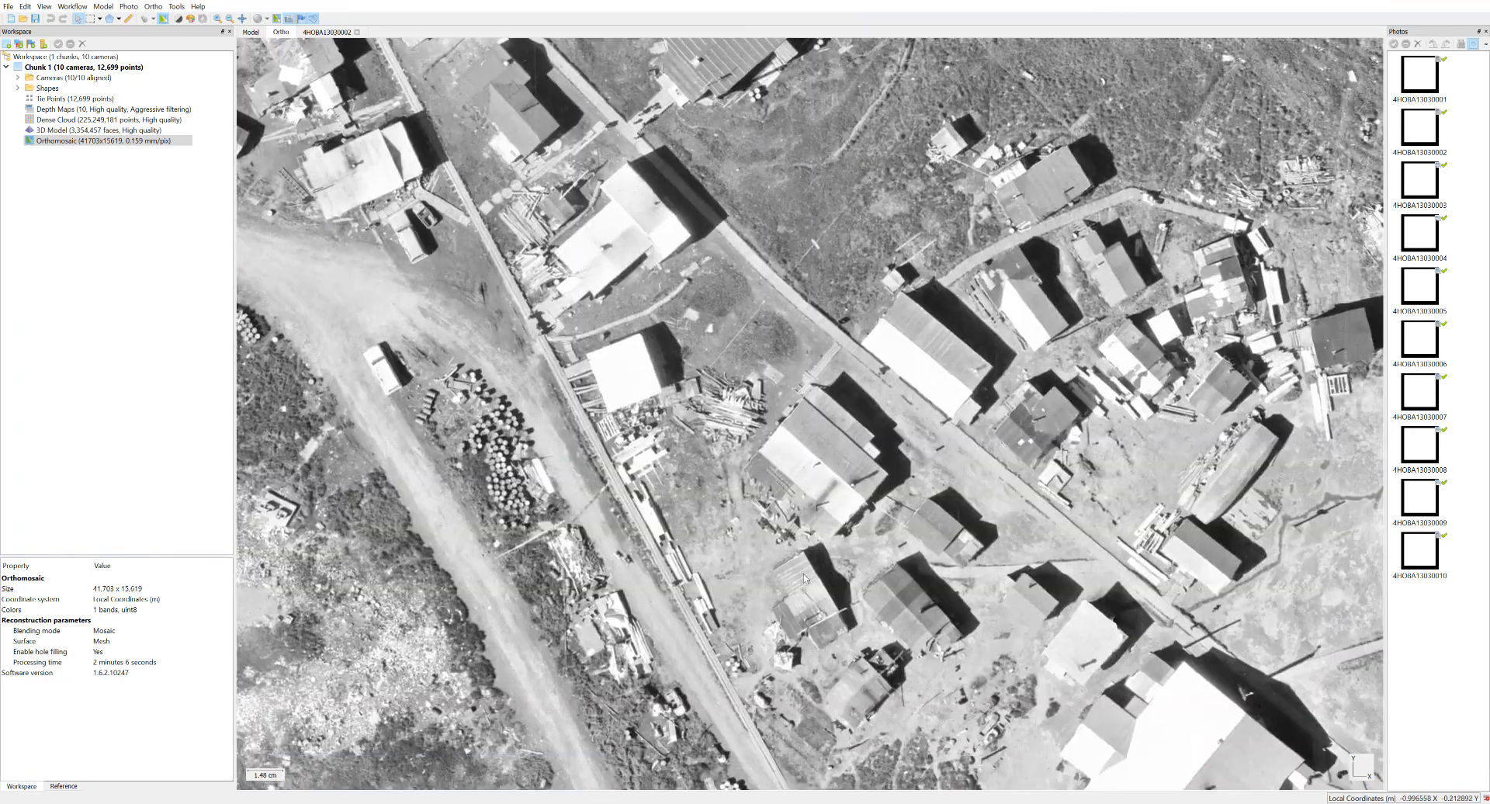
{"action": "left_click_drag", "start_coordinate": [684, 367], "coordinate": [1007, 745]}
{"action": "left_click_drag", "start_coordinate": [632, 289], "coordinate": [865, 586]}
{"action": "left_click_drag", "start_coordinate": [750, 248], "coordinate": [846, 409]}
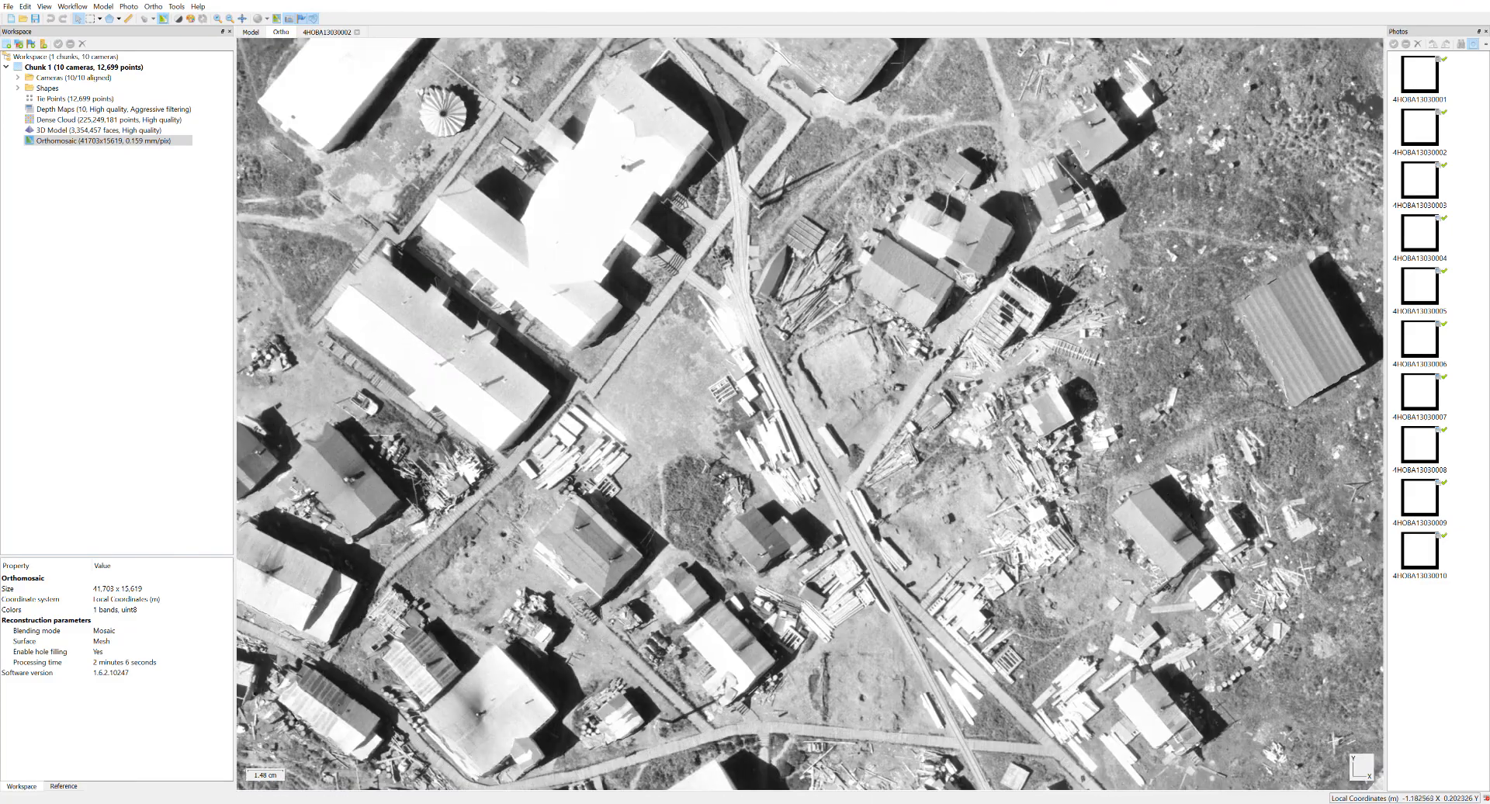
{"action": "scroll", "coordinate": [1038, 446], "scroll_direction": "up", "scroll_amount": 6}
{"action": "scroll", "coordinate": [1038, 445], "scroll_direction": "down", "scroll_amount": 19}
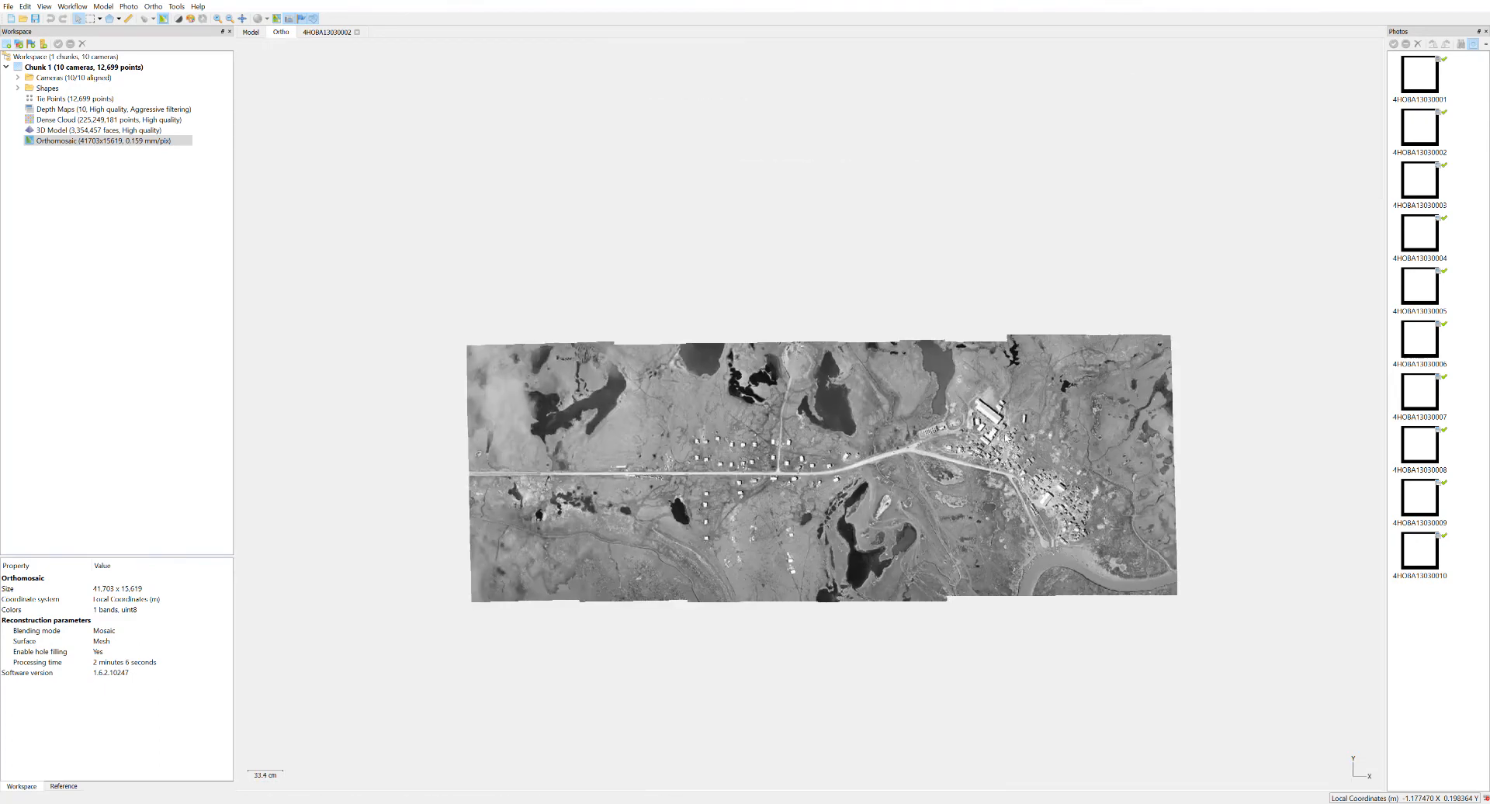
{"action": "left_click_drag", "start_coordinate": [1006, 436], "coordinate": [977, 407]}
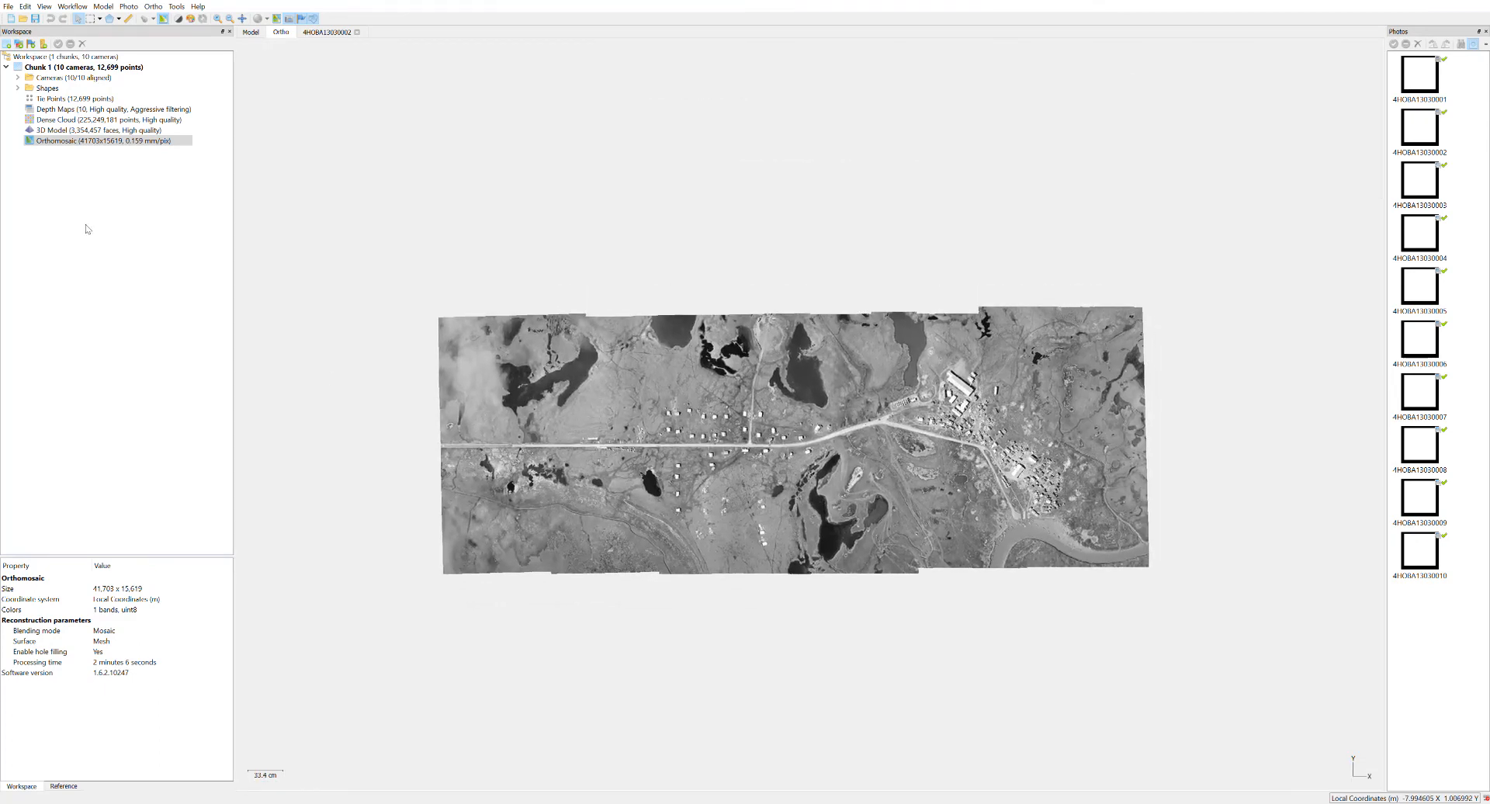
Try to mark a rectangular selection over the central part of the orthomosaic, inset from its ragged edges.
{"action": "left_click", "coordinate": [77, 142]}
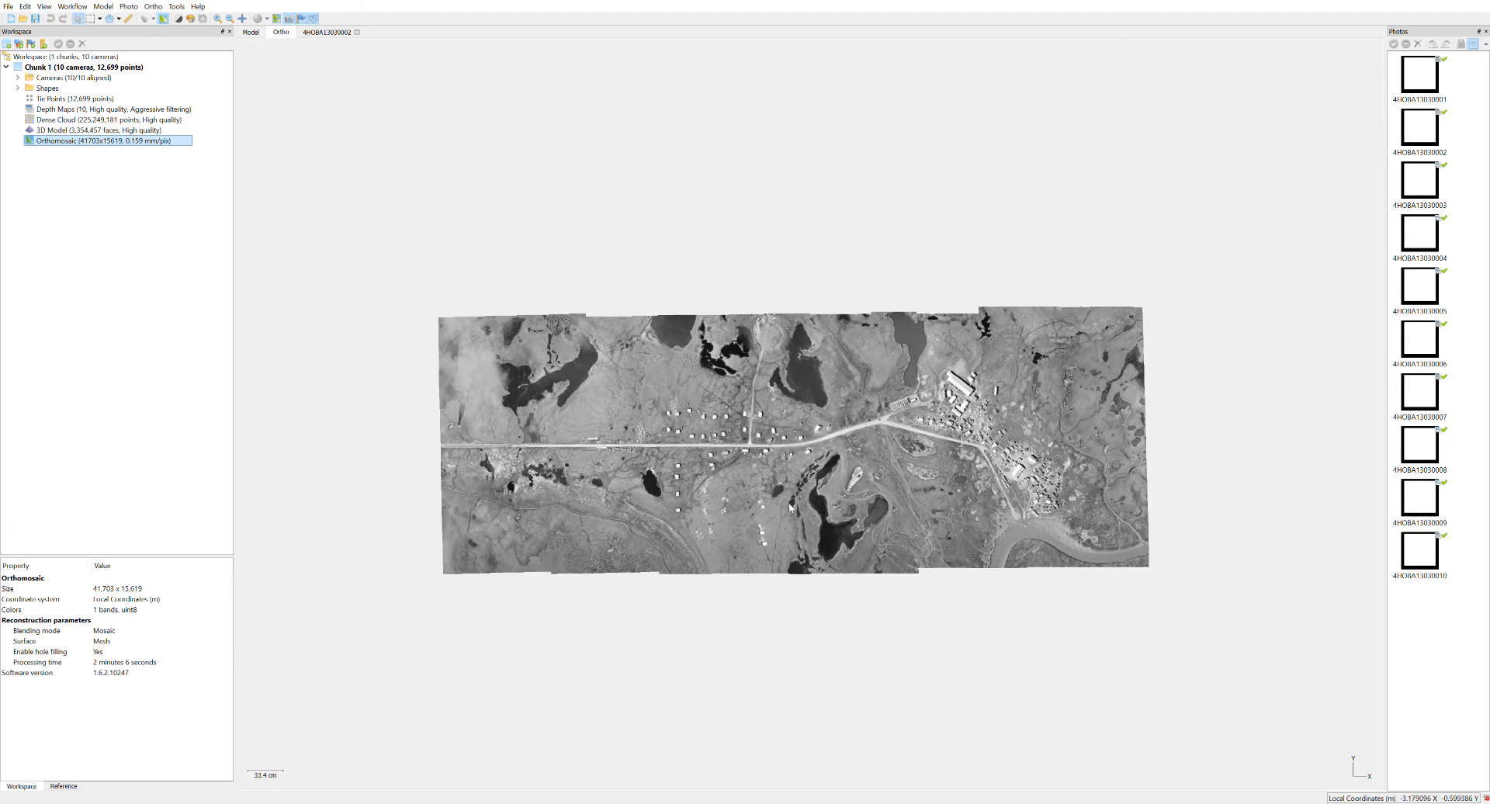
{"action": "left_click", "coordinate": [91, 18]}
{"action": "left_click_drag", "start_coordinate": [492, 360], "coordinate": [1089, 525]}
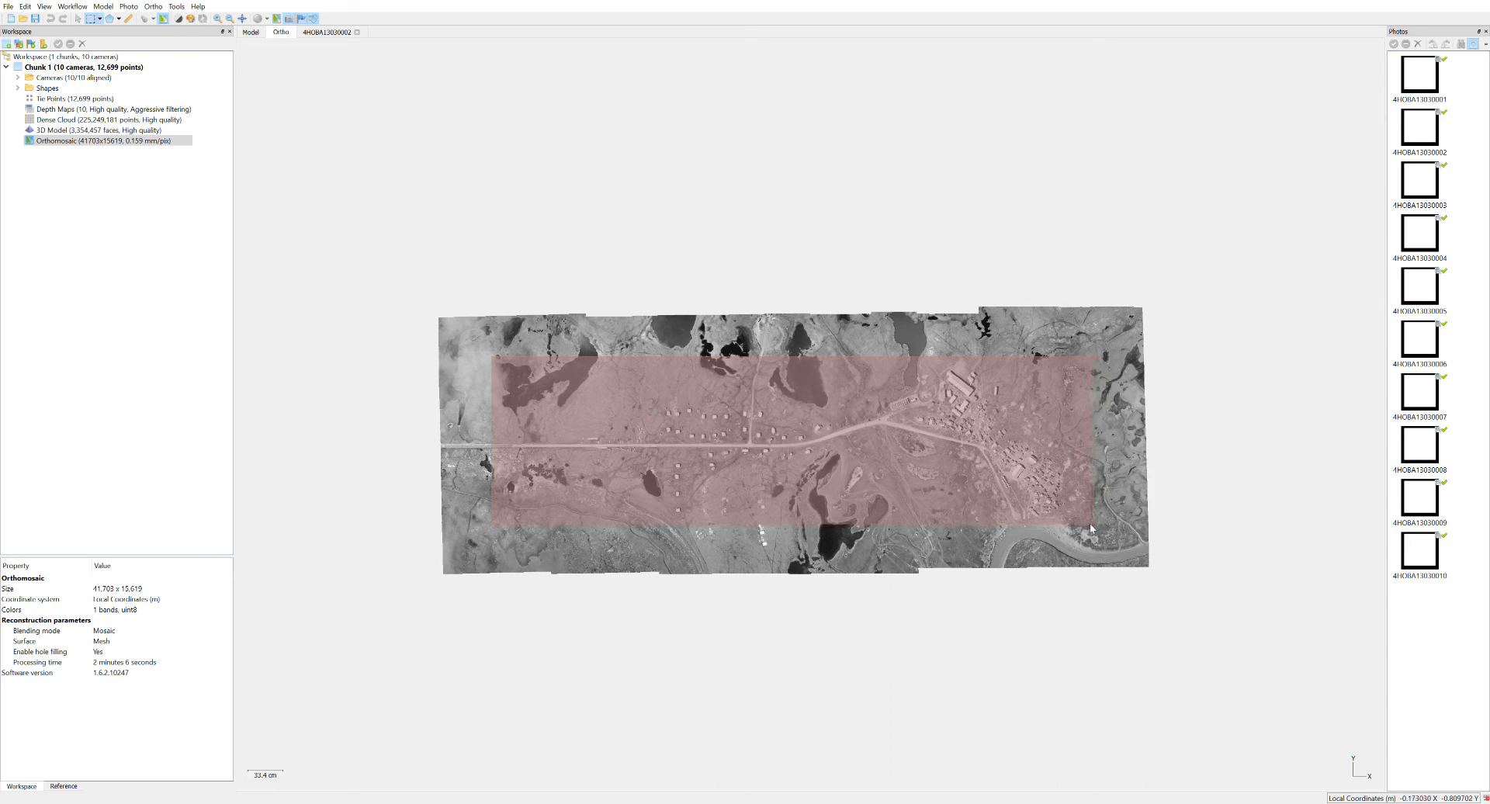
{"action": "left_click_drag", "start_coordinate": [1091, 527], "coordinate": [1090, 533]}
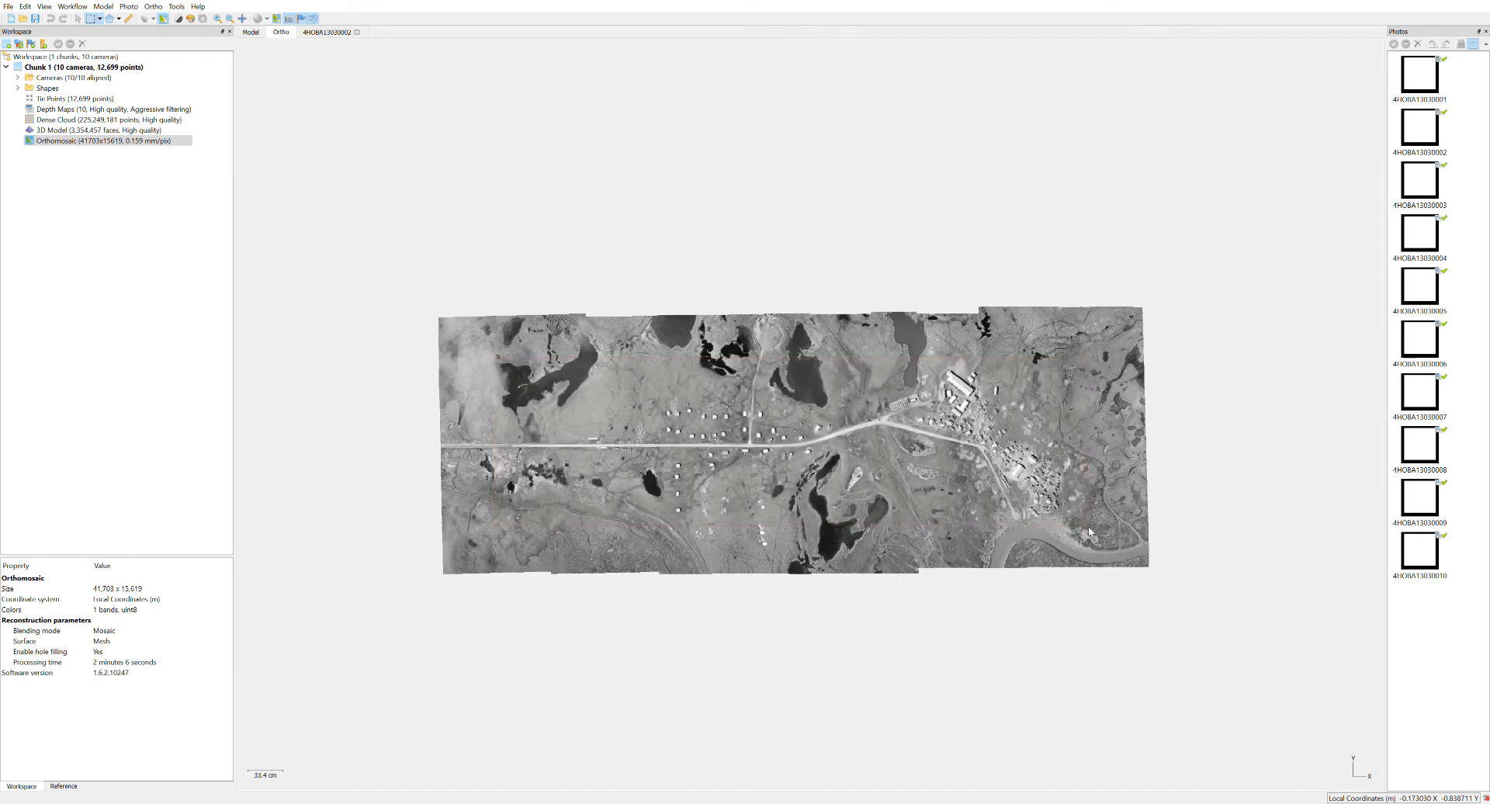